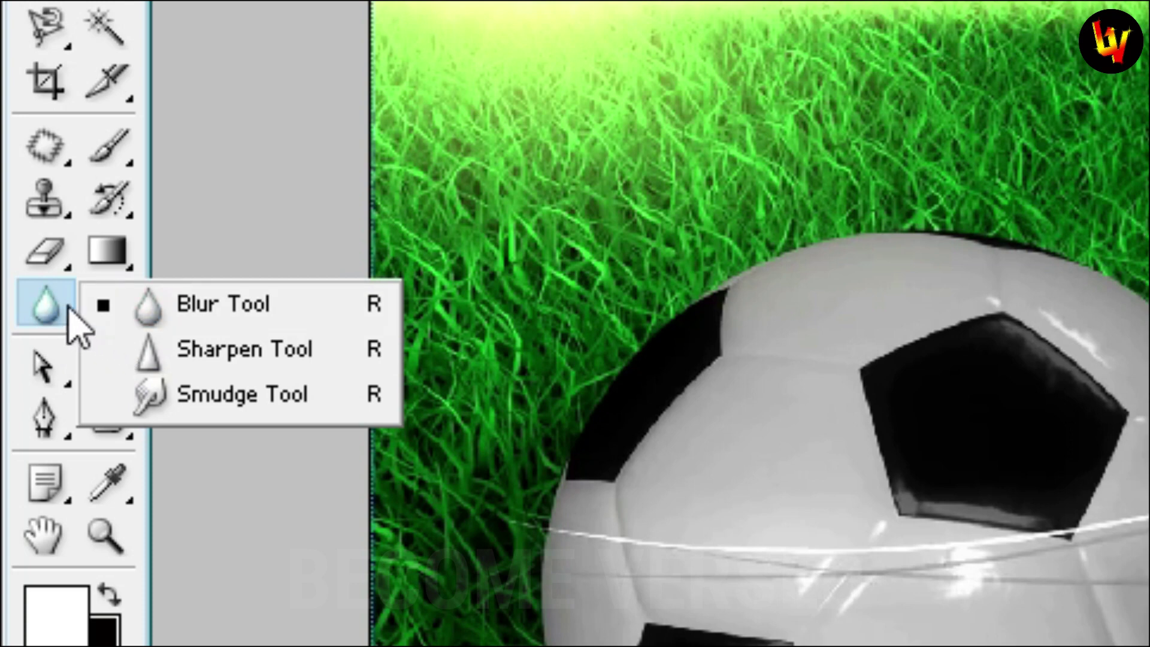
# Step: Select the Blur tool from the group that also holds the Sharpen and Smudge tools
pyautogui.click(72, 314)
pyautogui.moveTo(108, 305)
pyautogui.mouseDown()
pyautogui.moveTo(249, 326)
pyautogui.moveTo(263, 401)
pyautogui.mouseUp()
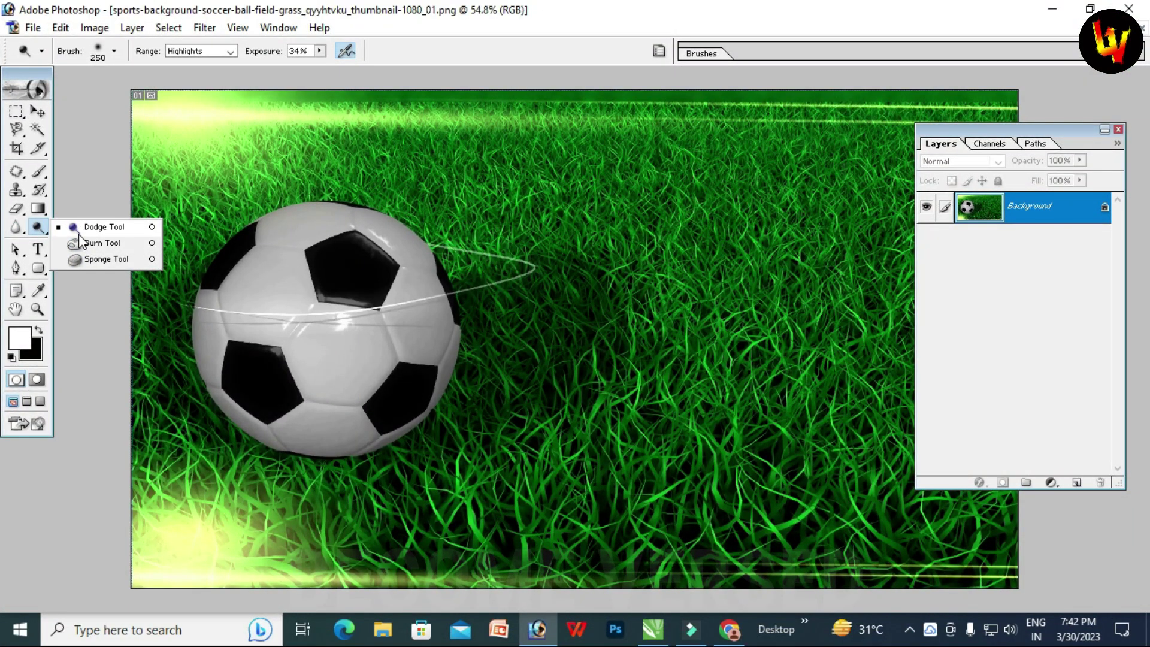
pyautogui.click(15, 227)
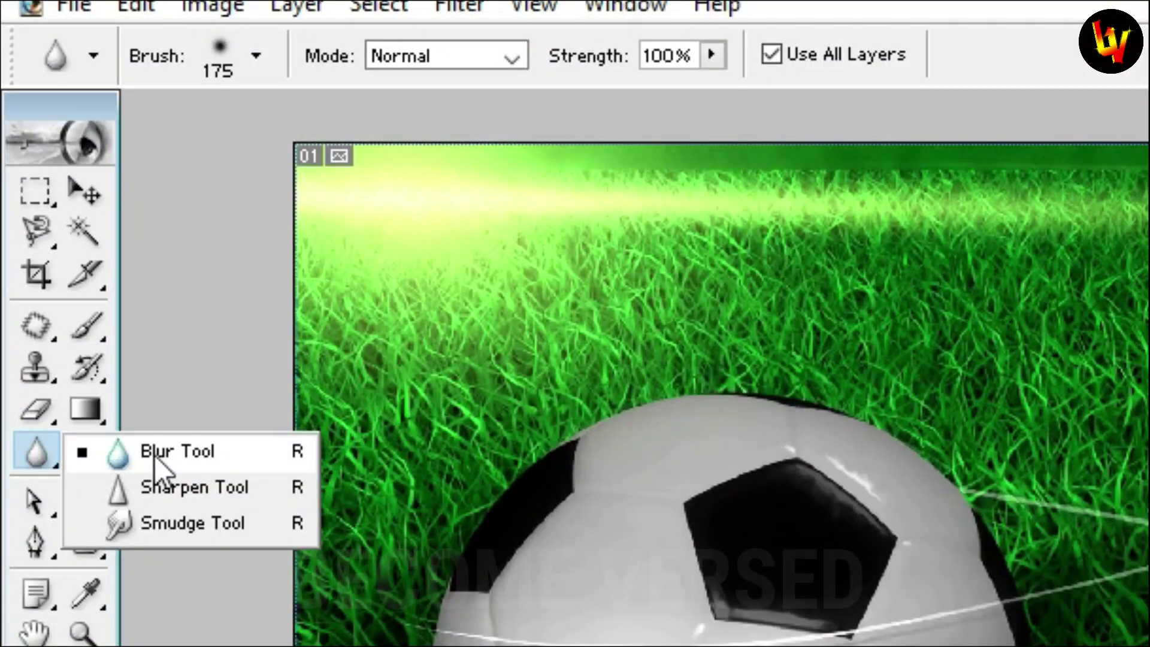
pyautogui.click(154, 455)
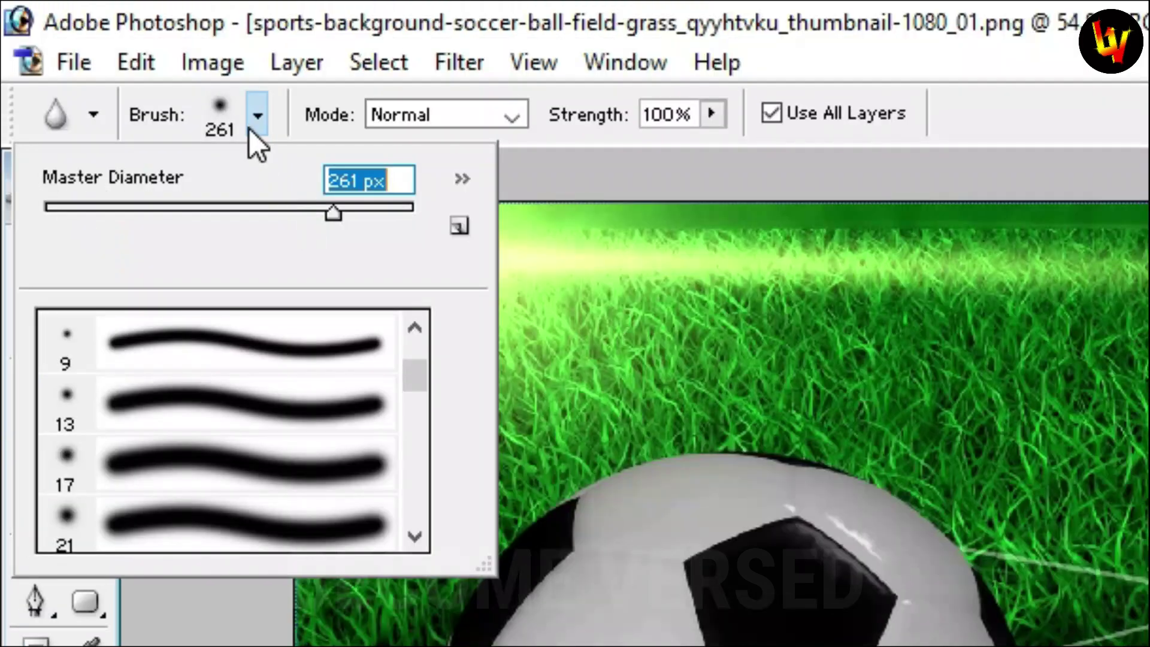
# Step: Choose the soft 100 px brush preset for the Blur tool and set its blending mode to Normal
pyautogui.click(256, 56)
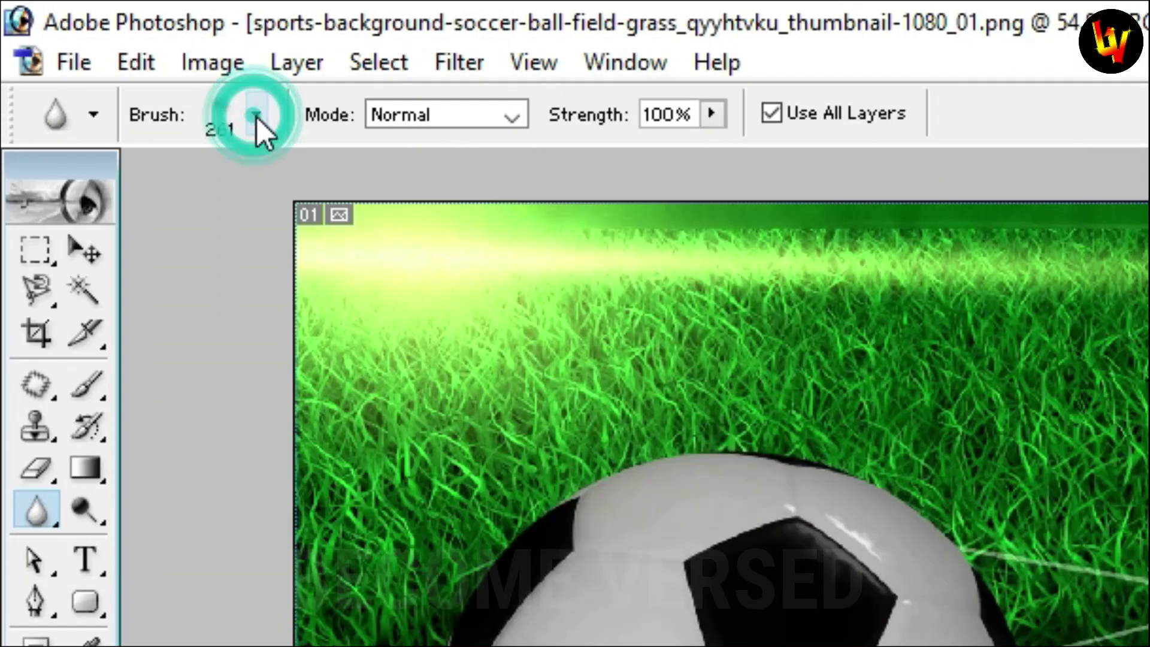
pyautogui.click(256, 55)
pyautogui.scroll(-5, 280, 442)
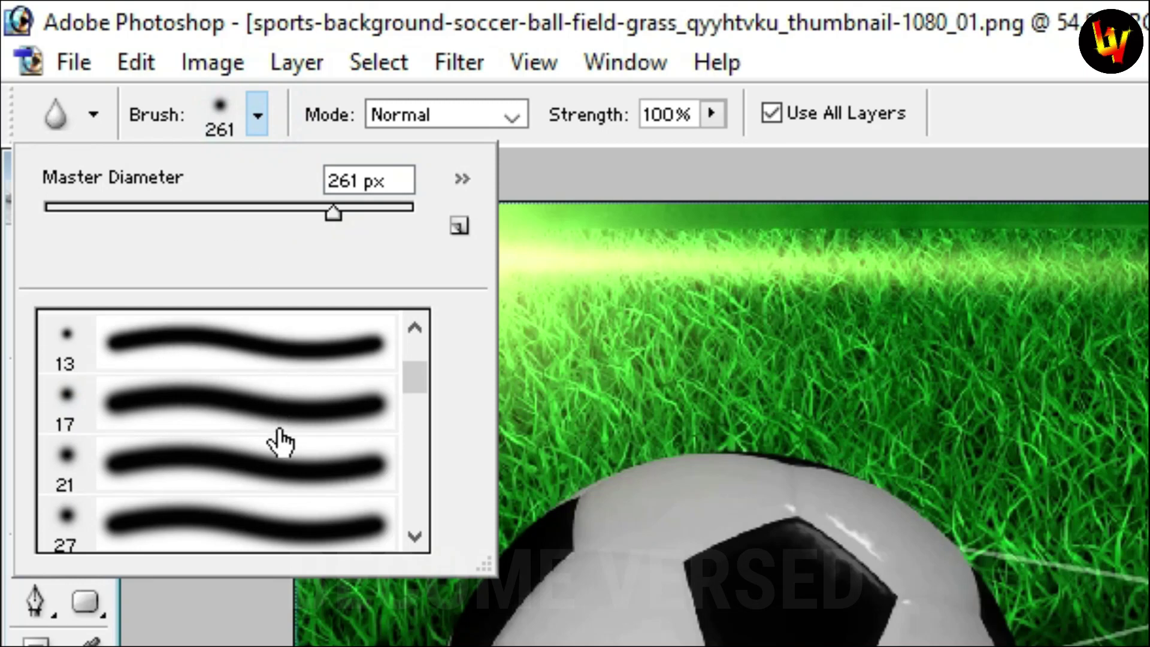
pyautogui.scroll(-1, 301, 428)
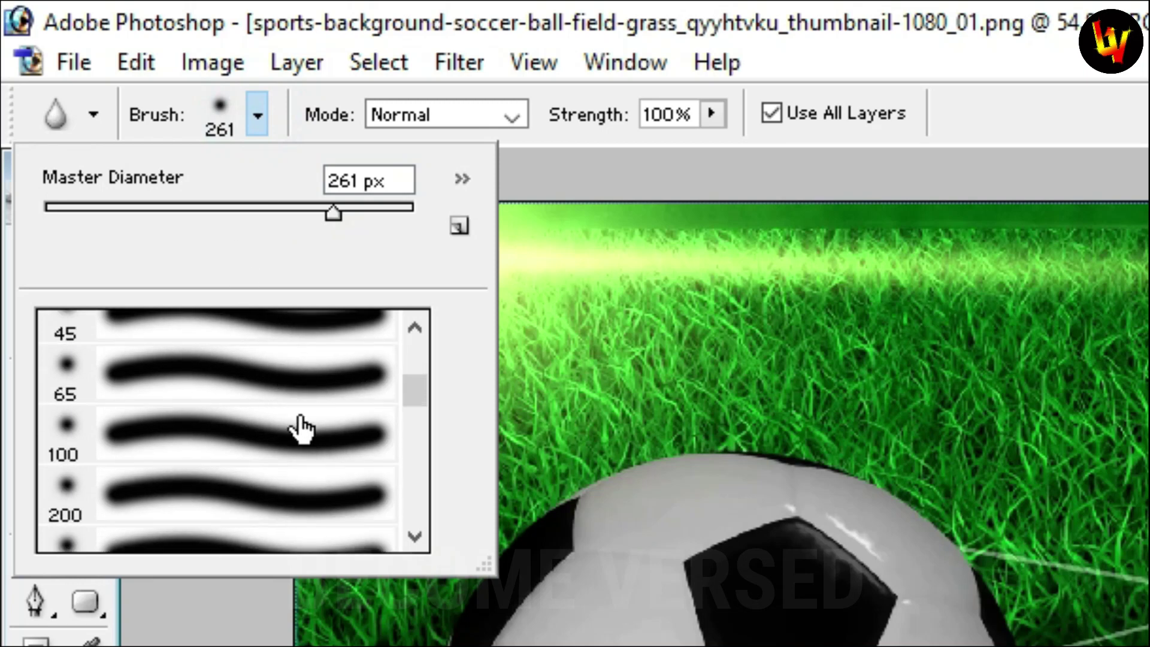
pyautogui.scroll(5, 301, 428)
pyautogui.scroll(2, 301, 428)
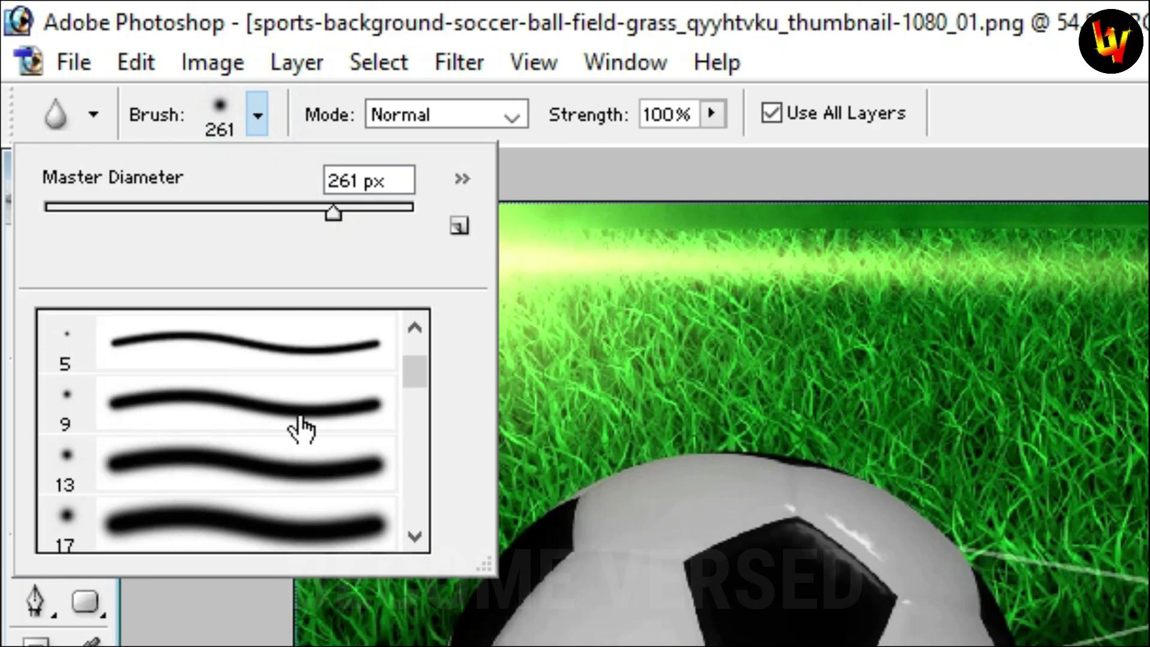
pyautogui.scroll(-5, 297, 431)
pyautogui.scroll(-2, 292, 435)
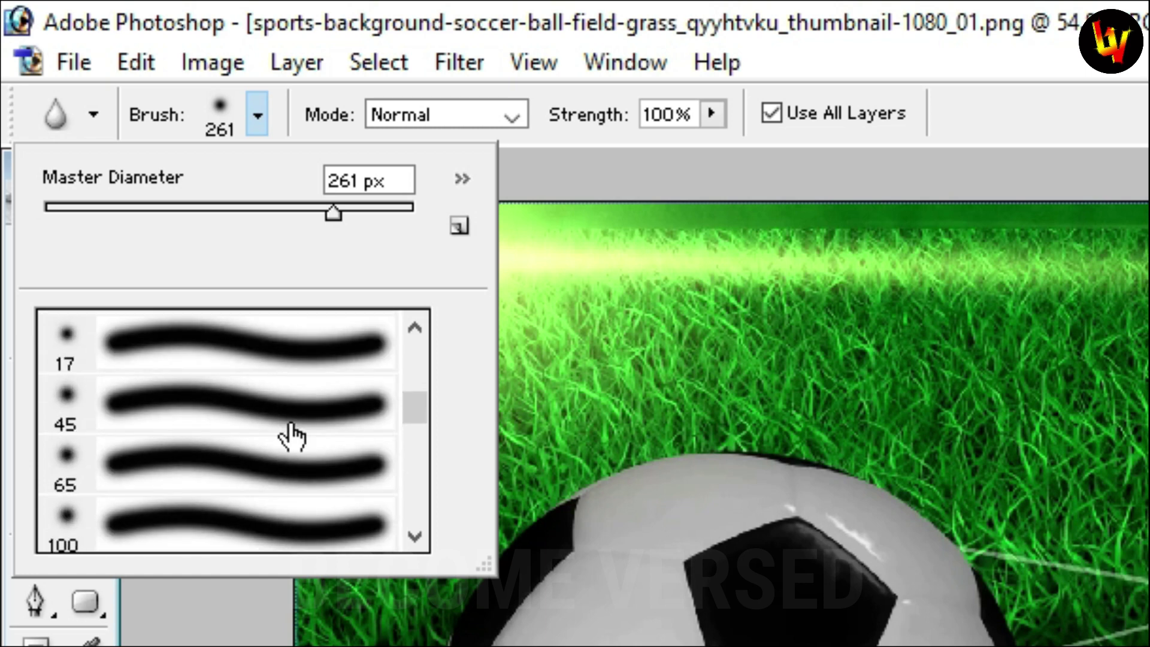
pyautogui.scroll(4, 290, 436)
pyautogui.scroll(-5, 290, 436)
pyautogui.click(290, 434)
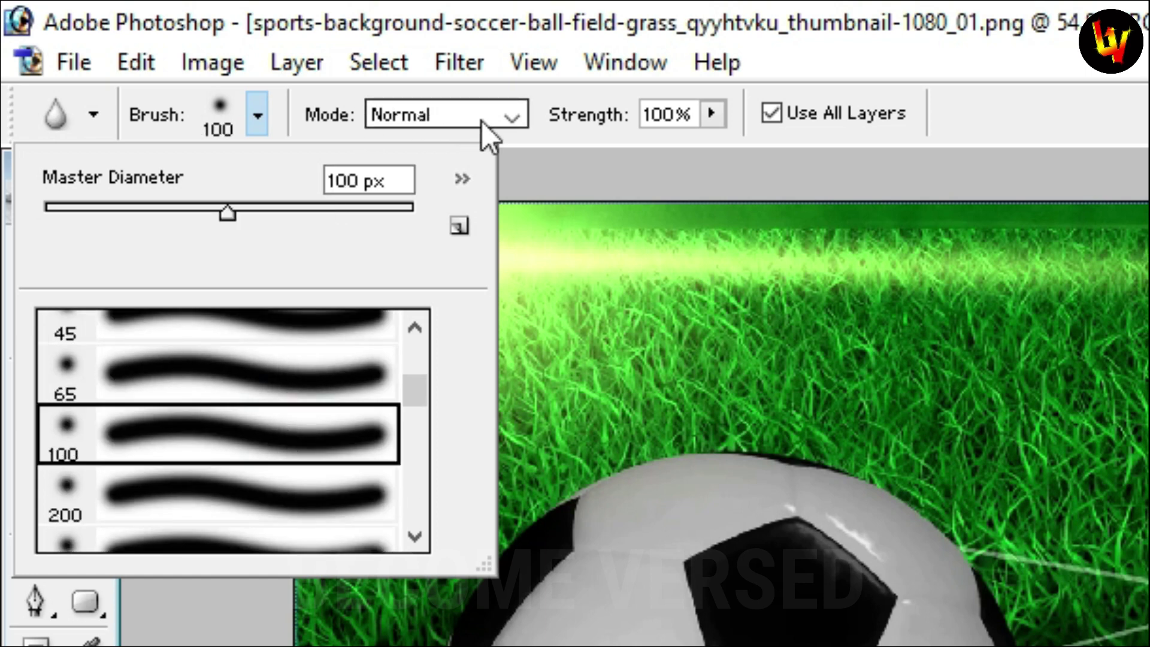
pyautogui.click(506, 117)
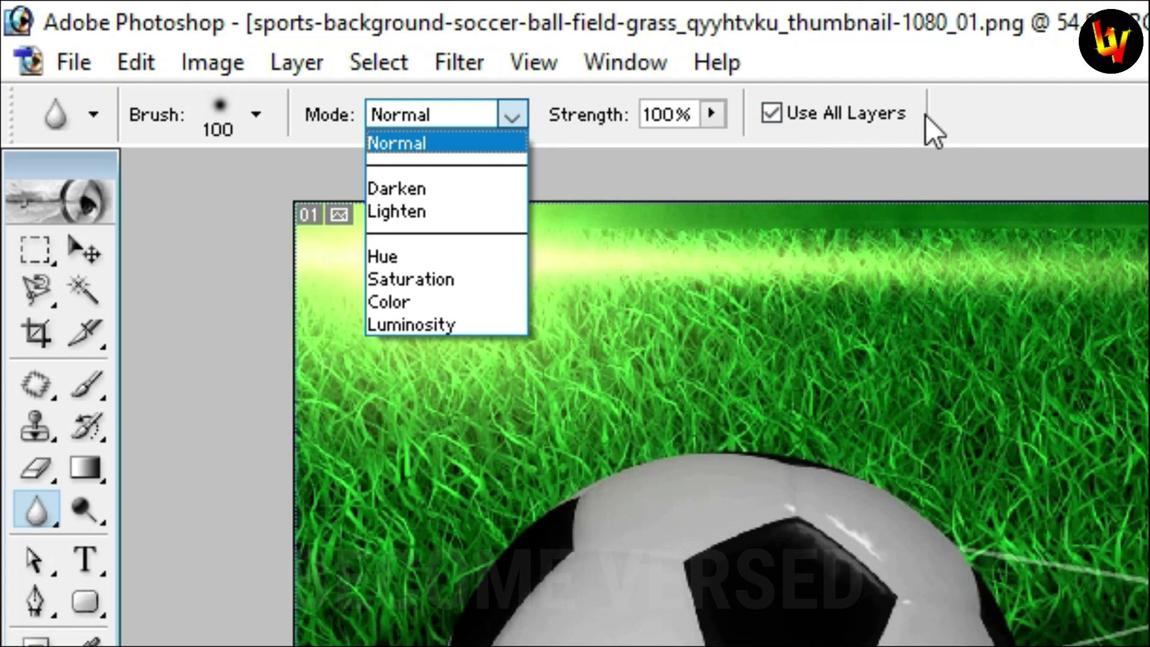
pyautogui.click(433, 136)
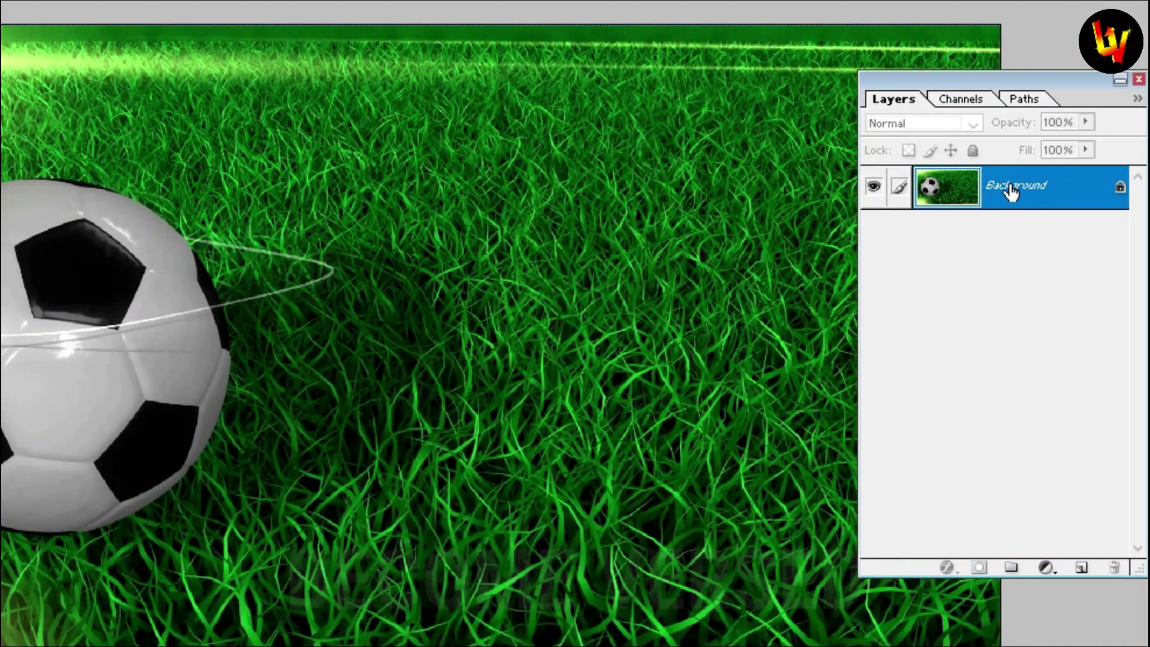
# Step: Duplicate the Background layer and blur the grass beside the soccer ball on the copy in Normal mode
pyautogui.moveTo(1011, 190); pyautogui.dragTo(1016, 215)
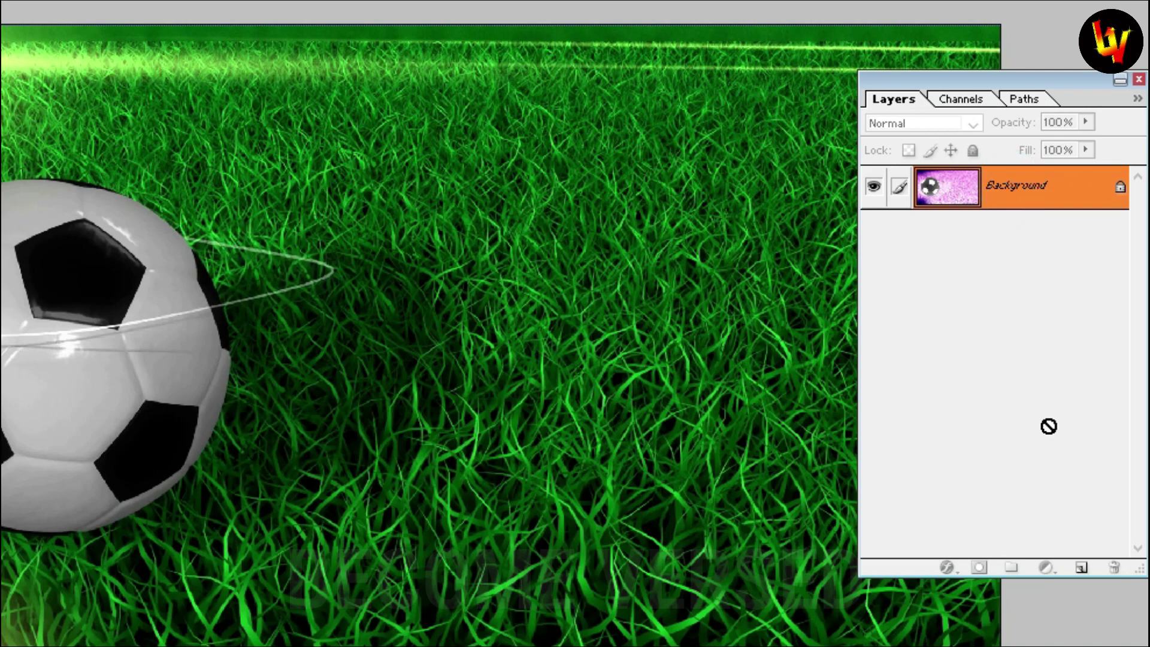
pyautogui.moveTo(1048, 426); pyautogui.dragTo(1079, 568)
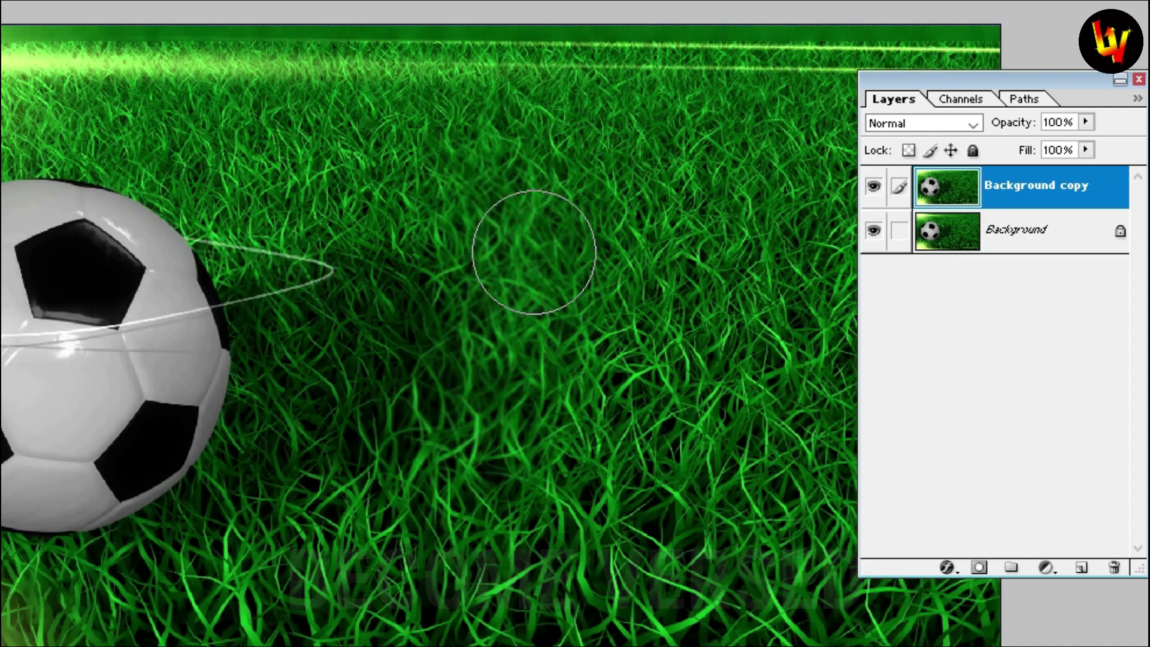
pyautogui.press('v')
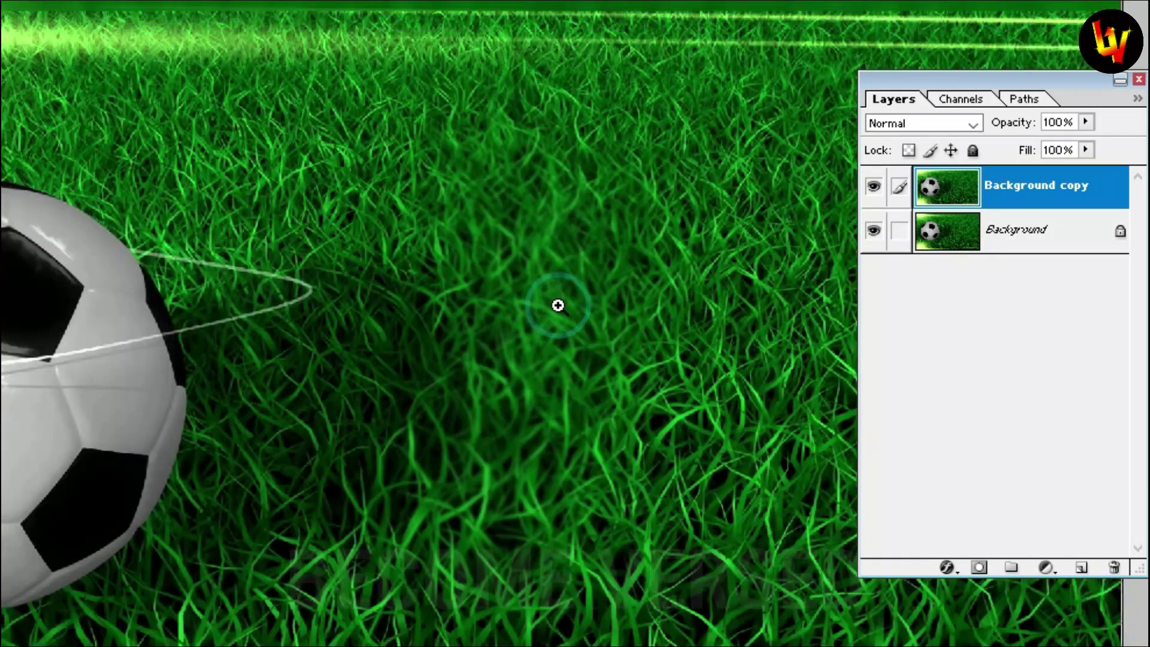
pyautogui.click(558, 305)
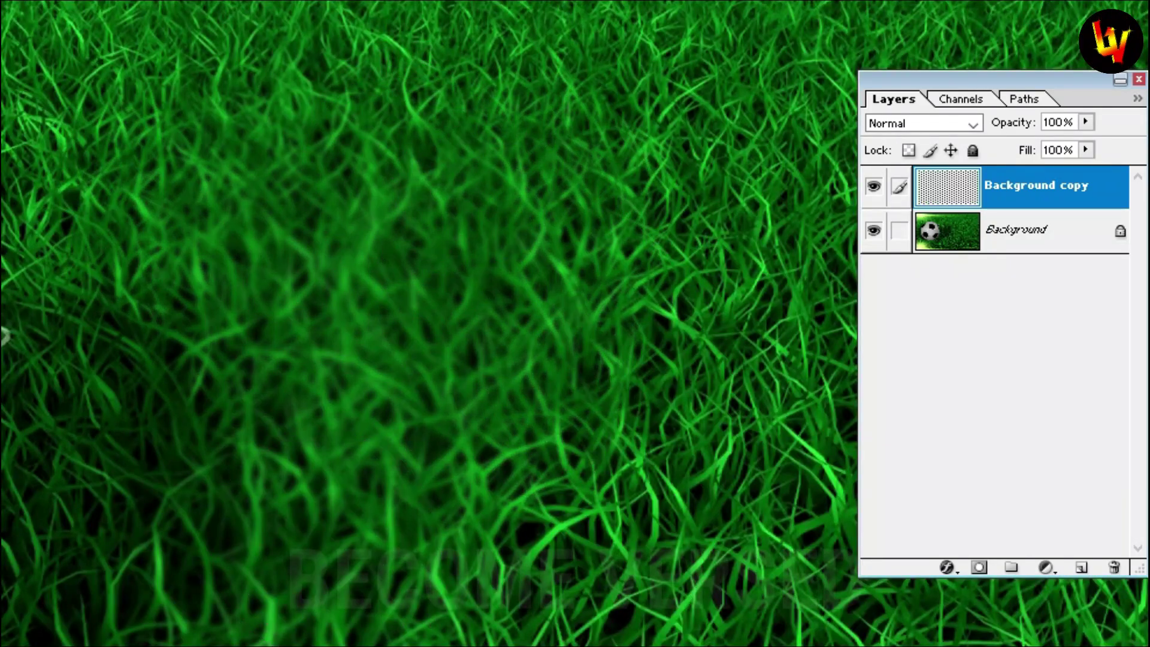
pyautogui.moveTo(355, 532); pyautogui.dragTo(295, 131)
pyautogui.moveTo(24, 295); pyautogui.dragTo(23, 563)
pyautogui.press('Delete')
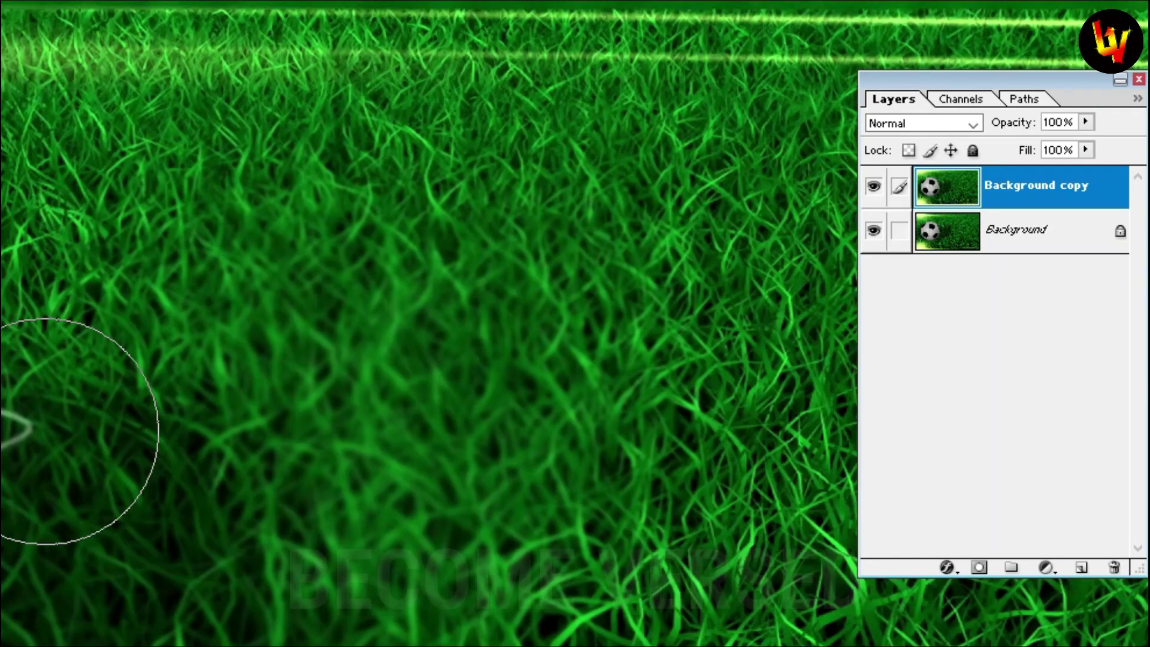
pyautogui.moveTo(169, 125); pyautogui.dragTo(375, 278)
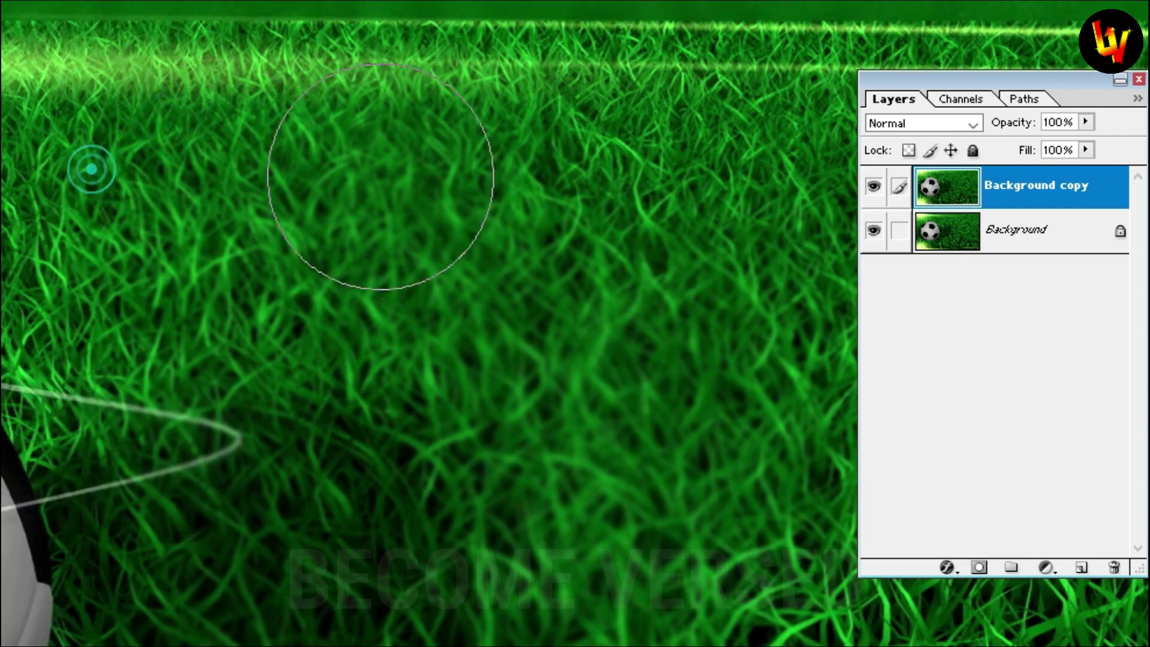
pyautogui.hotkey('ctrl', '-')
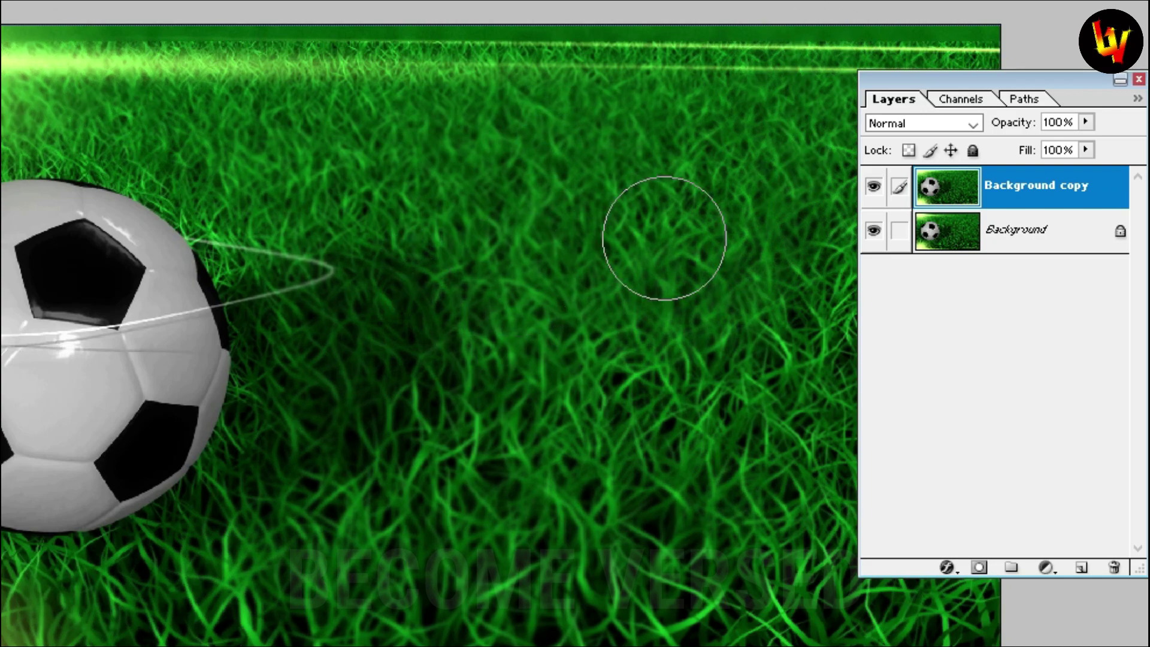
pyautogui.click(212, 119)
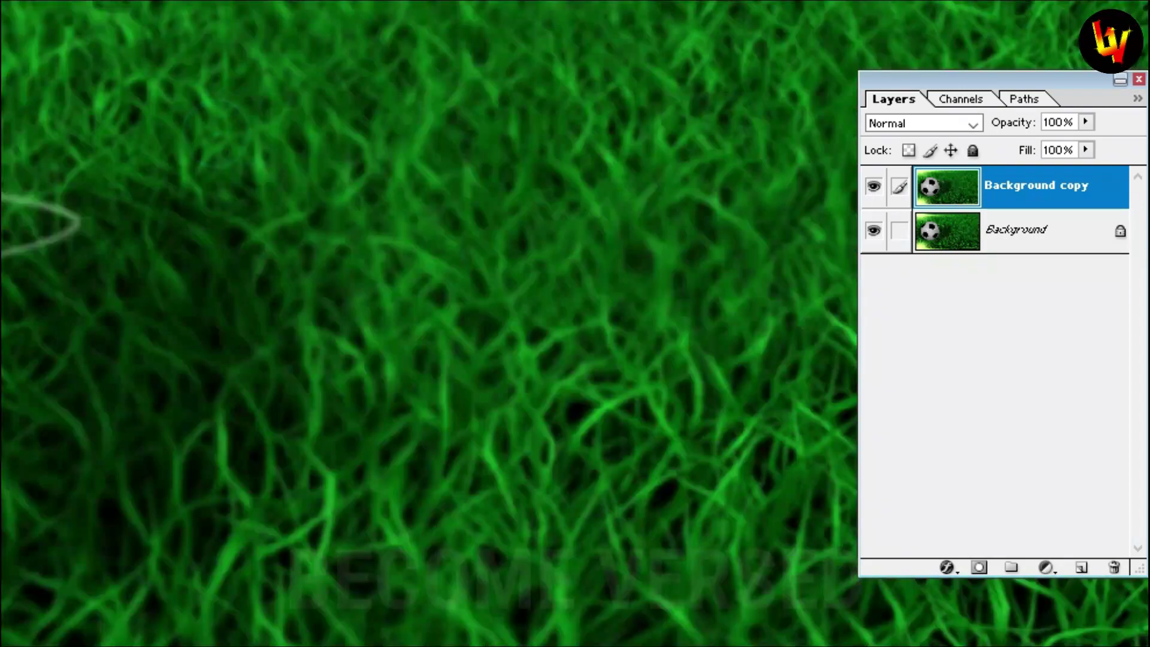
# Step: Toggle the visibility of the Background copy layer to compare the blurred grass with the original
pyautogui.click(875, 187)
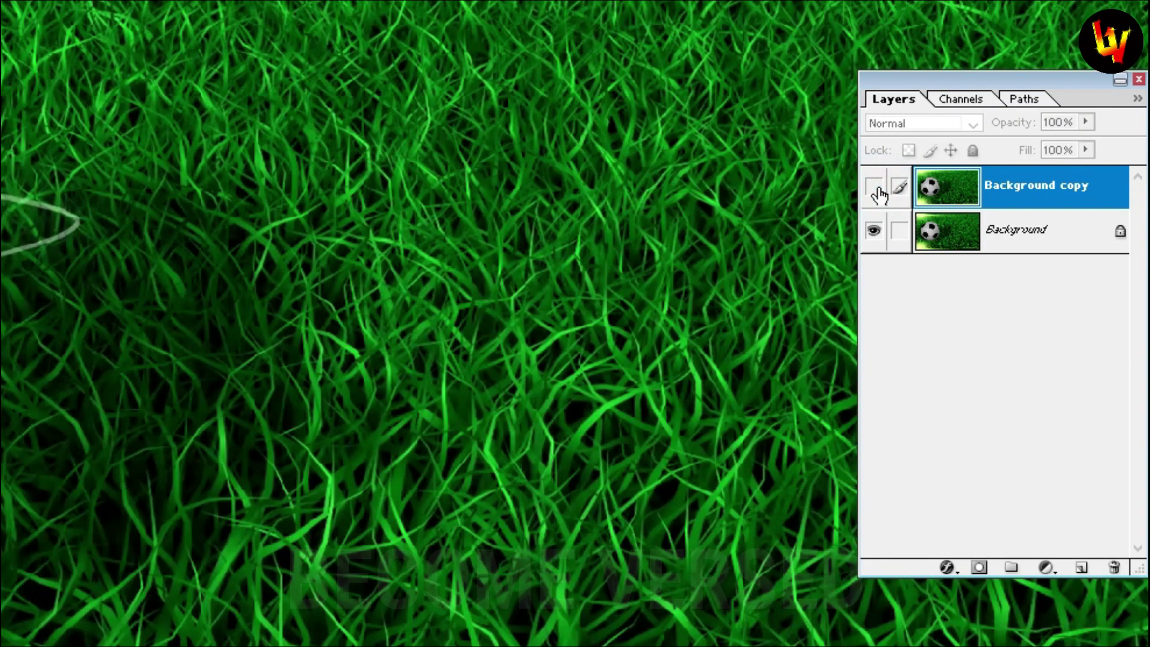
pyautogui.click(874, 187)
pyautogui.click(874, 187)
pyautogui.click(874, 187)
pyautogui.hotkey('ctrl', '0')
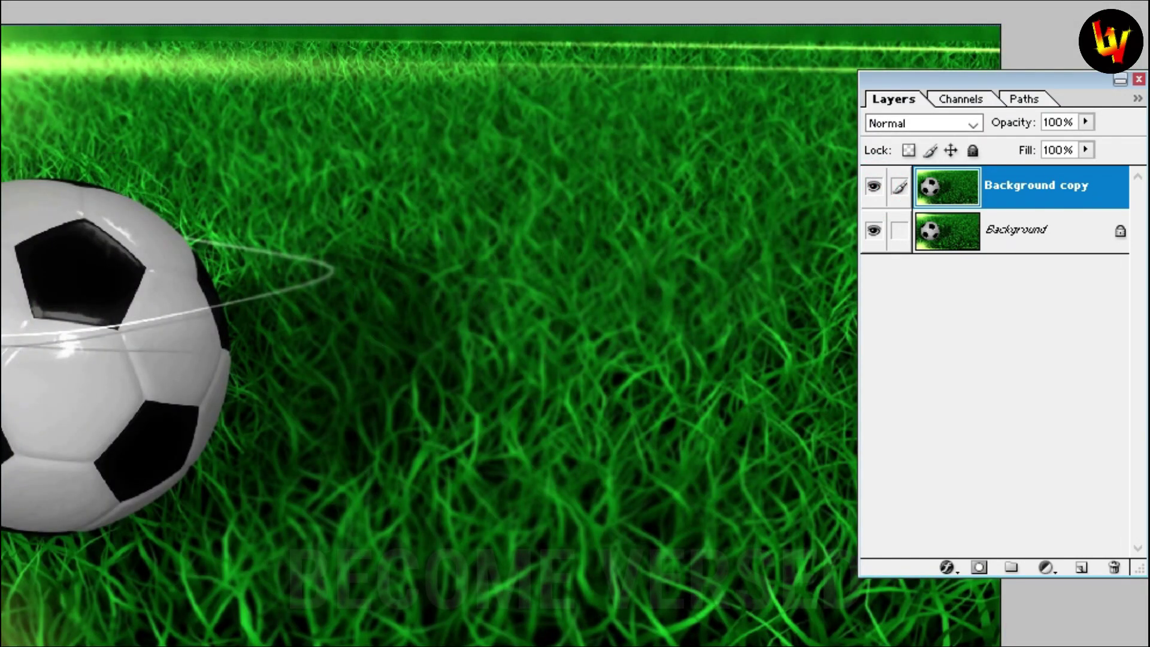
# Step: Delete the blurred Background copy layer and make a fresh duplicate of the Background layer
pyautogui.moveTo(1003, 191); pyautogui.dragTo(1115, 573)
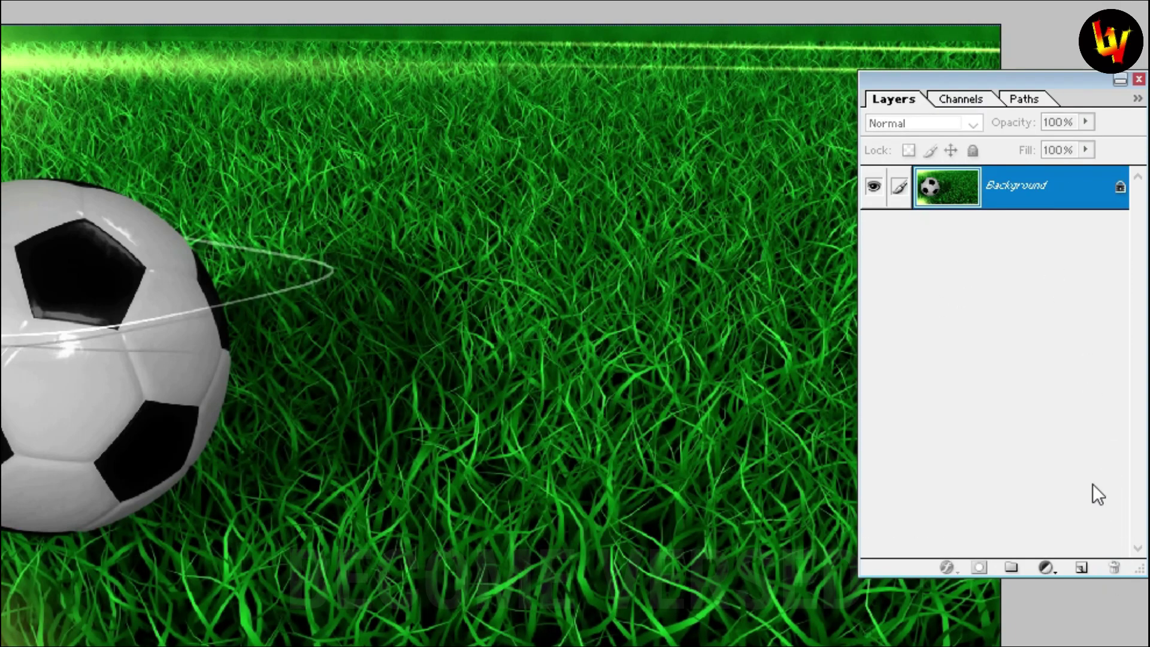
pyautogui.moveTo(985, 204); pyautogui.dragTo(1086, 565)
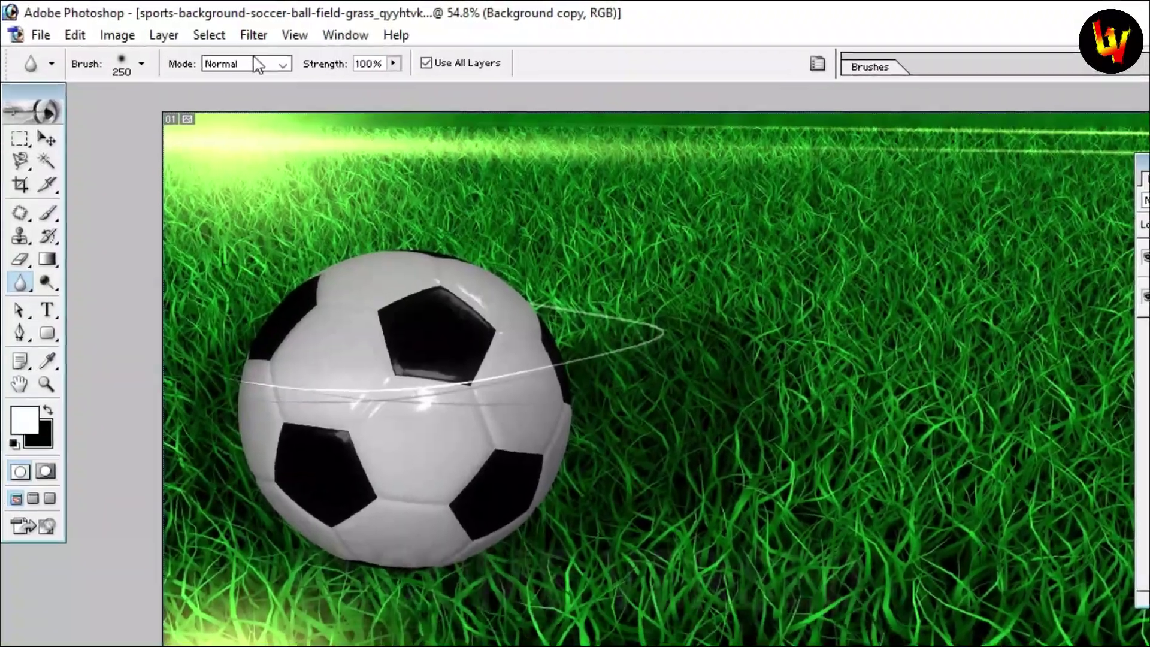
# Step: Set the Blur tool's mode to Darken and blur the grass beside the ball on the layer copy
pyautogui.click(258, 65)
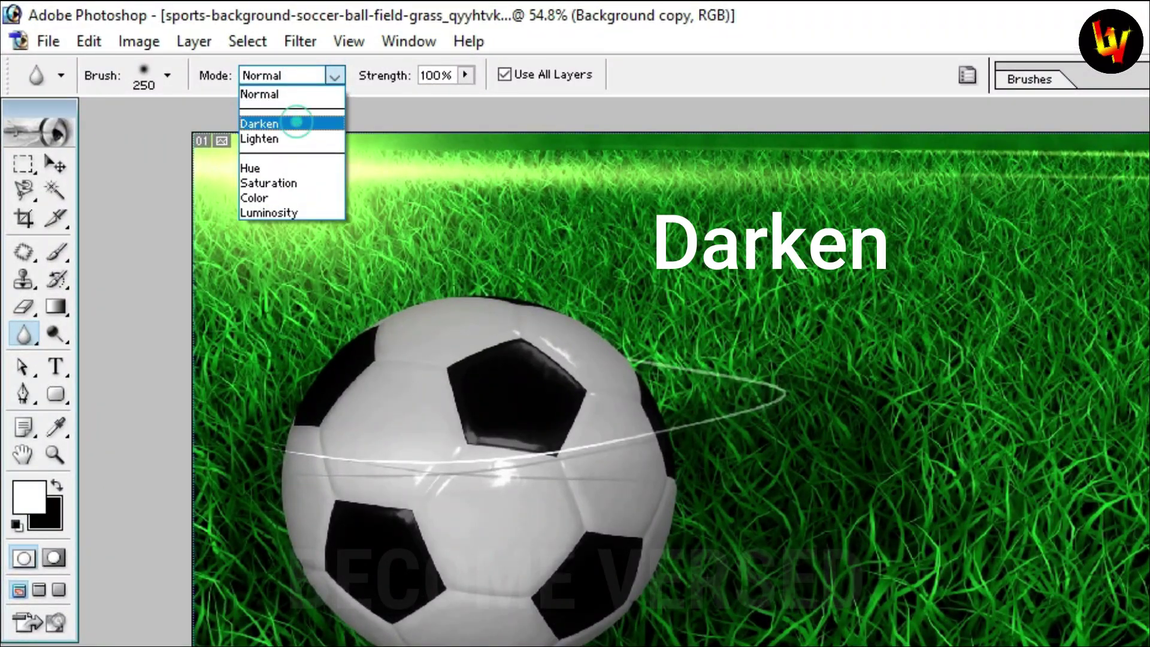
pyautogui.click(297, 123)
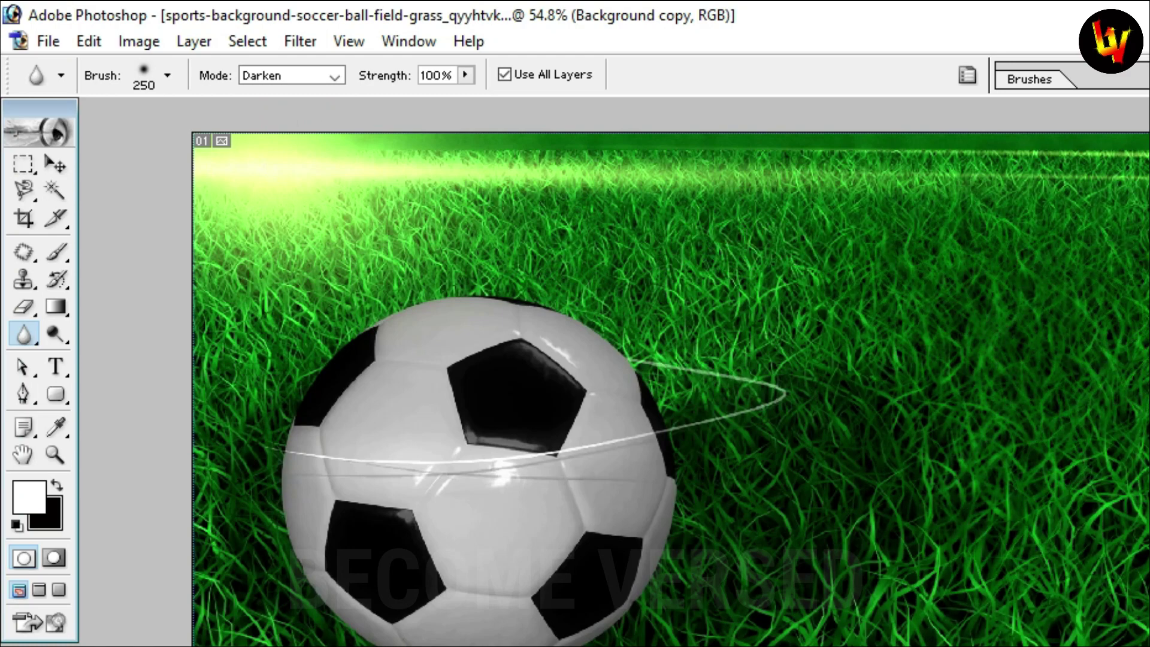
pyautogui.moveTo(958, 307); pyautogui.dragTo(980, 428)
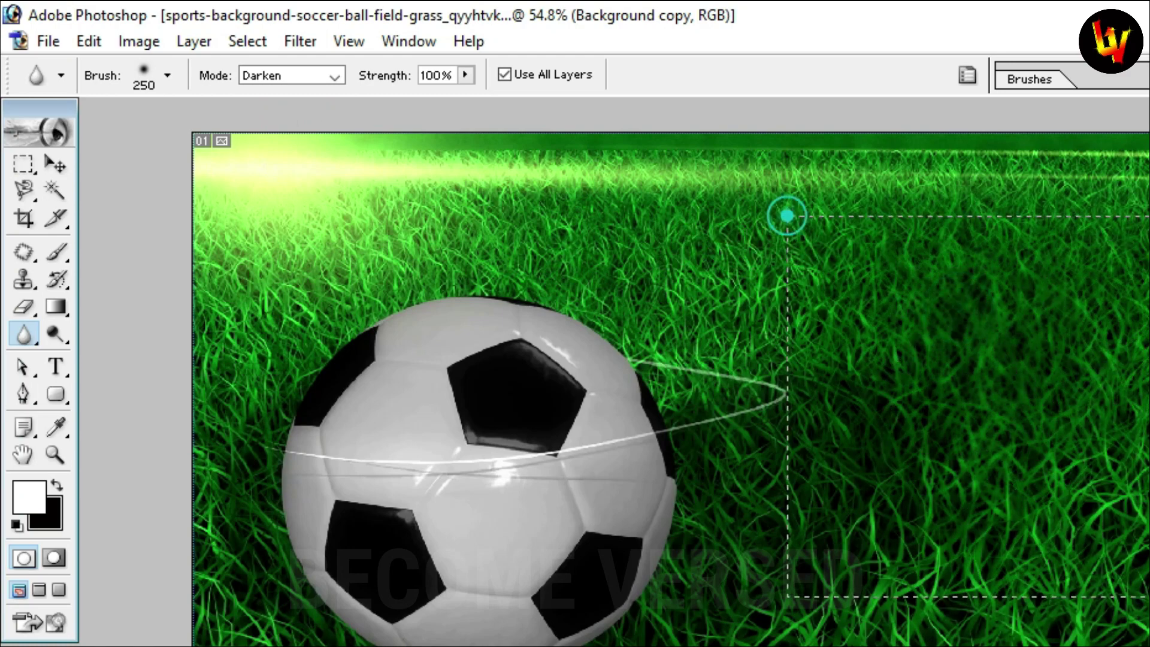
pyautogui.moveTo(787, 216); pyautogui.dragTo(1149, 596)
pyautogui.moveTo(898, 323)
pyautogui.mouseDown()
pyautogui.moveTo(955, 421)
pyautogui.moveTo(1048, 406)
pyautogui.mouseUp()
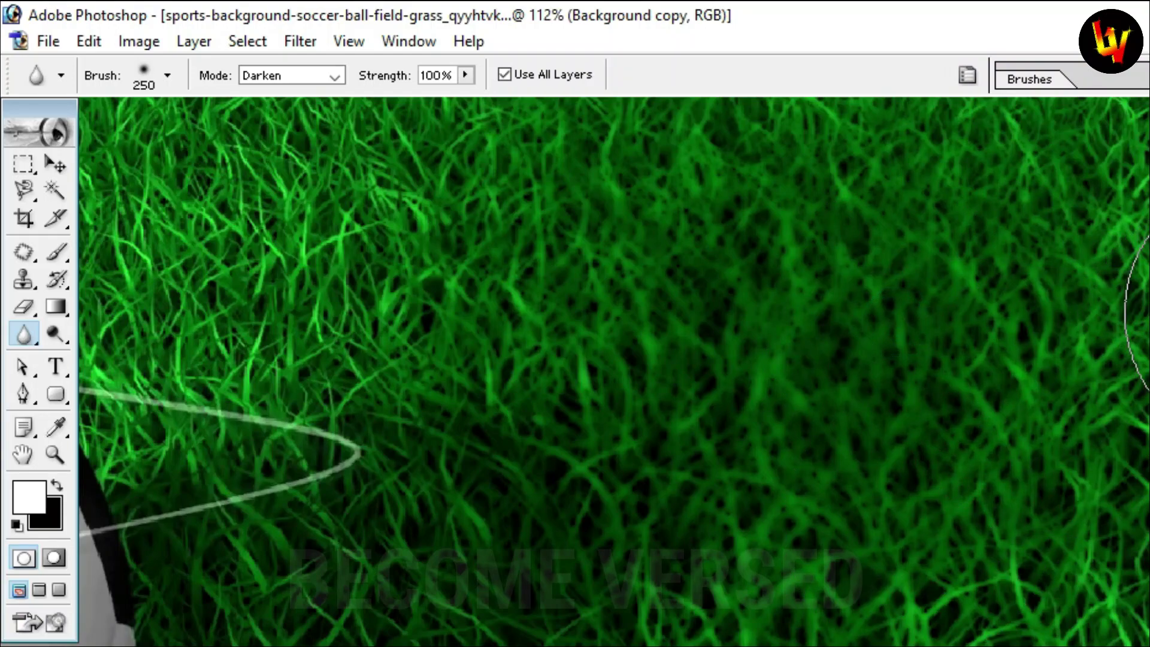
# Step: Undo and redo the Darken blur to compare the grass before and after, ending with the blur undone
pyautogui.hotkey('ctrl', 'z')
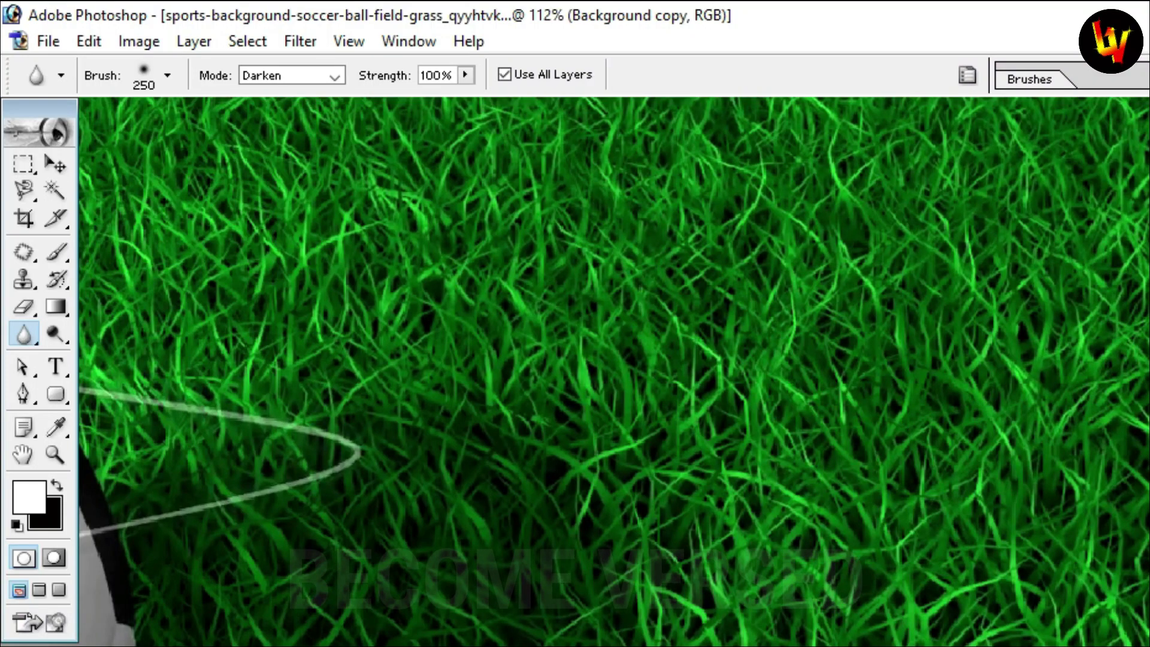
pyautogui.hotkey('ctrl', 'z')
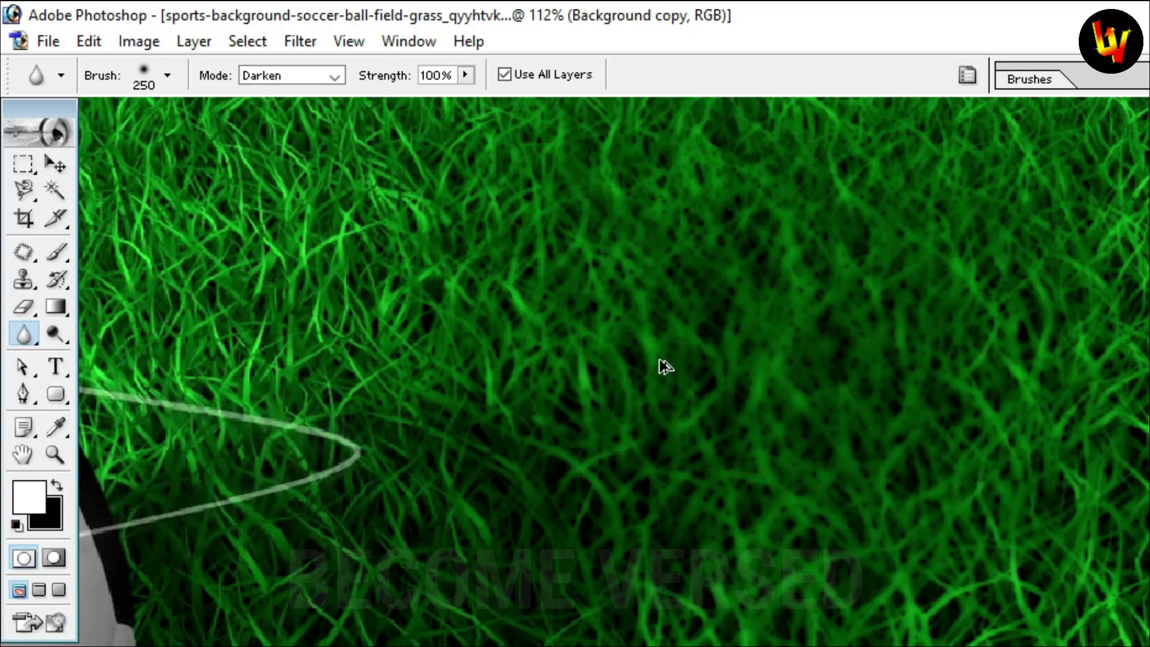
pyautogui.hotkey('ctrl', 'z')
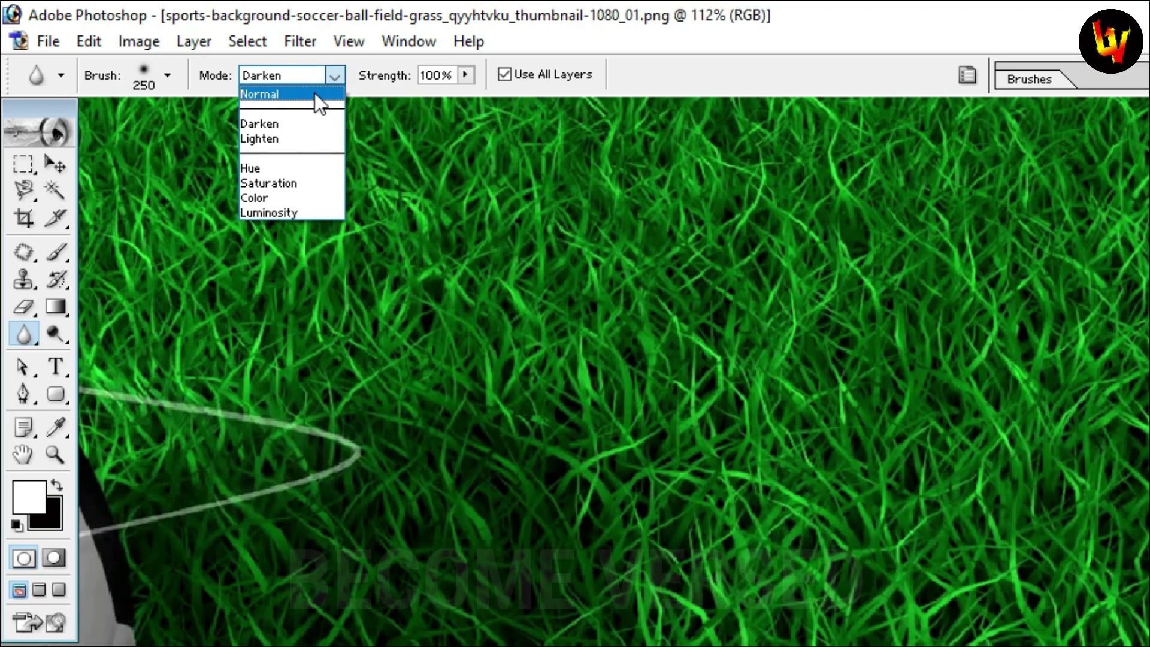
# Step: Set the Blur tool's mode to Lighten, blur a patch of grass beside the ball, and undo the stroke
pyautogui.click(339, 77)
pyautogui.click(335, 79)
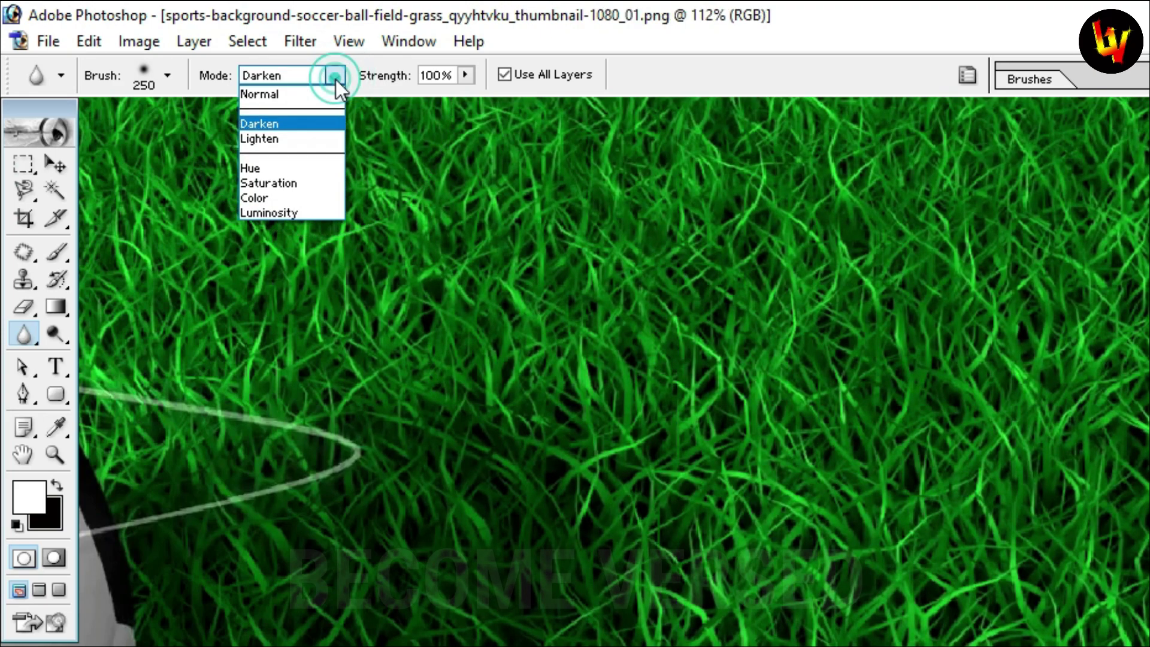
pyautogui.click(291, 139)
pyautogui.moveTo(661, 357)
pyautogui.mouseDown()
pyautogui.moveTo(893, 353)
pyautogui.moveTo(744, 449)
pyautogui.moveTo(738, 429)
pyautogui.mouseUp()
pyautogui.hotkey('ctrl', 'z')
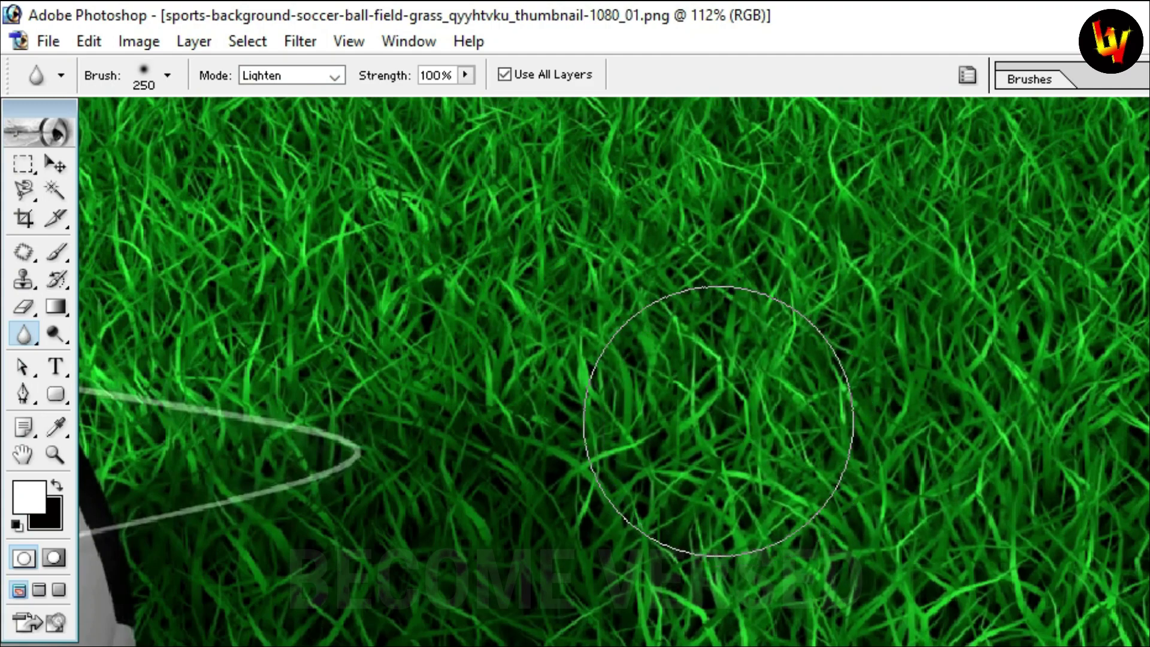
# Step: Set the Blur tool's mode to Hue and blur the grass beside the ball
pyautogui.click(334, 76)
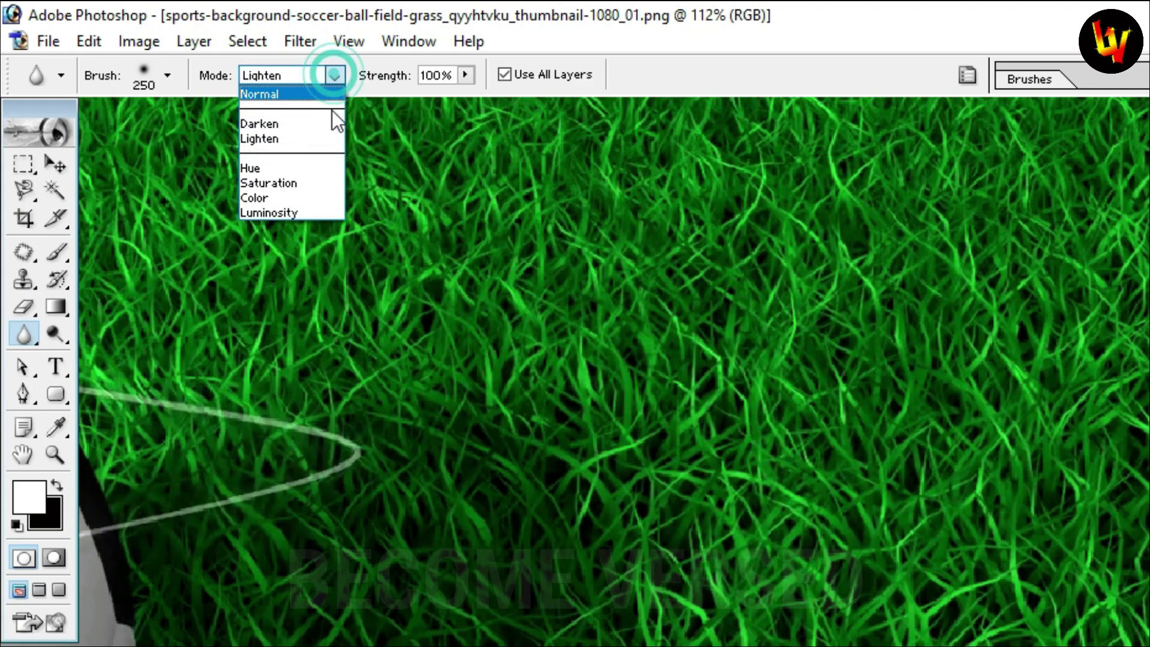
pyautogui.click(302, 167)
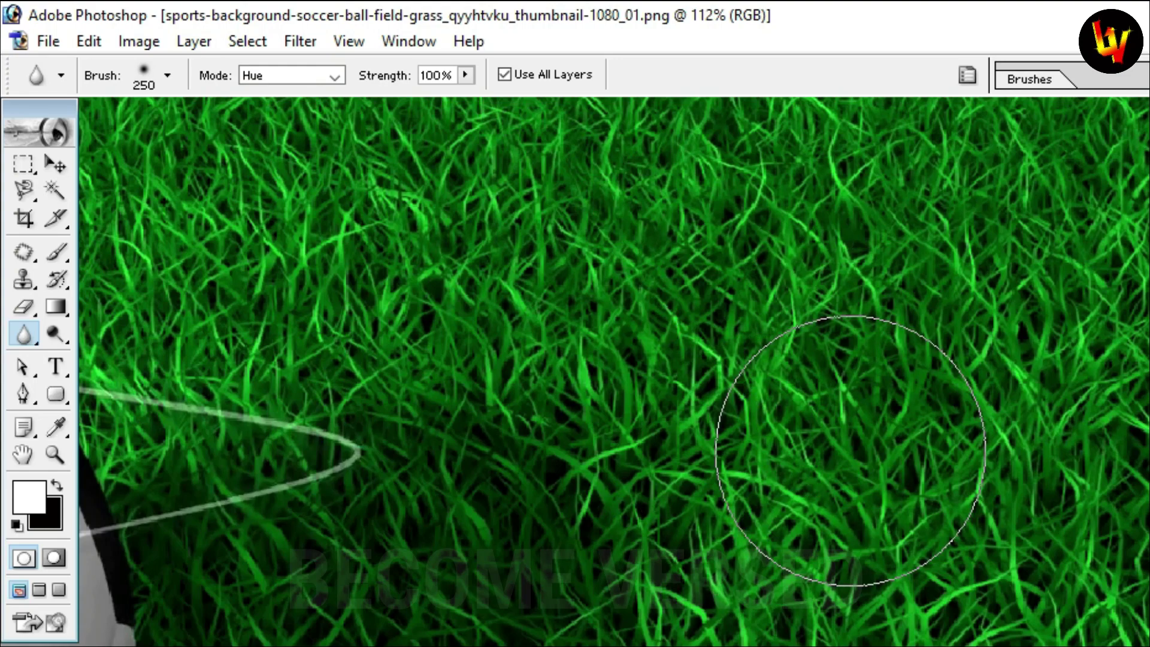
pyautogui.click(841, 344)
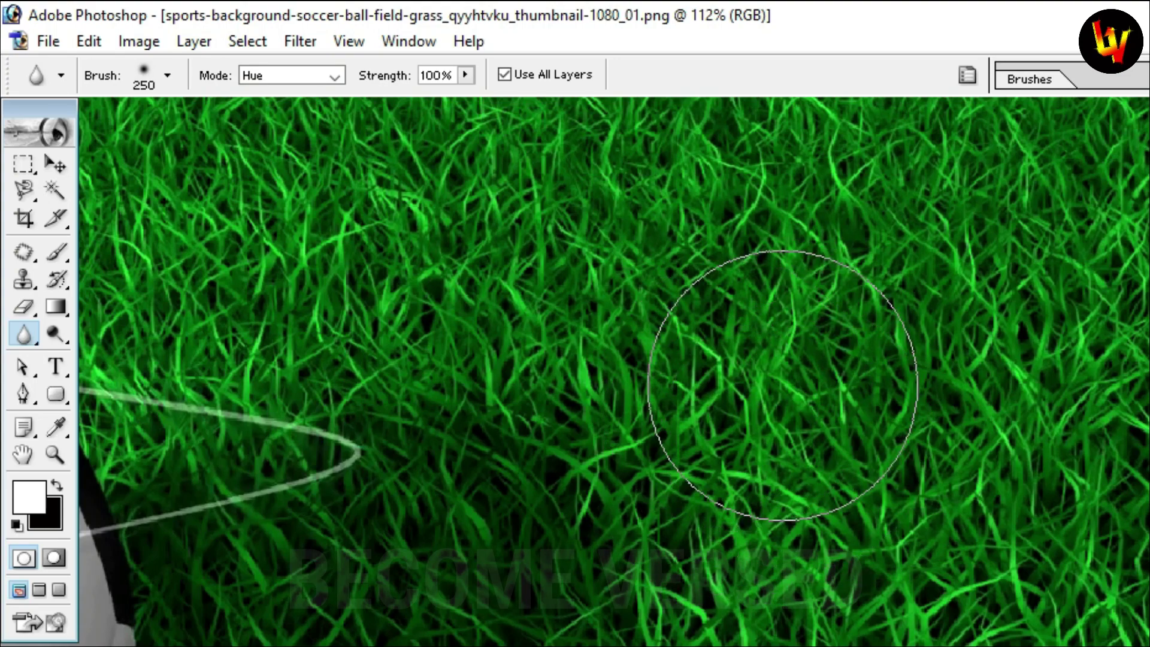
# Step: Brush over more of the grass beside the ball with the Blur tool in Hue mode
pyautogui.moveTo(791, 375)
pyautogui.mouseDown()
pyautogui.moveTo(788, 408)
pyautogui.moveTo(677, 646)
pyautogui.mouseUp()
pyautogui.moveTo(853, 352); pyautogui.dragTo(948, 495)
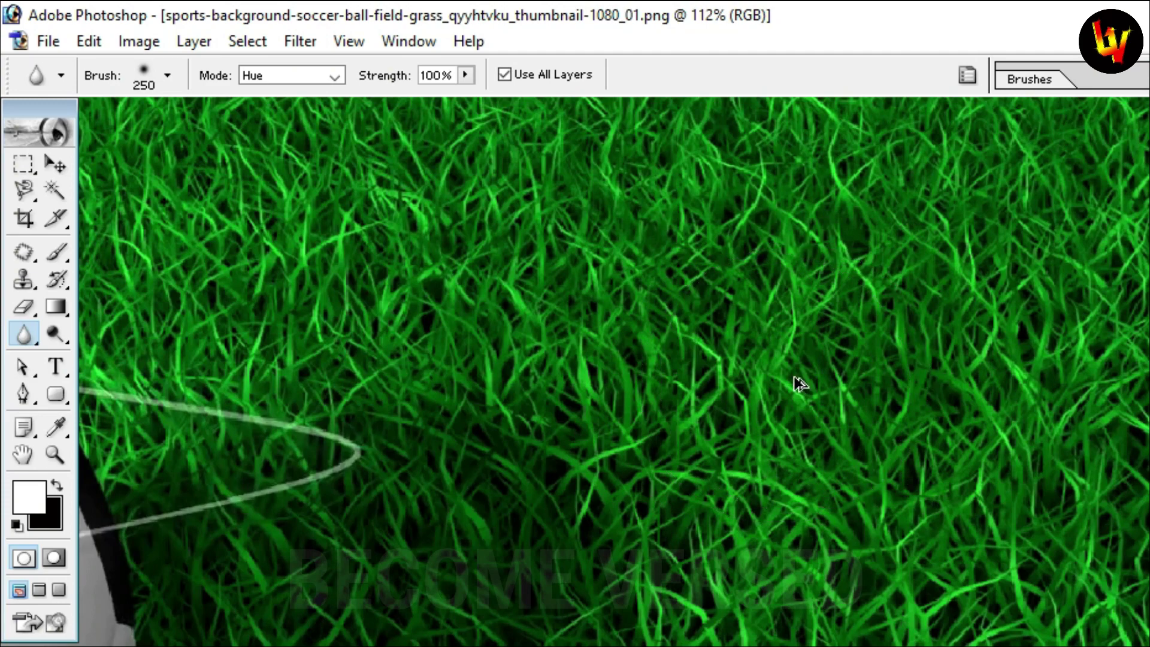
# Step: Set the Blur tool's mode to Saturation and its strength to 34%
pyautogui.click(324, 79)
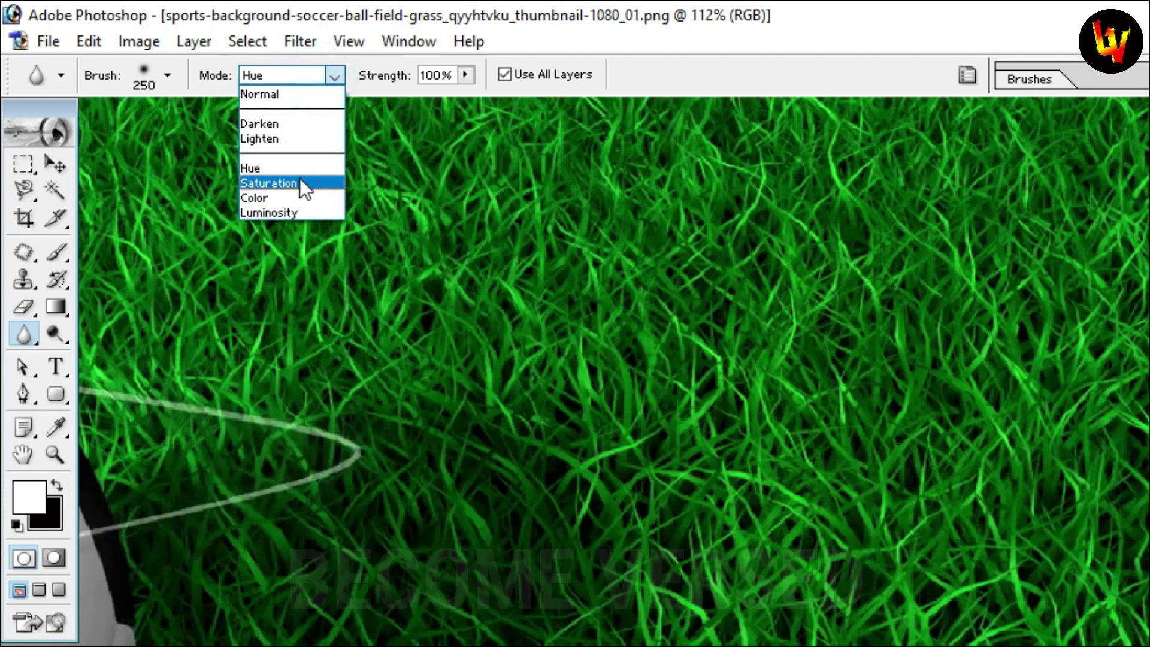
pyautogui.click(294, 184)
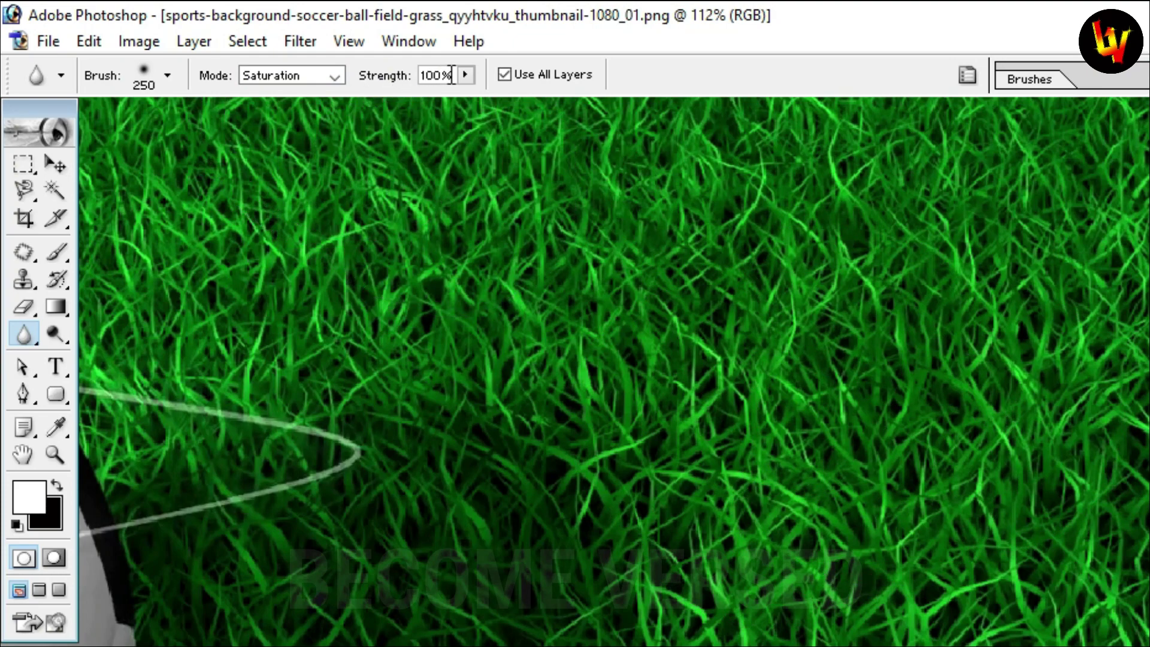
pyautogui.click(465, 75)
pyautogui.moveTo(466, 98); pyautogui.dragTo(385, 99)
# Step: Set the Blur tool's mode to Normal and its strength to 46%
pyautogui.click(334, 80)
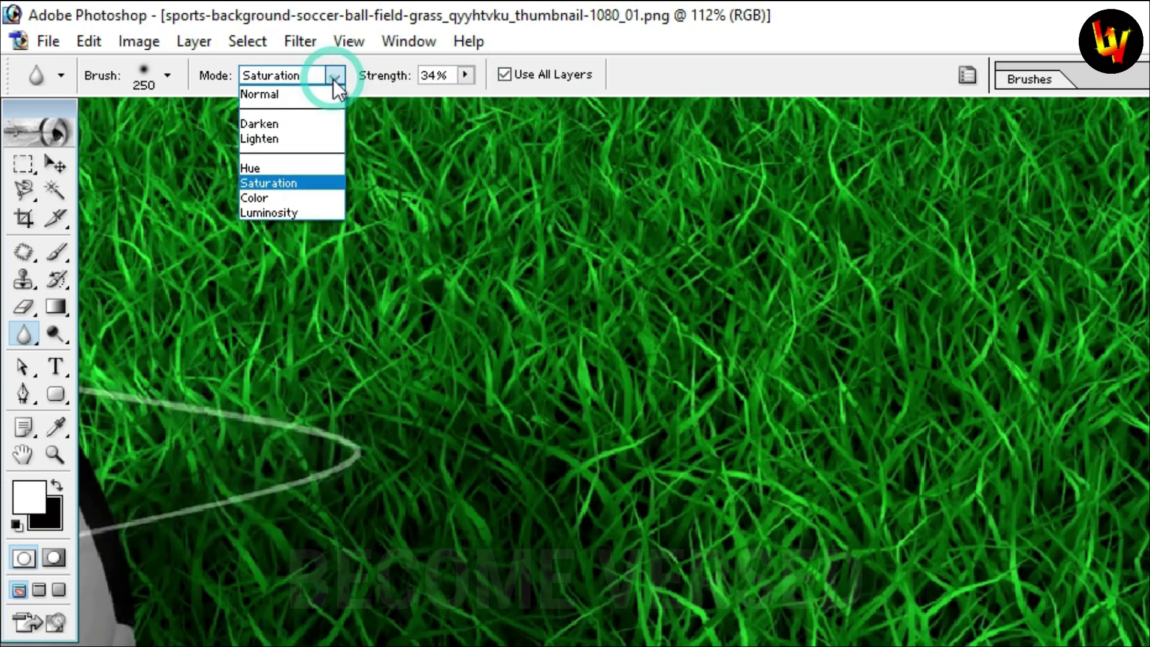
pyautogui.click(312, 94)
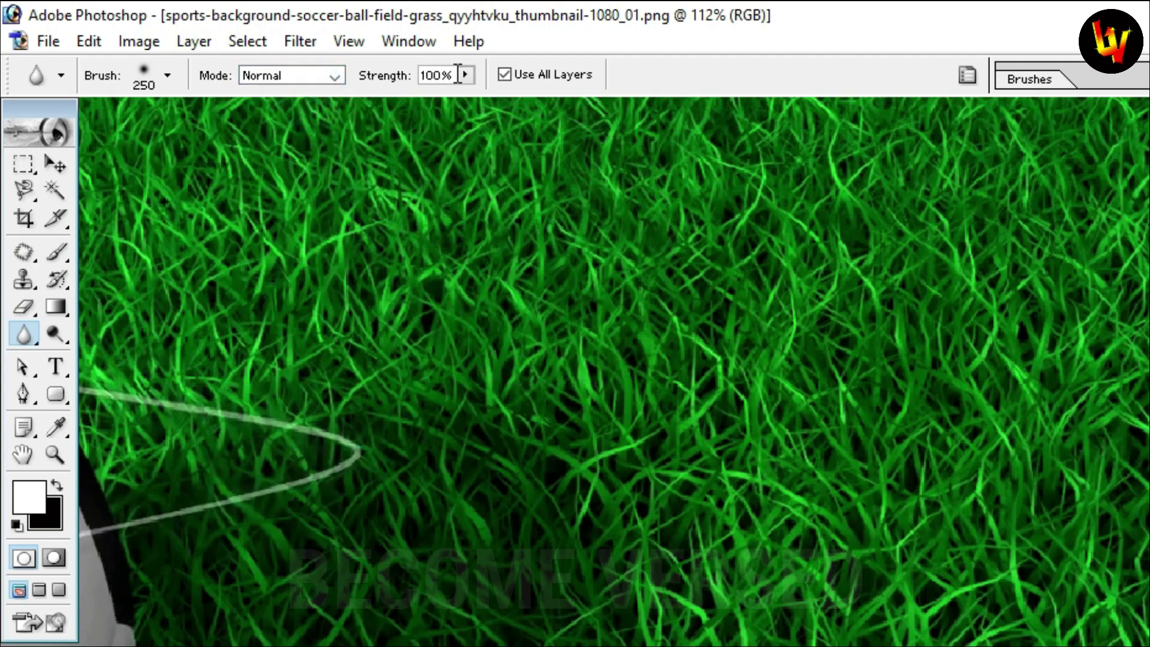
pyautogui.click(465, 75)
pyautogui.moveTo(465, 98); pyautogui.dragTo(399, 100)
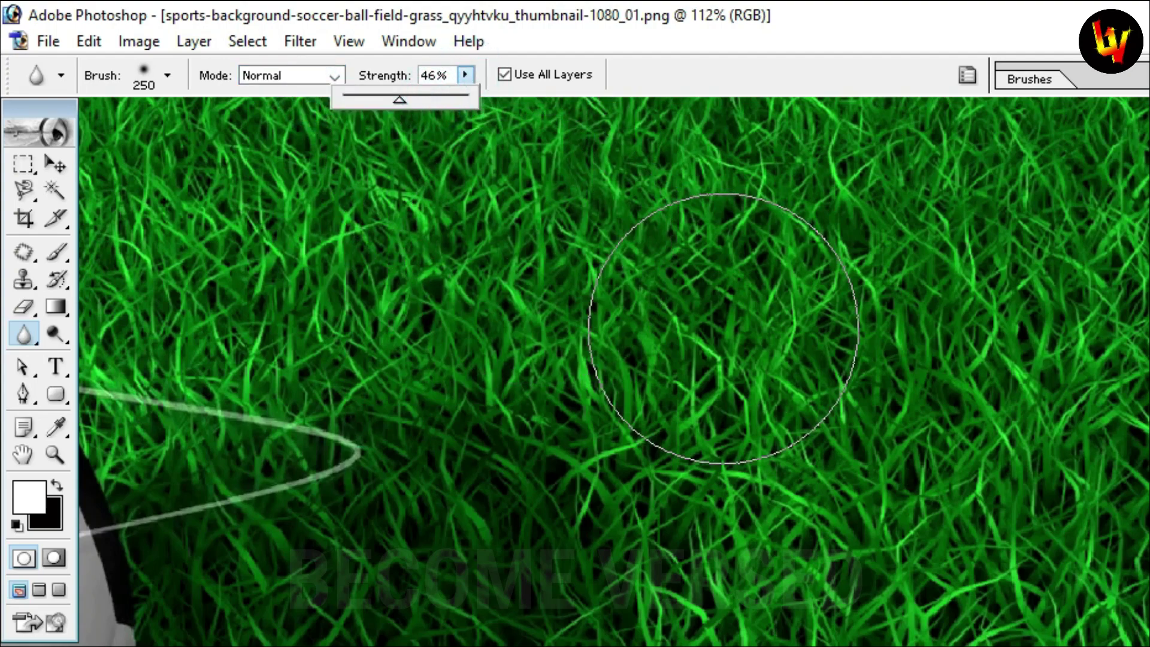
# Step: Blur the grass beside the ball at 46% strength and undo the strokes
pyautogui.click(723, 328)
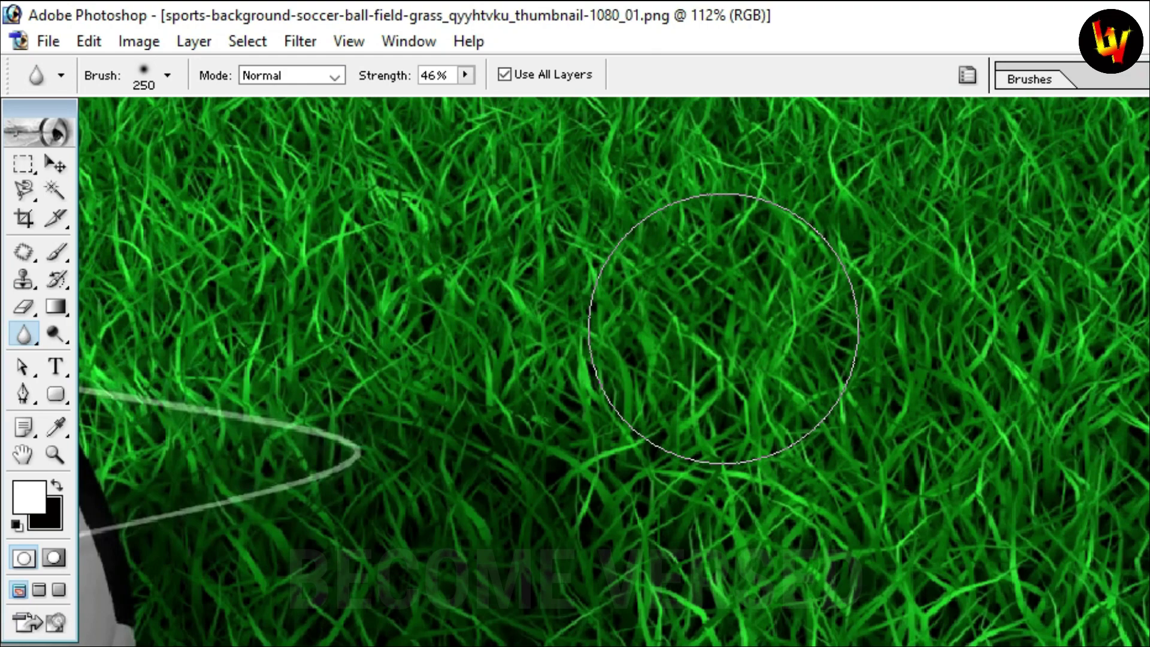
pyautogui.click(722, 328)
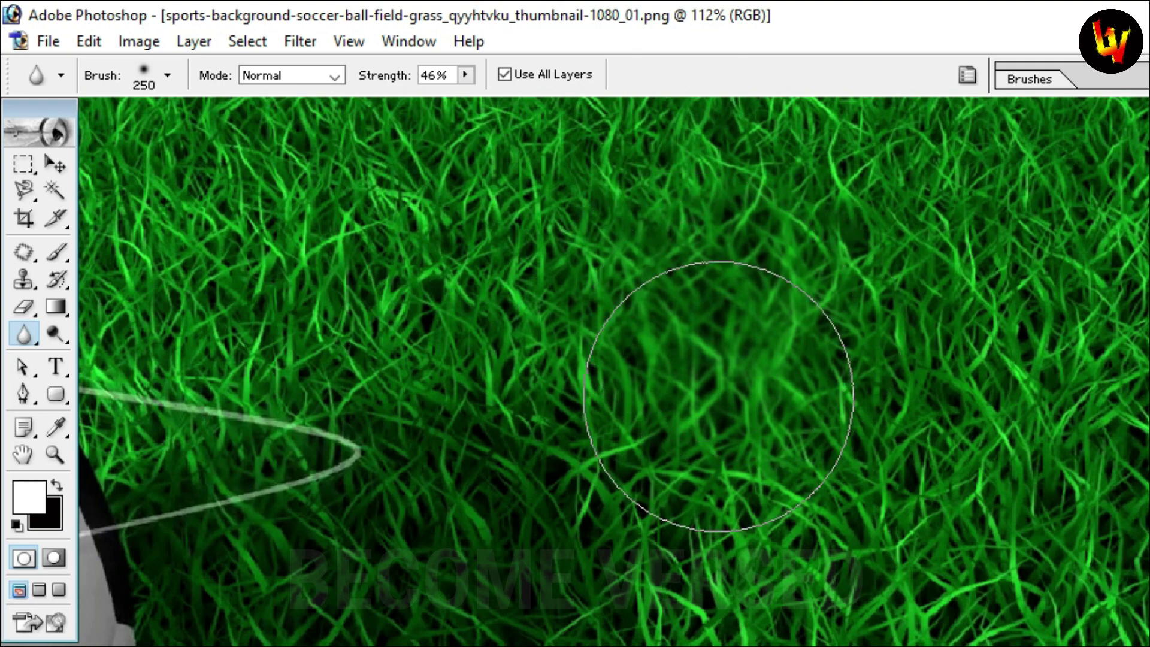
pyautogui.click(813, 390)
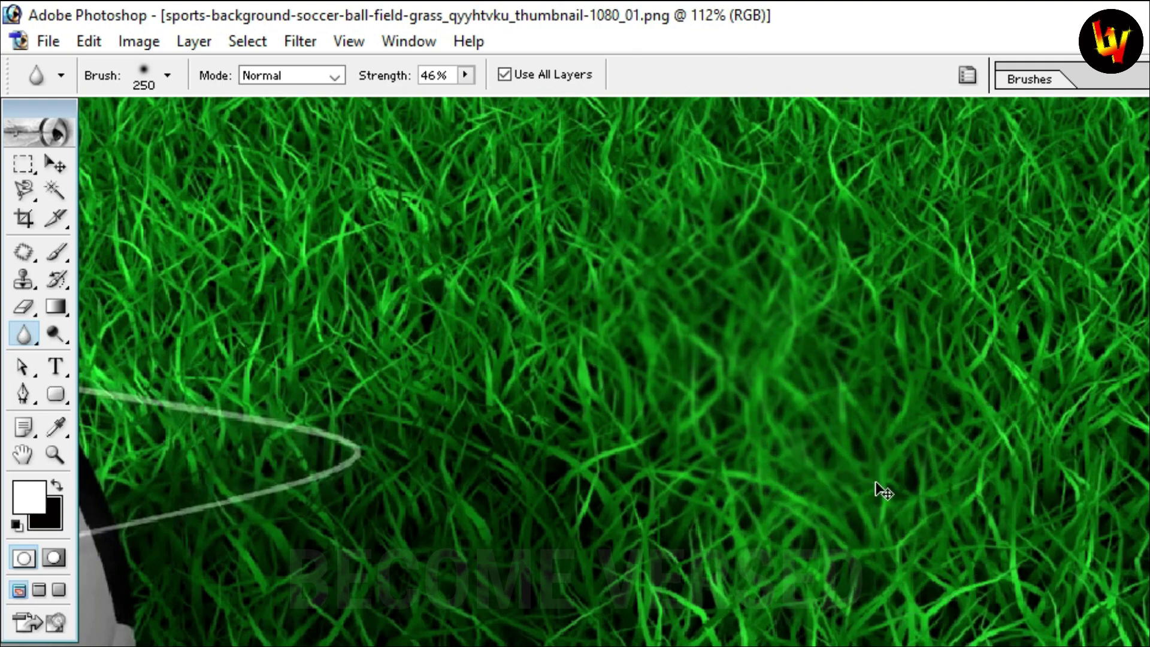
pyautogui.hotkey('ctrl', 'alt', 'z')
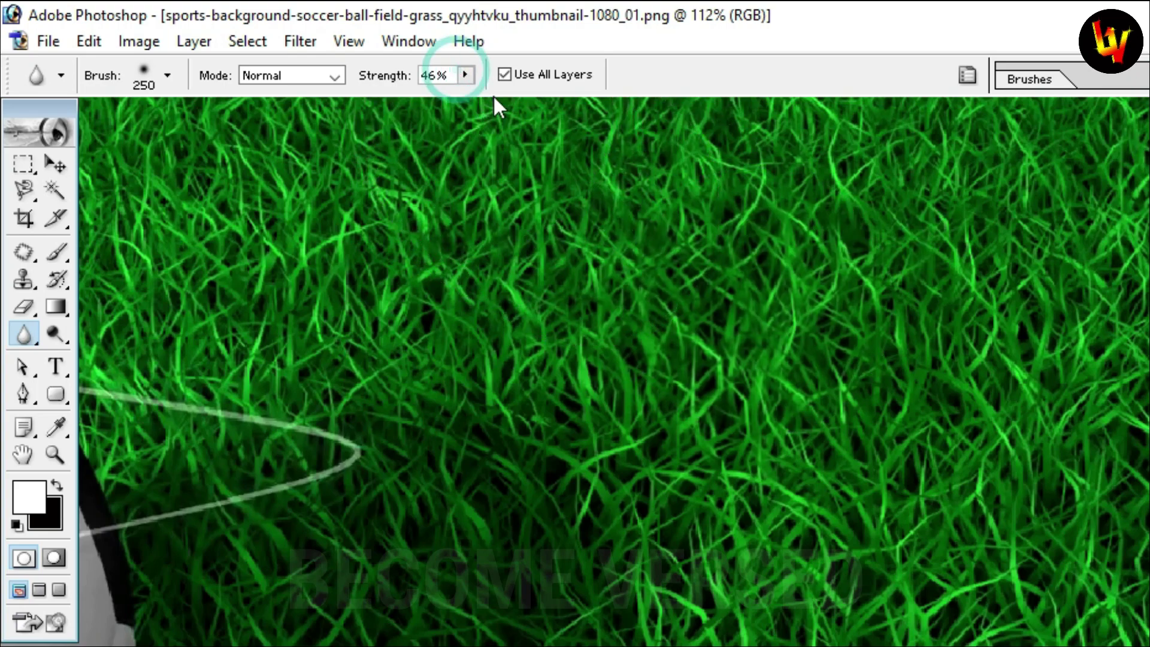
# Step: Raise the Blur tool's strength to 100%, blur a patch of grass beside the ball, and undo the stroke
pyautogui.click(465, 75)
pyautogui.moveTo(473, 100); pyautogui.dragTo(535, 99)
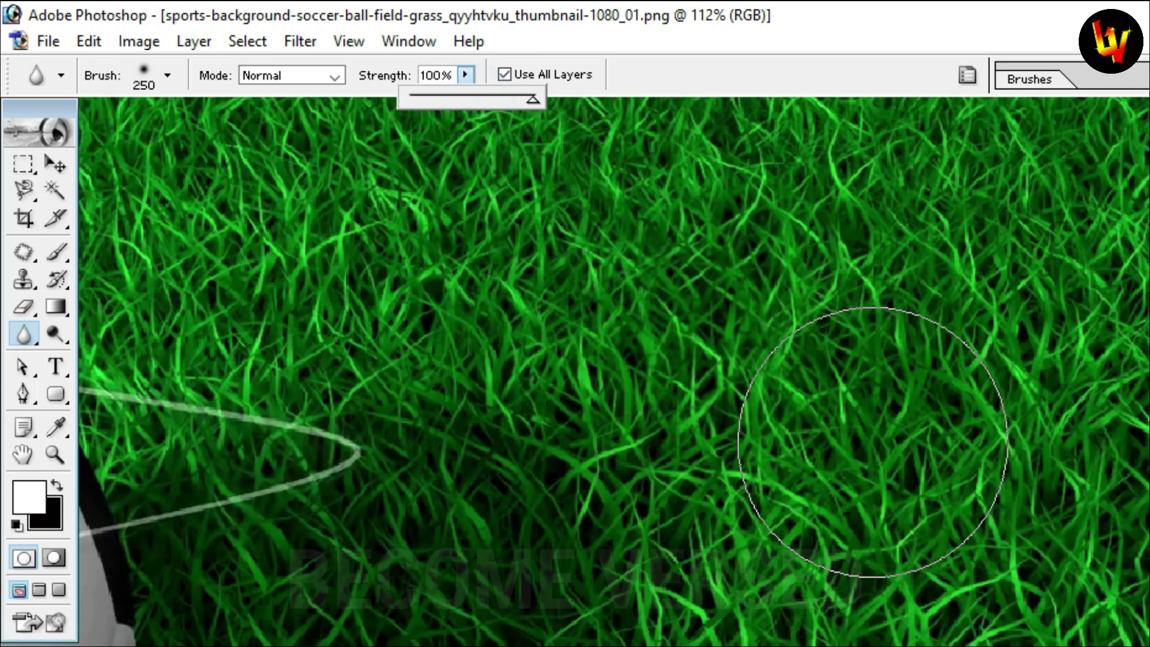
pyautogui.click(872, 442)
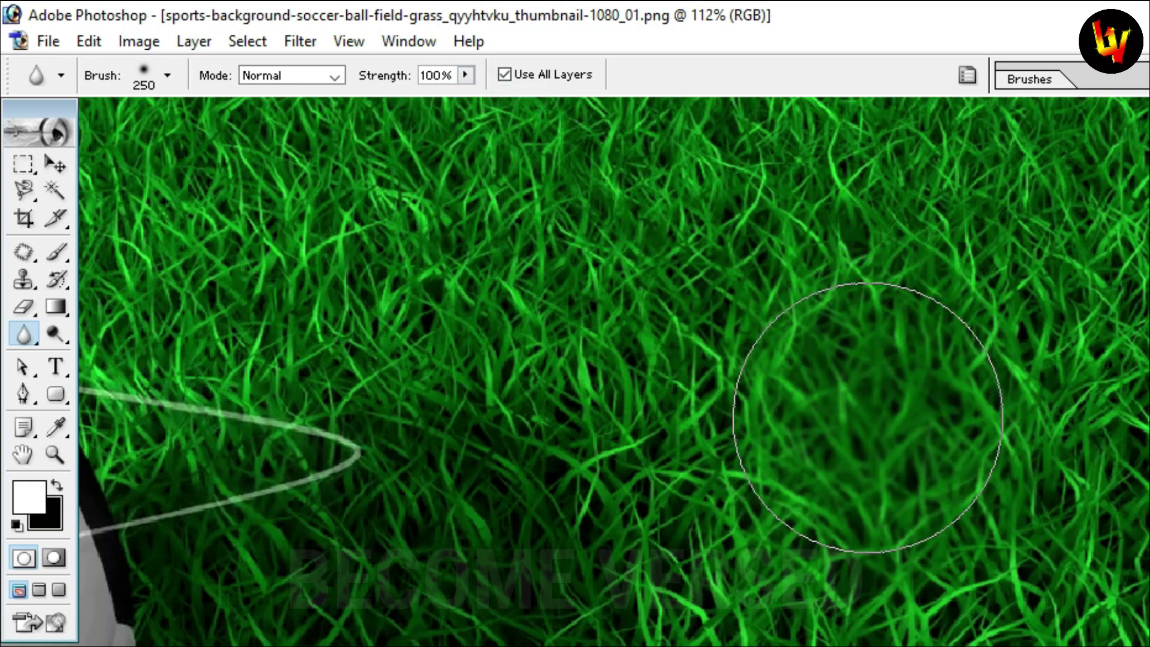
pyautogui.hotkey('ctrl', 'z')
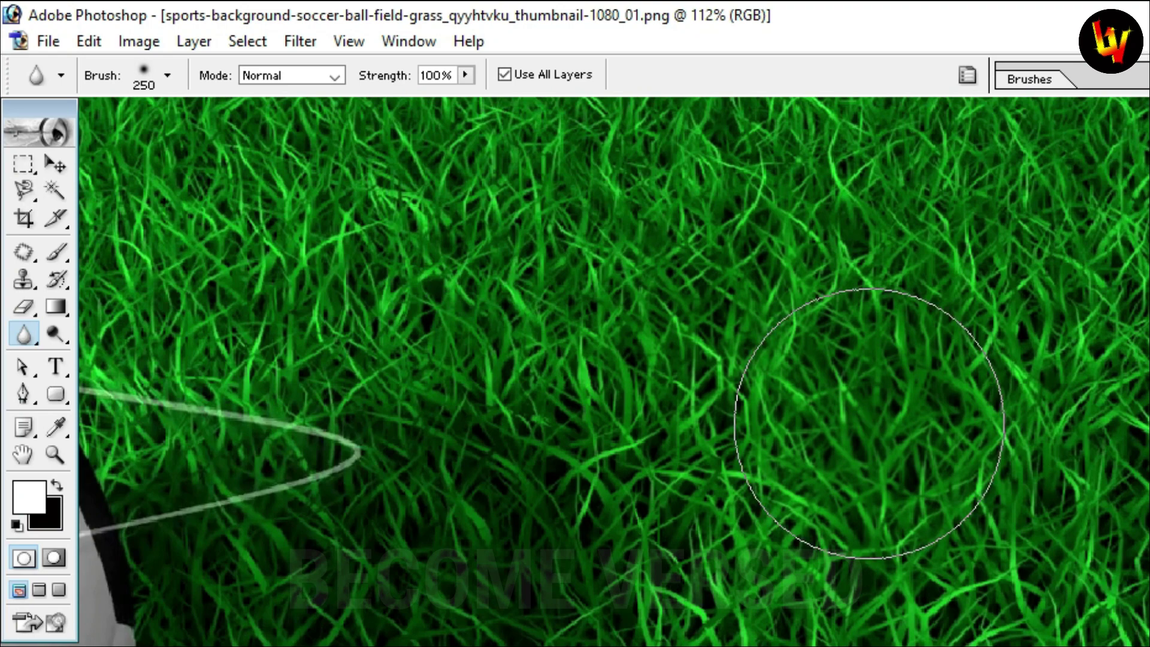
# Step: Turn off Use All Layers for the Blur tool and add a new empty layer above the Background
pyautogui.click(505, 74)
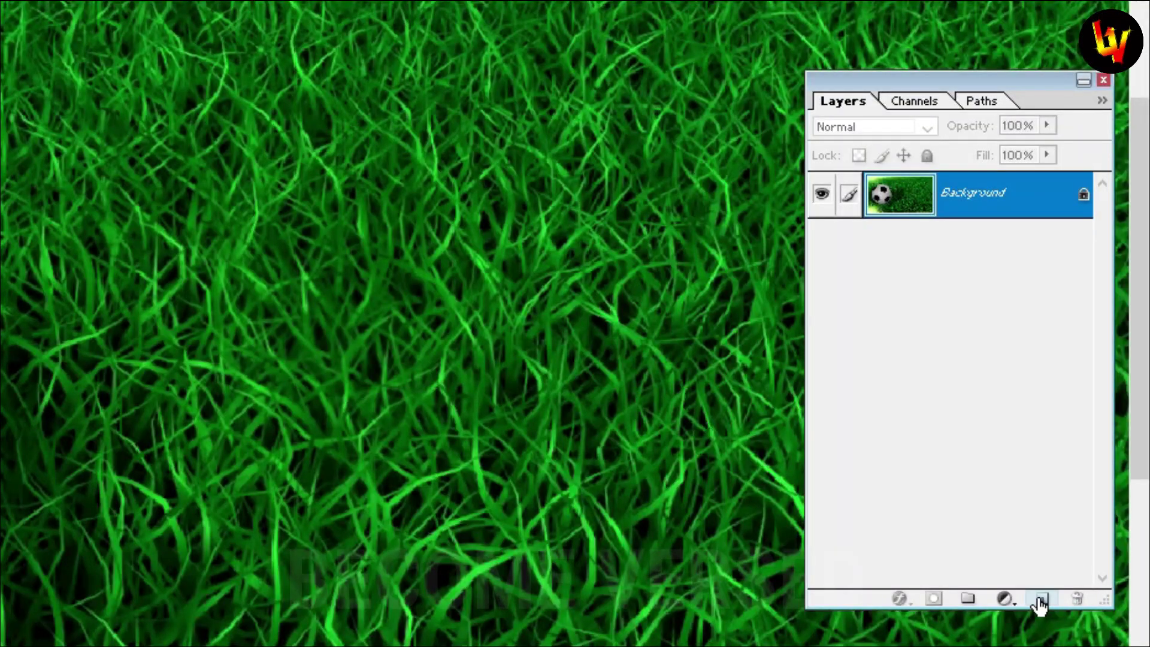
pyautogui.click(1040, 599)
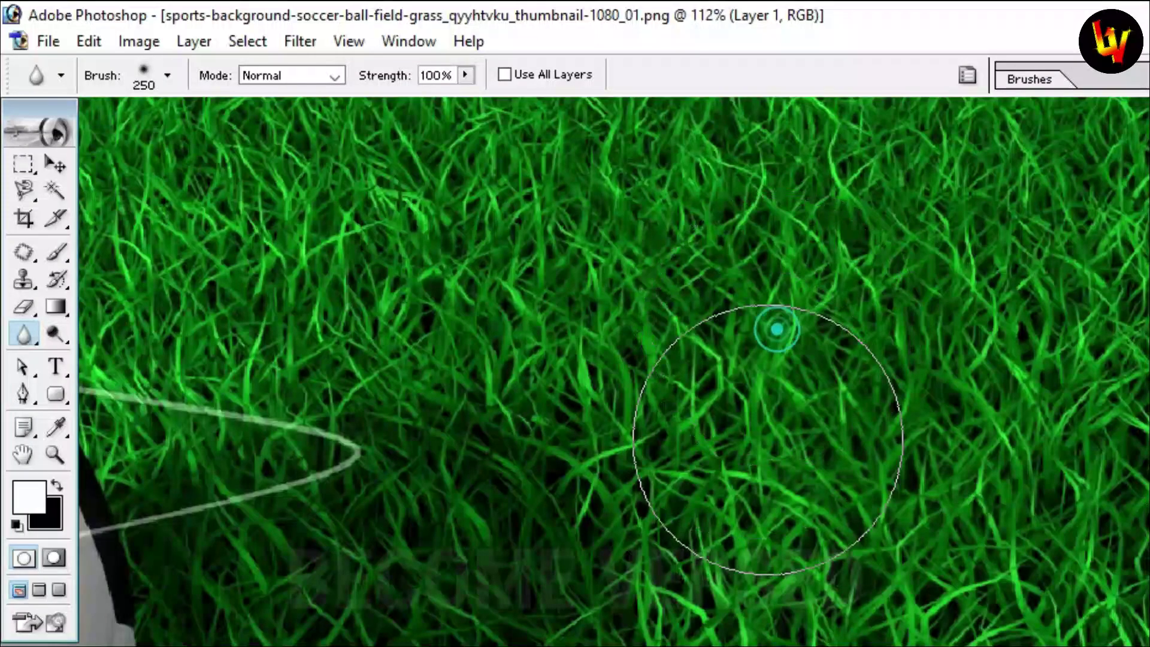
# Step: Try to blur the grass beside the ball on the empty new layer with Use All Layers off
pyautogui.moveTo(786, 377)
pyautogui.mouseDown()
pyautogui.moveTo(870, 465)
pyautogui.moveTo(825, 473)
pyautogui.mouseUp()
pyautogui.moveTo(793, 382)
pyautogui.mouseDown()
pyautogui.moveTo(783, 393)
pyautogui.moveTo(824, 497)
pyautogui.moveTo(756, 487)
pyautogui.mouseUp()
pyautogui.moveTo(829, 449)
pyautogui.mouseDown()
pyautogui.moveTo(867, 364)
pyautogui.moveTo(793, 365)
pyautogui.moveTo(827, 419)
pyautogui.mouseUp()
pyautogui.moveTo(794, 459); pyautogui.dragTo(735, 429)
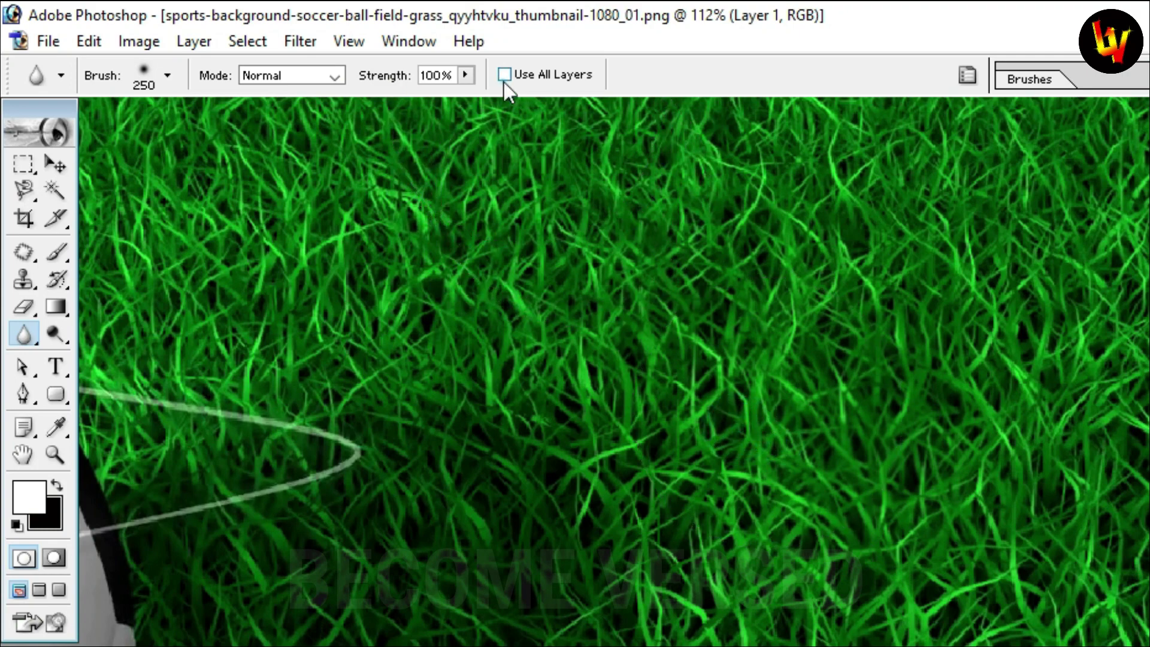
# Step: Turn on Use All Layers and blur the grass beside the ball on Layer 1
pyautogui.moveTo(863, 360)
pyautogui.mouseDown()
pyautogui.moveTo(892, 362)
pyautogui.moveTo(840, 395)
pyautogui.moveTo(745, 537)
pyautogui.moveTo(834, 351)
pyautogui.moveTo(877, 422)
pyautogui.mouseUp()
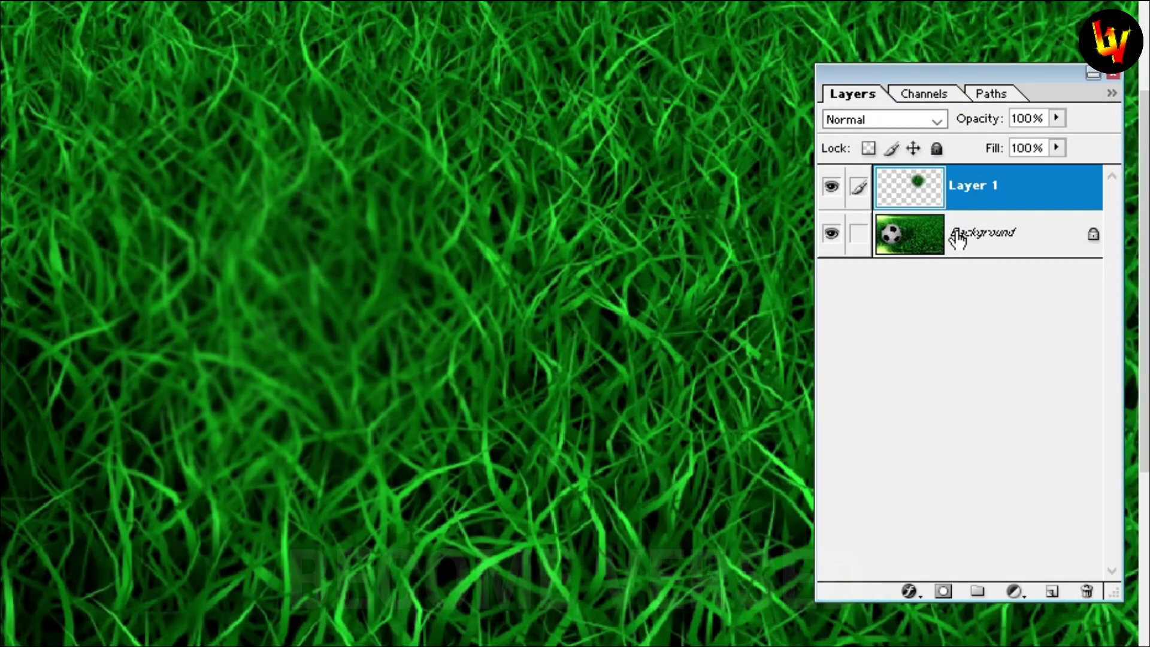
pyautogui.moveTo(235, 173)
pyautogui.mouseDown()
pyautogui.moveTo(239, 439)
pyautogui.moveTo(303, 391)
pyautogui.moveTo(77, 180)
pyautogui.moveTo(300, 168)
pyautogui.moveTo(224, 154)
pyautogui.moveTo(280, 456)
pyautogui.moveTo(334, 257)
pyautogui.moveTo(419, 437)
pyautogui.moveTo(249, 449)
pyautogui.moveTo(217, 521)
pyautogui.moveTo(282, 518)
pyautogui.mouseUp()
pyautogui.moveTo(329, 563)
pyautogui.mouseDown()
pyautogui.moveTo(356, 320)
pyautogui.moveTo(360, 336)
pyautogui.mouseUp()
pyautogui.moveTo(0, 221)
pyautogui.mouseDown()
pyautogui.moveTo(0, 356)
pyautogui.moveTo(587, 277)
pyautogui.moveTo(508, 385)
pyautogui.moveTo(345, 378)
pyautogui.mouseUp()
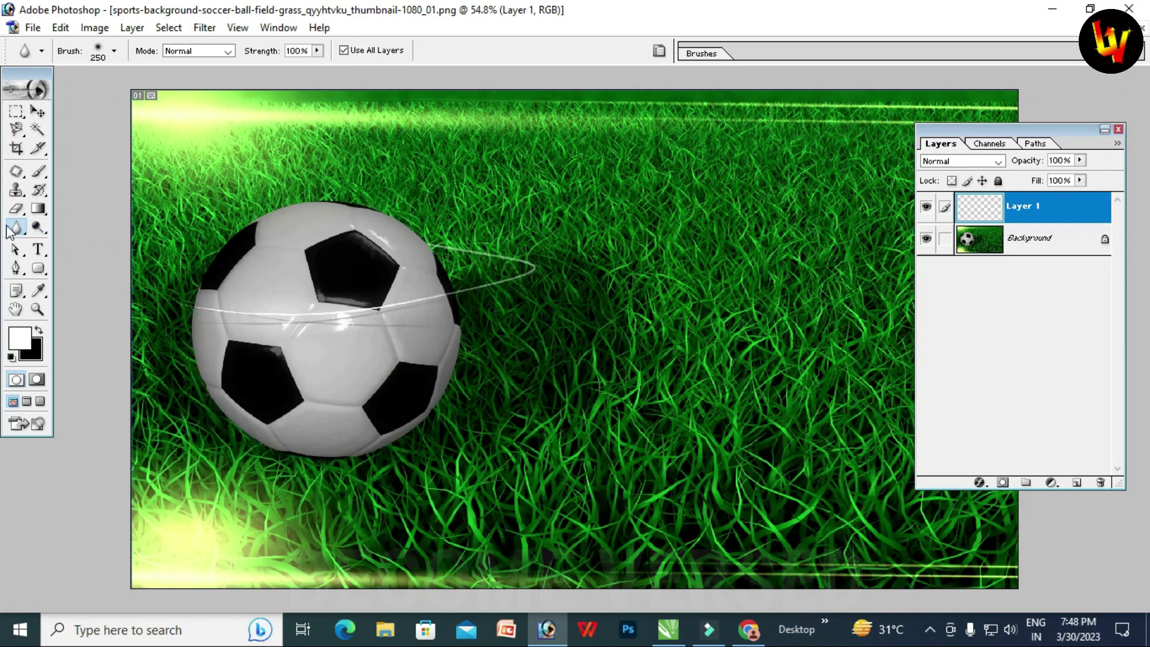
# Step: Switch from the Blur tool to the Sharpen tool
pyautogui.click(14, 229)
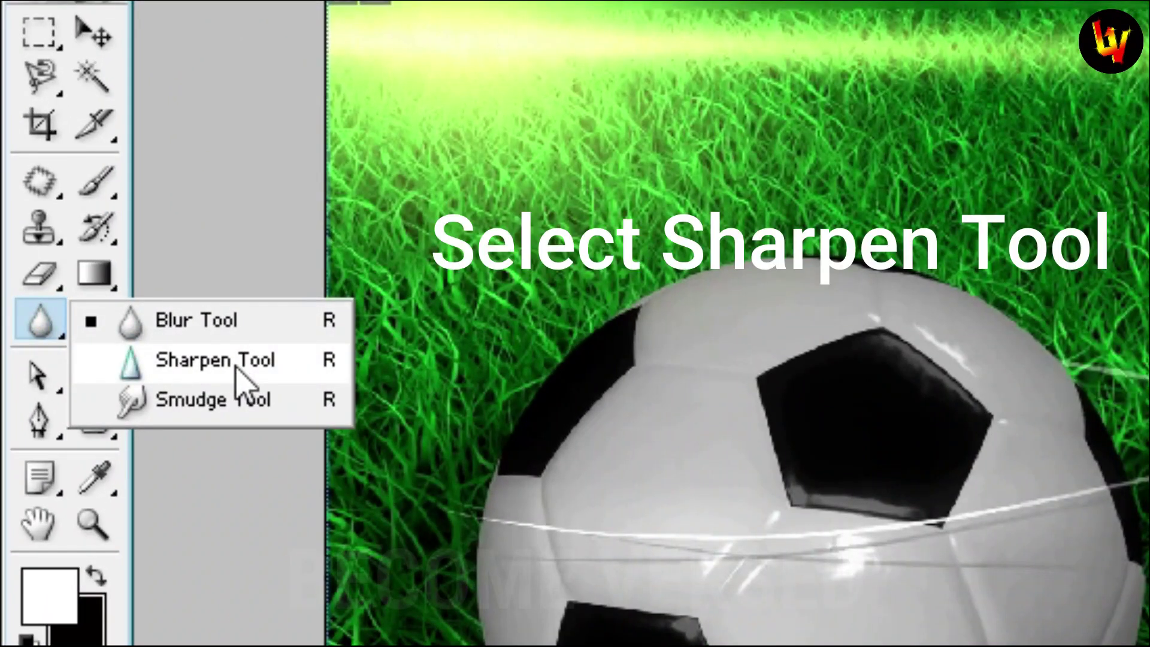
pyautogui.click(236, 367)
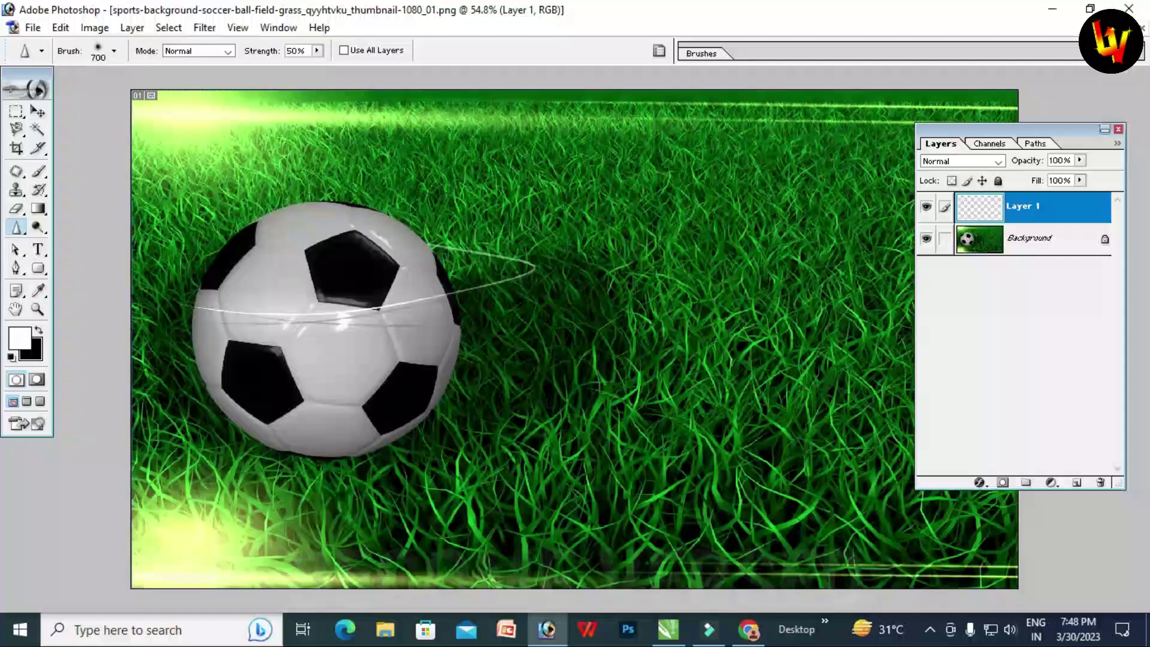
# Step: Close the soccer ball image and open the portrait photo of the red-haired woman from the Image folder
pyautogui.click(1142, 30)
pyautogui.click(587, 246)
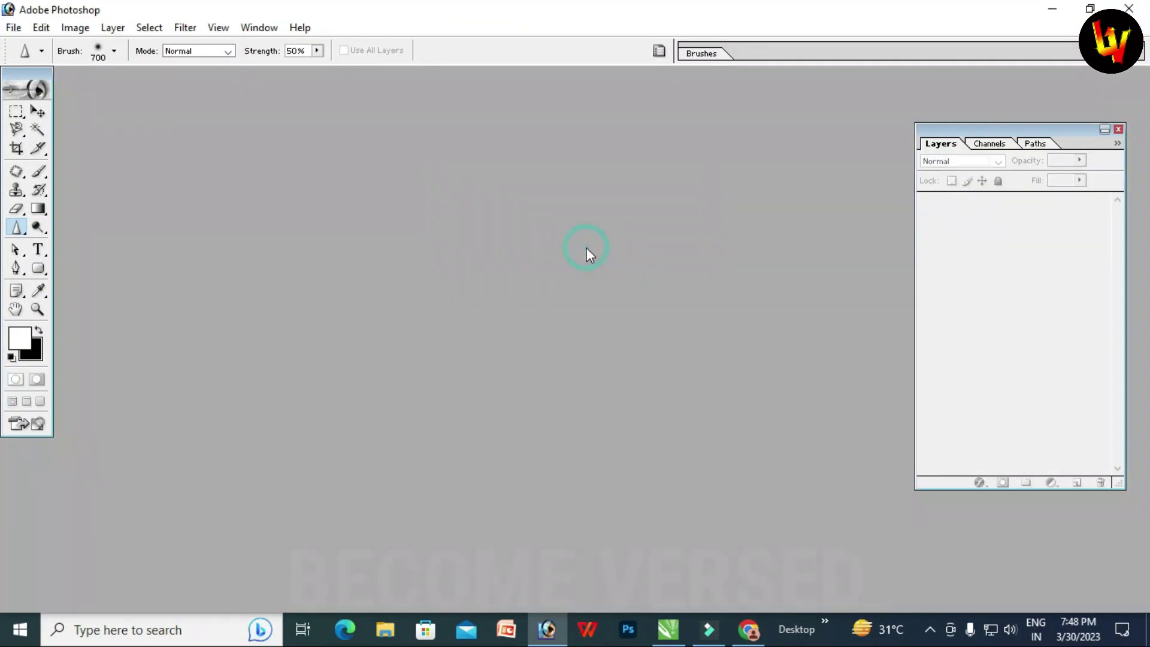
pyautogui.doubleClick(587, 247)
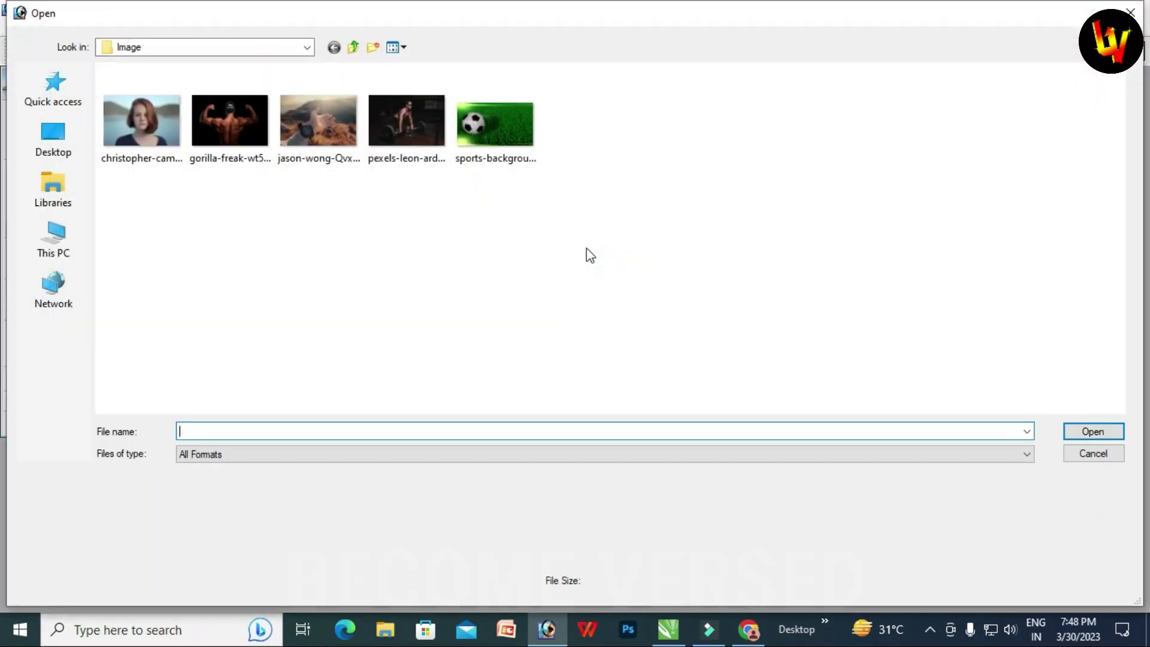
pyautogui.click(160, 129)
pyautogui.doubleClick(160, 129)
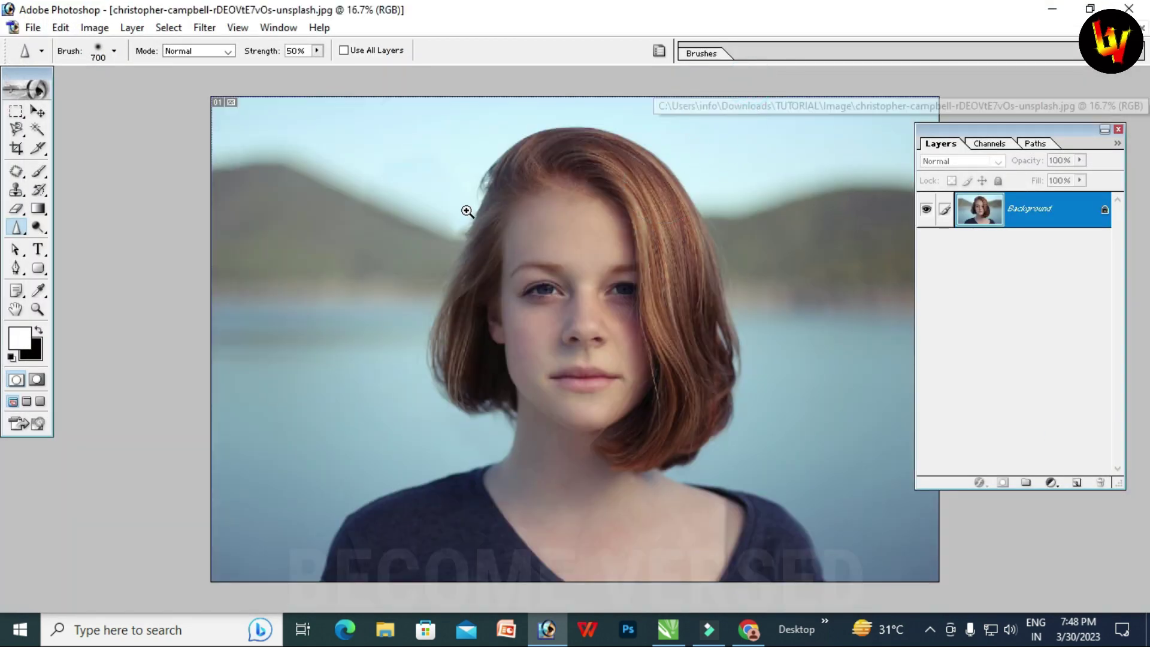
# Step: Reduce the Sharpen brush size to 150 for work on the woman's eye and duplicate the Background layer
pyautogui.moveTo(466, 210); pyautogui.dragTo(675, 354)
pyautogui.moveTo(305, 203); pyautogui.dragTo(675, 381)
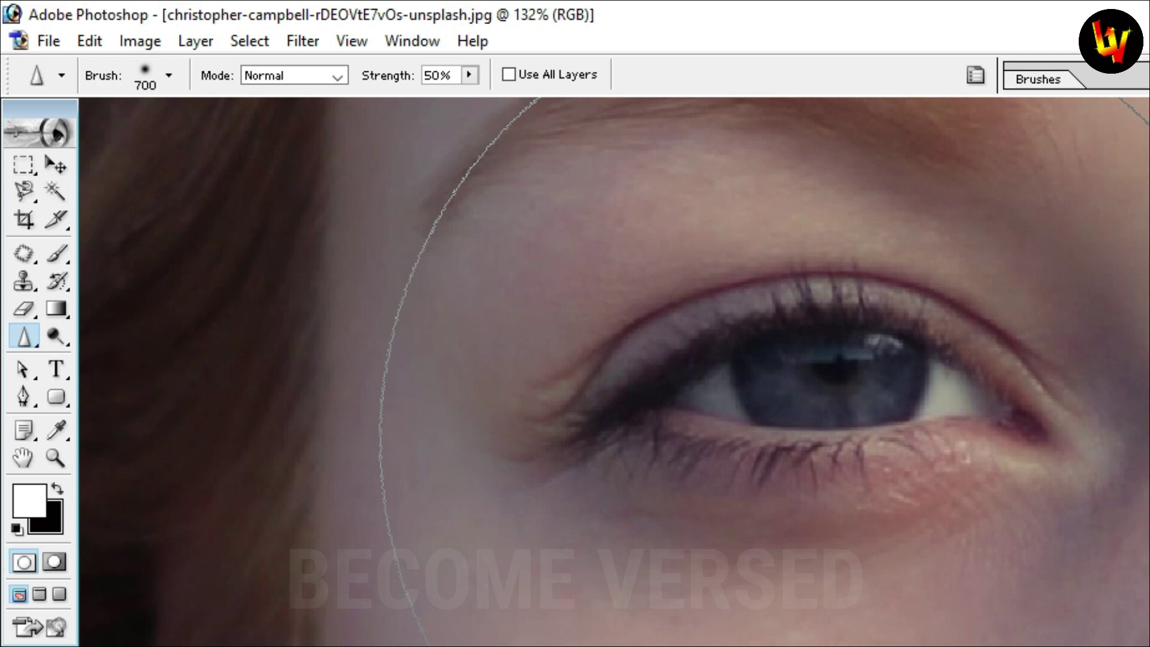
pyautogui.press('[')
pyautogui.press('[')
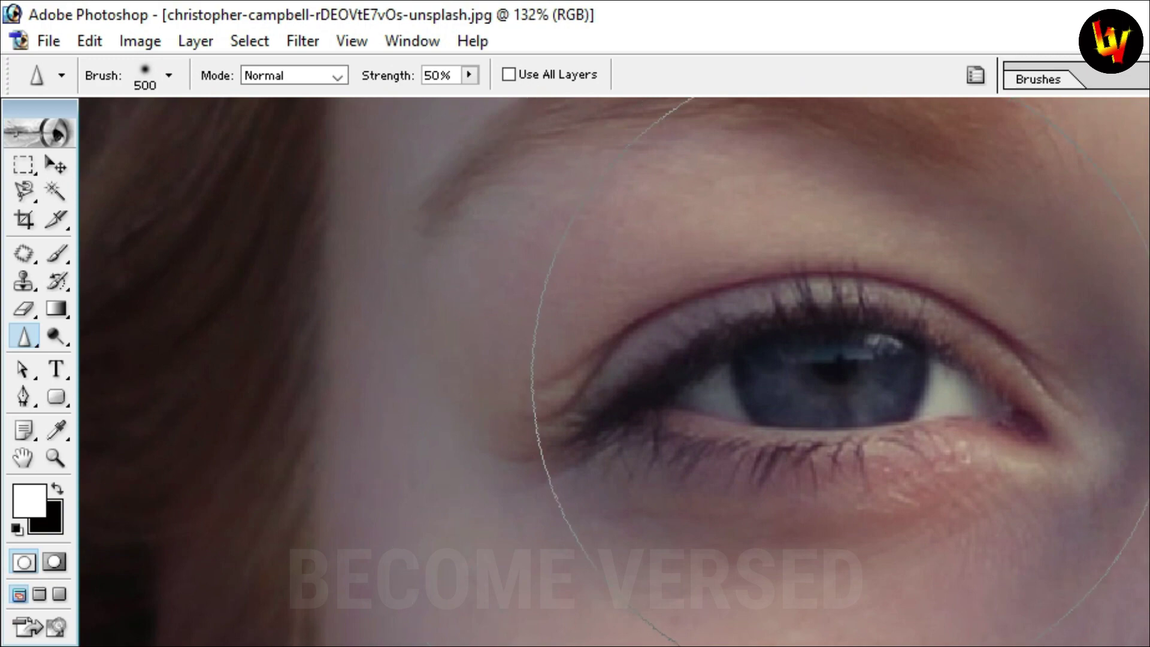
pyautogui.press('[')
pyautogui.press('[')
pyautogui.press('[')
pyautogui.press('[')
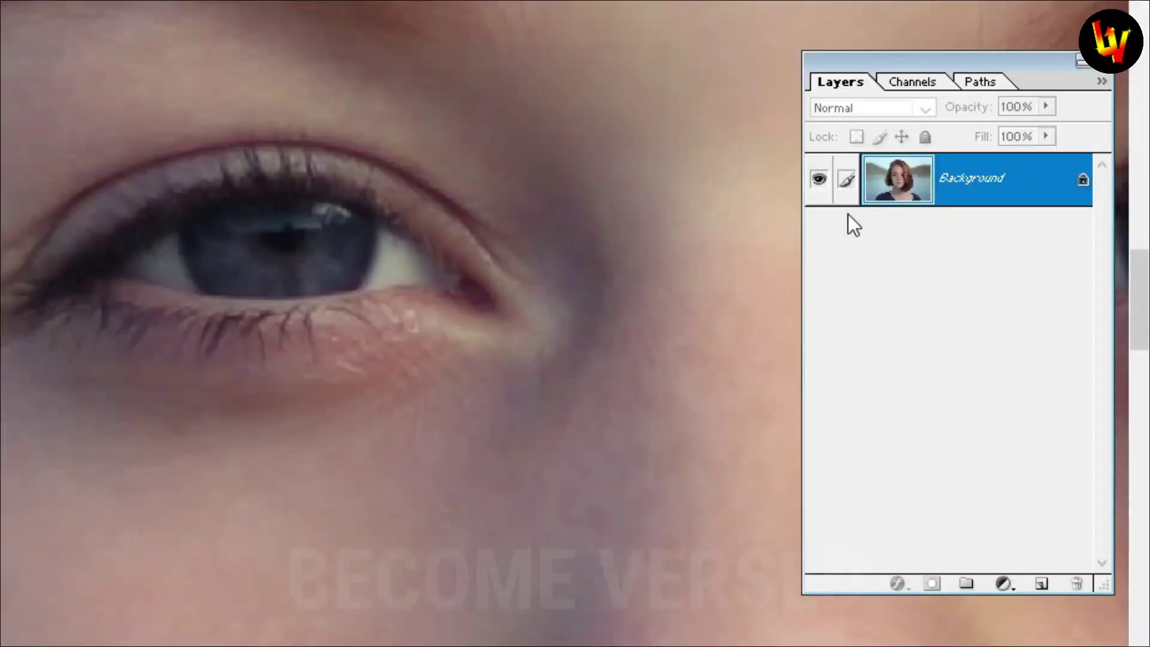
pyautogui.moveTo(958, 178); pyautogui.dragTo(1040, 590)
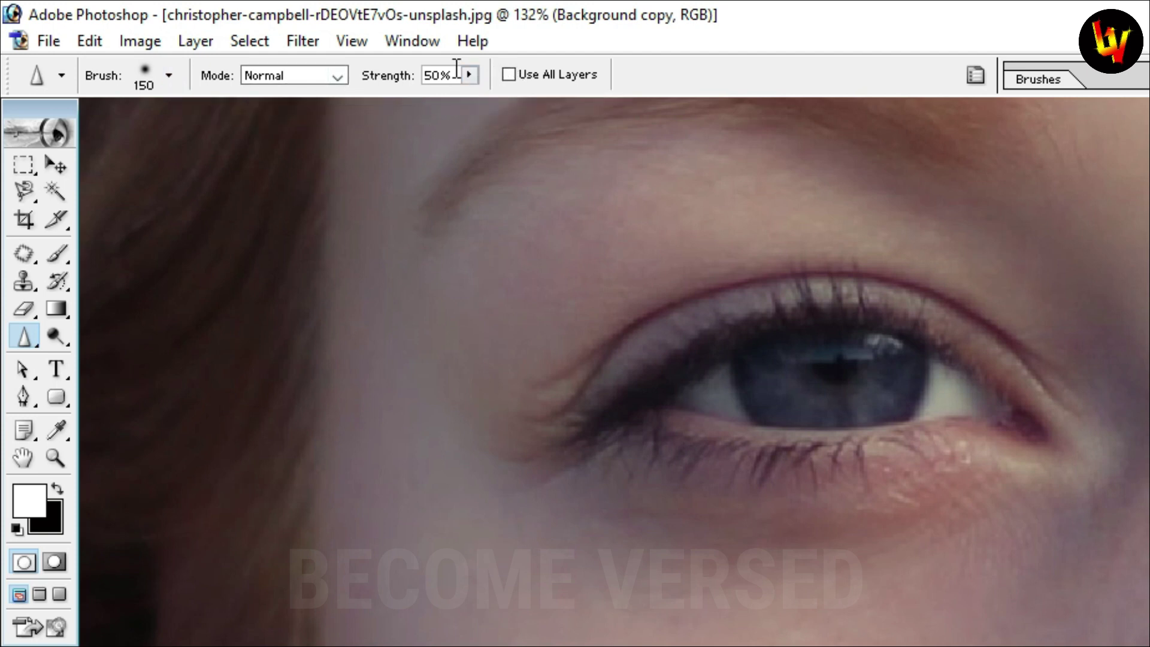
# Step: Set the Sharpen tool's strength to 100% and sharpen across the eye on the Background copy layer
pyautogui.click(476, 76)
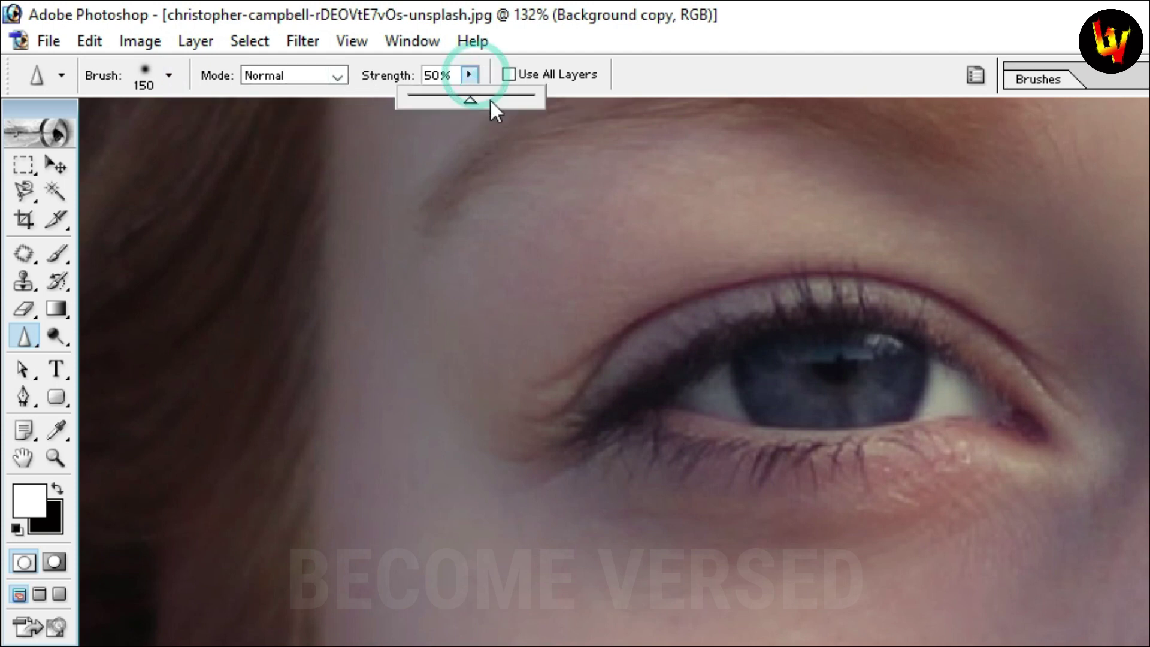
pyautogui.moveTo(490, 101); pyautogui.dragTo(541, 96)
pyautogui.moveTo(624, 370)
pyautogui.mouseDown()
pyautogui.moveTo(805, 369)
pyautogui.moveTo(934, 395)
pyautogui.moveTo(660, 414)
pyautogui.moveTo(796, 346)
pyautogui.moveTo(1022, 359)
pyautogui.mouseUp()
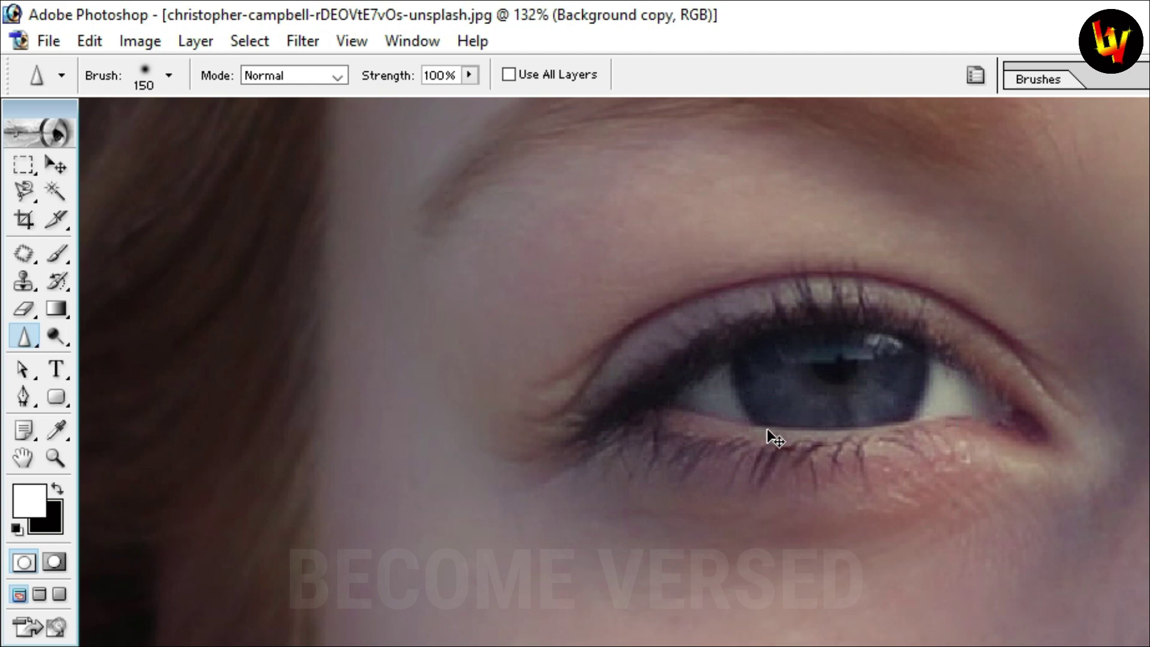
# Step: Hide and show the Background copy layer to compare the eye with the original
pyautogui.keyDown('ctrl'); pyautogui.click(762, 398); pyautogui.keyUp('ctrl')
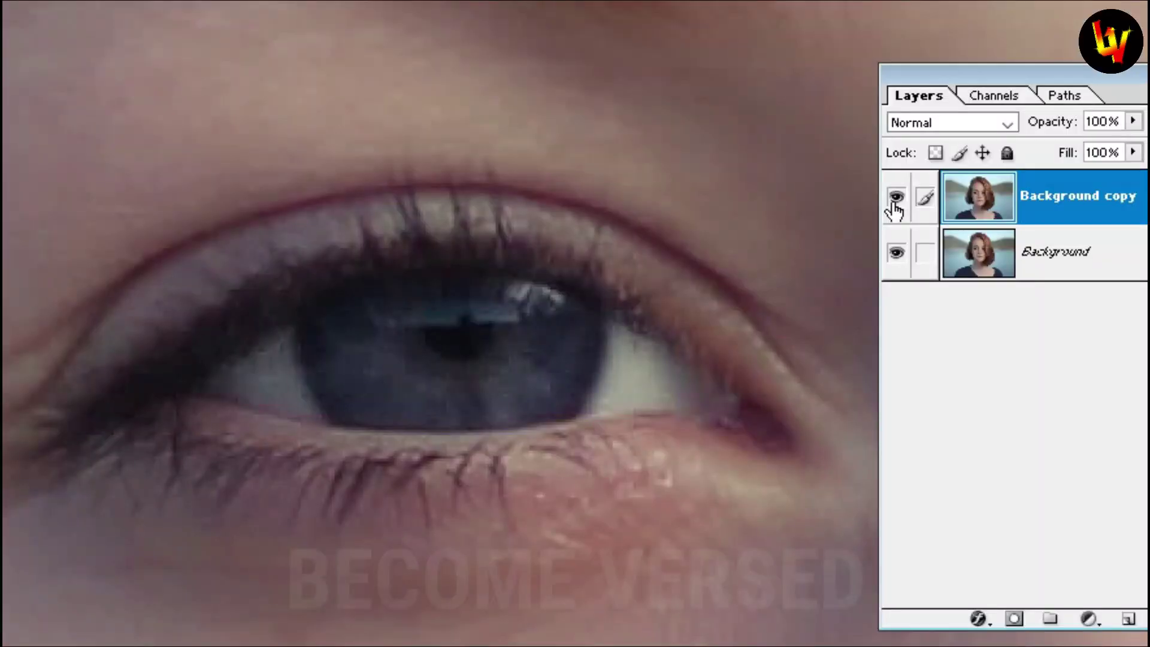
pyautogui.click(894, 199)
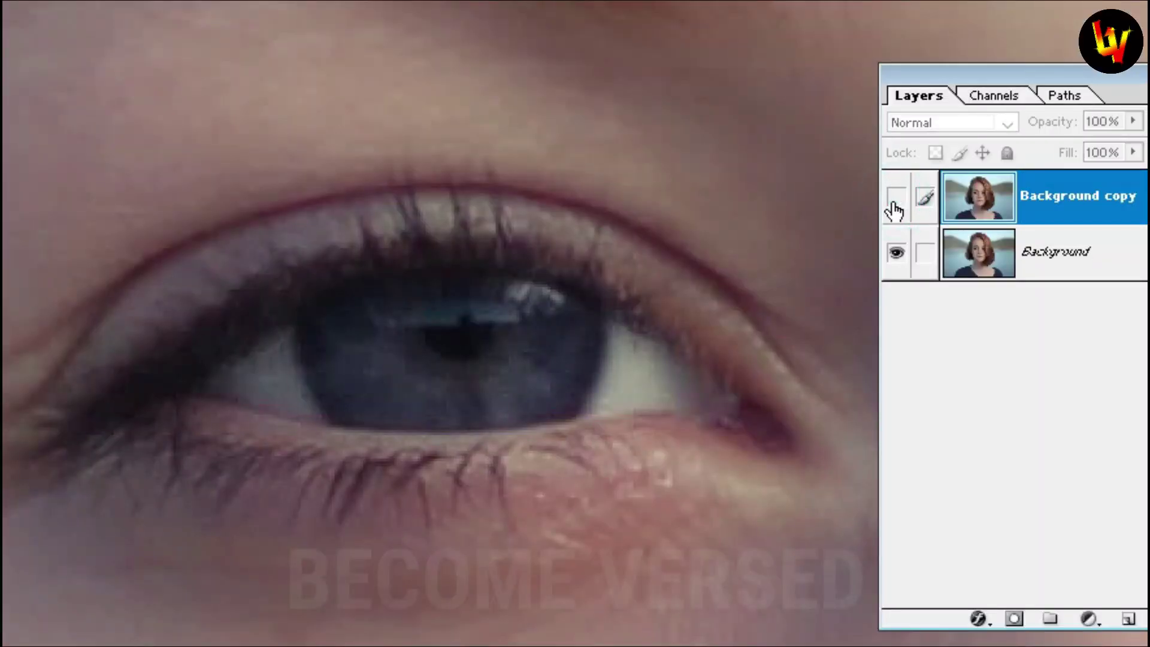
pyautogui.click(894, 199)
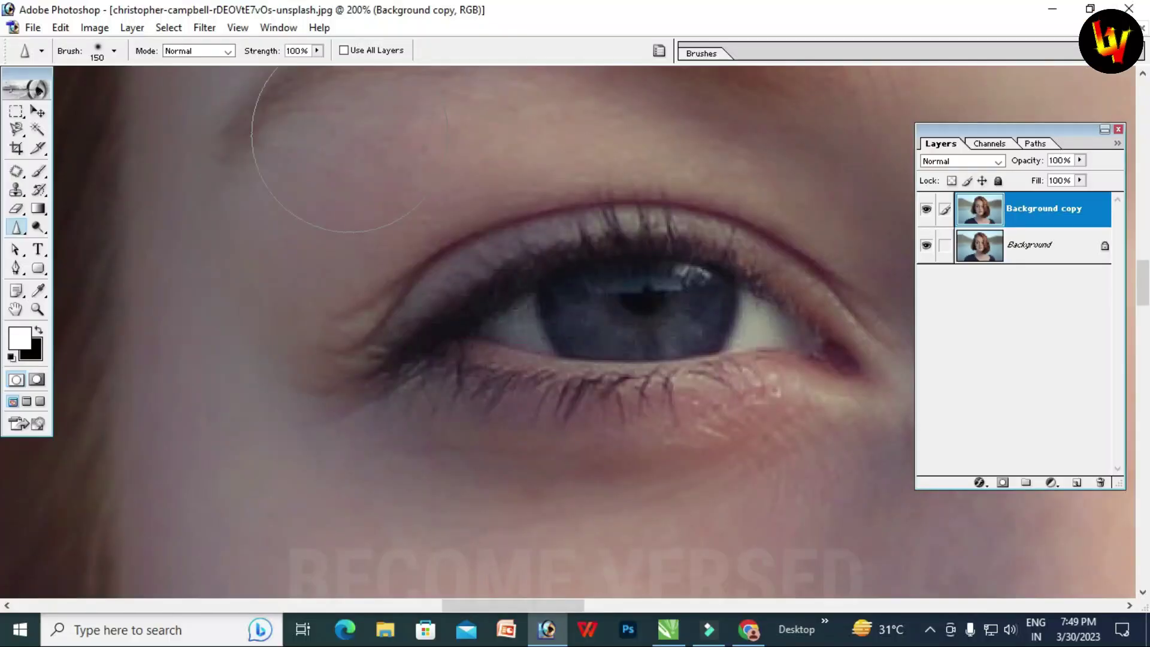
# Step: Lower the Sharpen tool's strength to 43% and sharpen the iris and lashes on the Background copy layer
pyautogui.click(317, 51)
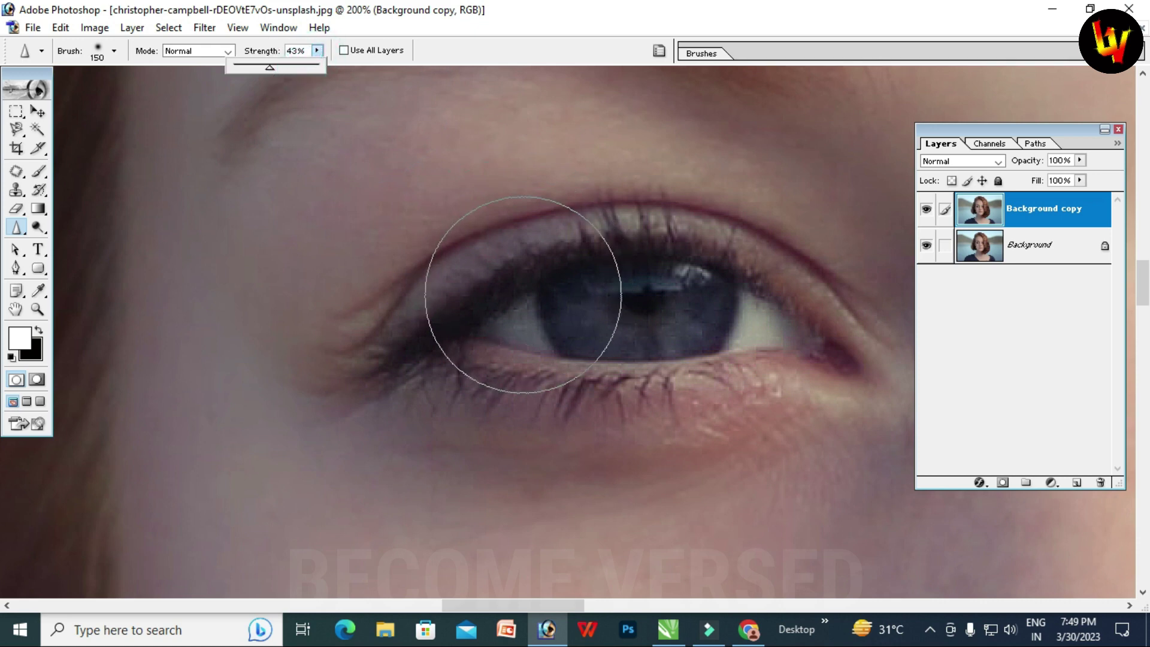
pyautogui.click(765, 293)
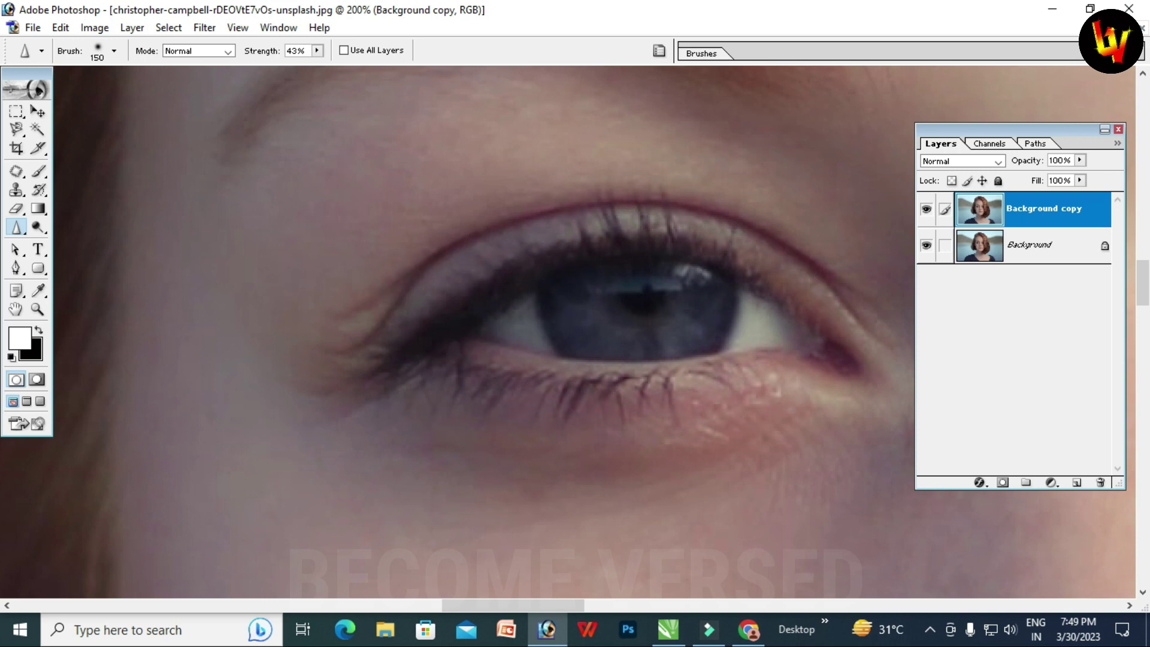
pyautogui.moveTo(535, 340)
pyautogui.mouseDown()
pyautogui.moveTo(600, 331)
pyautogui.moveTo(687, 277)
pyautogui.moveTo(644, 315)
pyautogui.mouseUp()
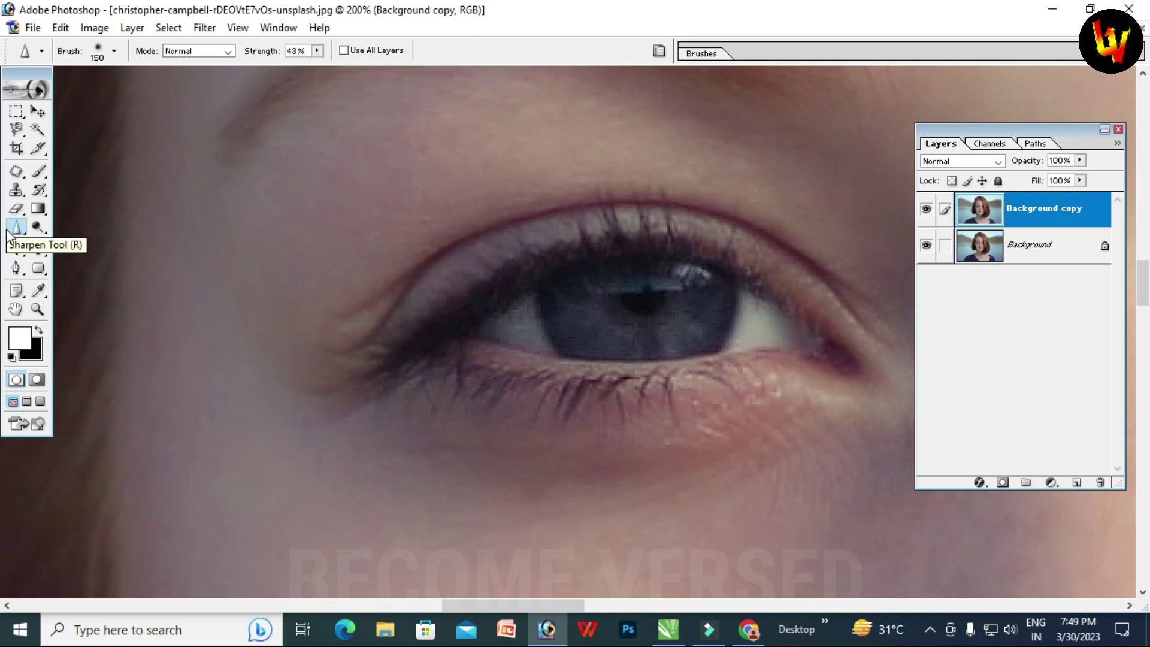
# Step: Try the Sharpen tool in Darken mode on the outer part of the eye and undo the stroke
pyautogui.moveTo(16, 228); pyautogui.dragTo(51, 239)
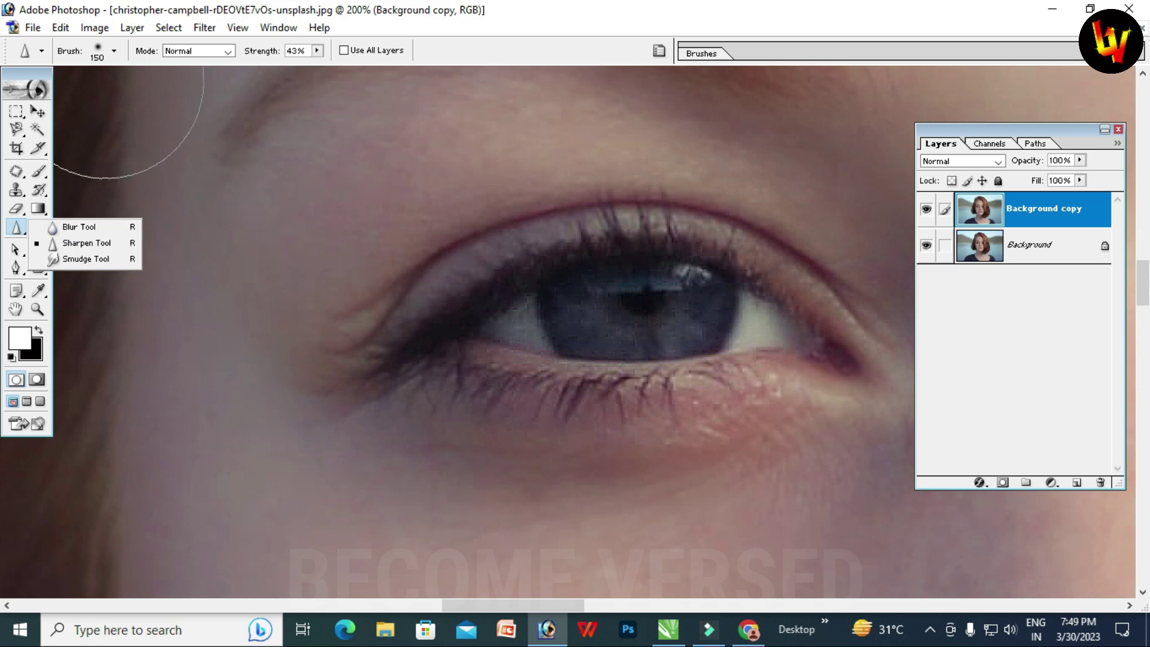
pyautogui.click(167, 53)
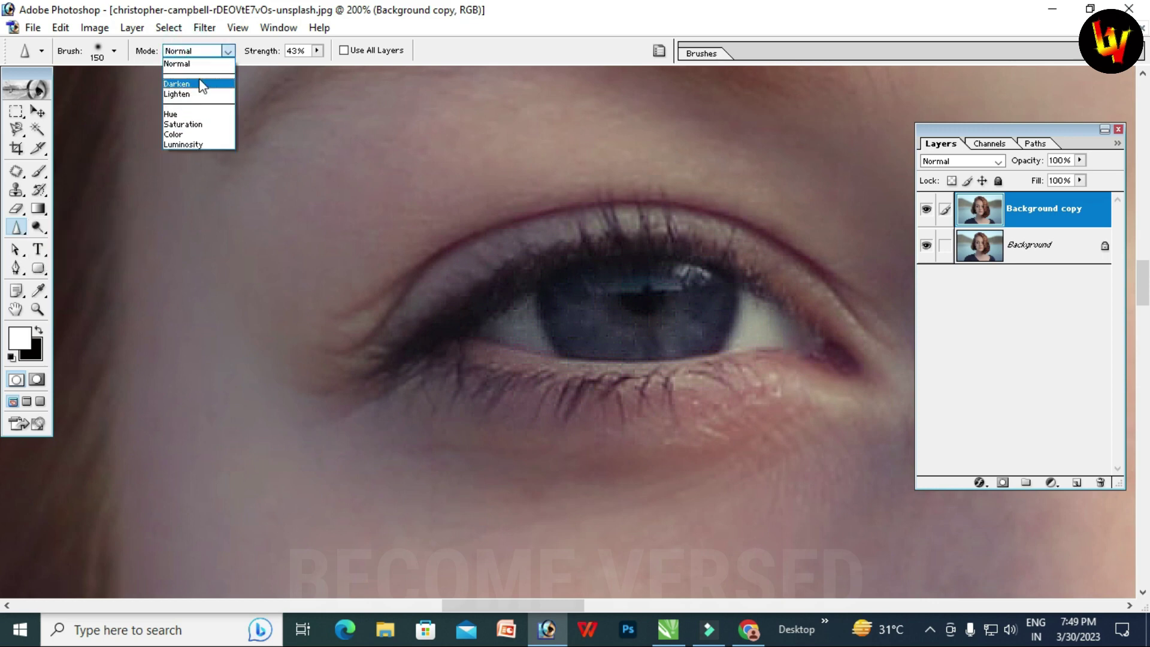
pyautogui.click(200, 84)
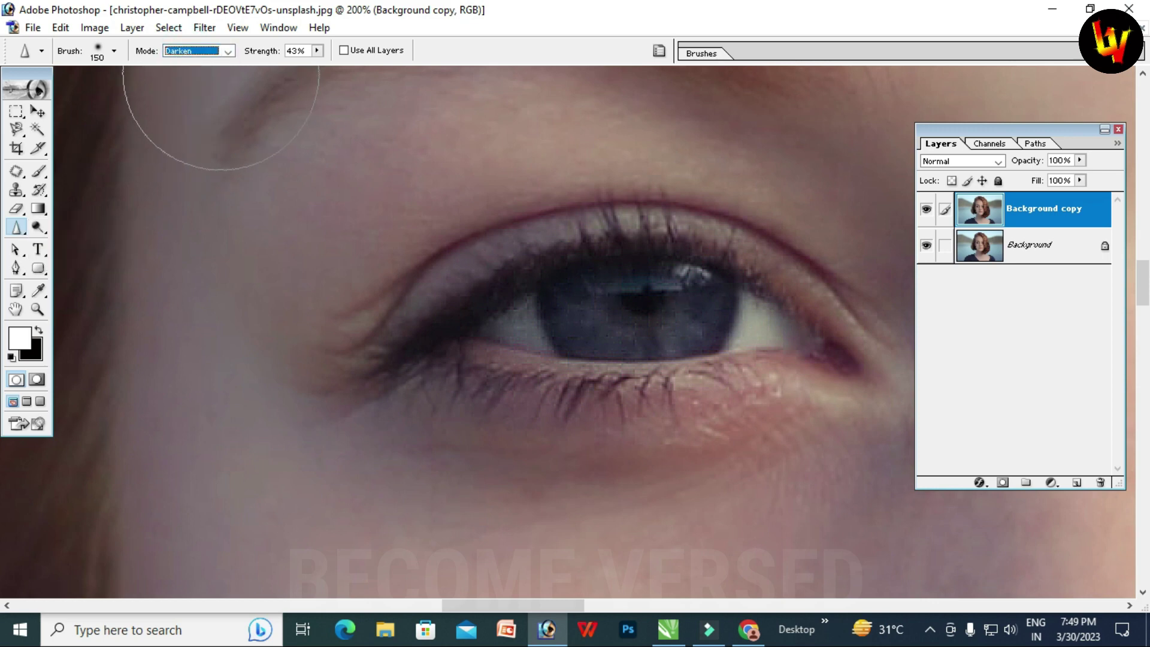
pyautogui.click(227, 52)
pyautogui.click(203, 82)
pyautogui.moveTo(482, 326)
pyautogui.mouseDown()
pyautogui.moveTo(701, 307)
pyautogui.moveTo(476, 348)
pyautogui.moveTo(536, 352)
pyautogui.mouseUp()
pyautogui.hotkey('ctrl', 'z')
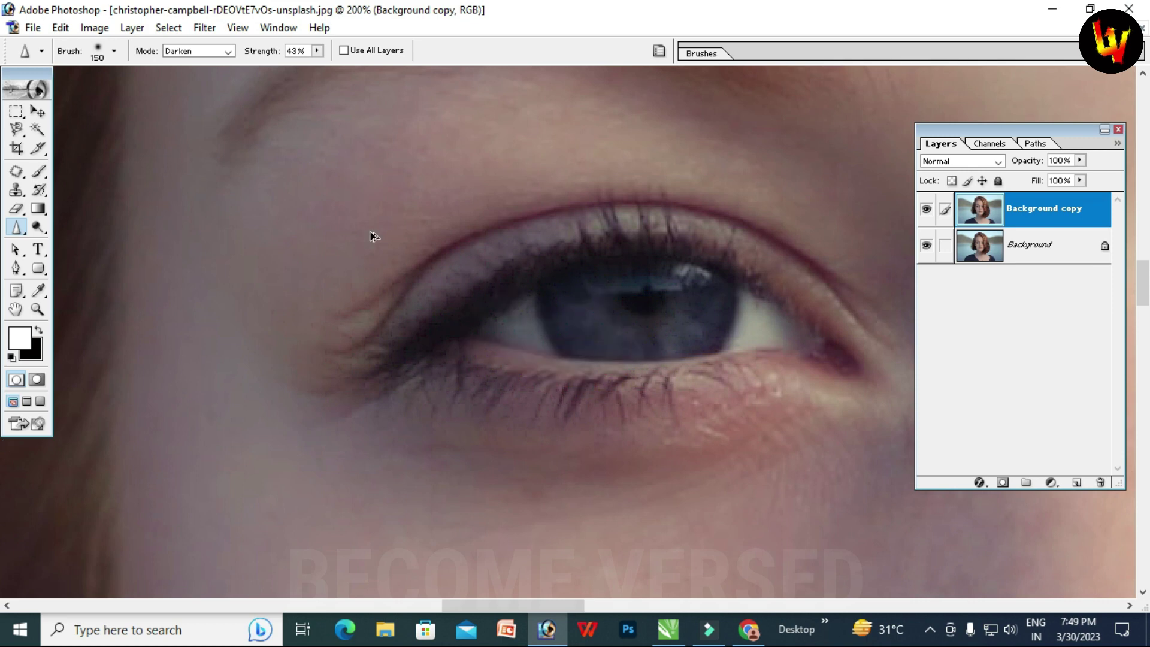
# Step: Set the Sharpen tool's mode to Color and sharpen across the iris on the Background copy layer
pyautogui.click(213, 53)
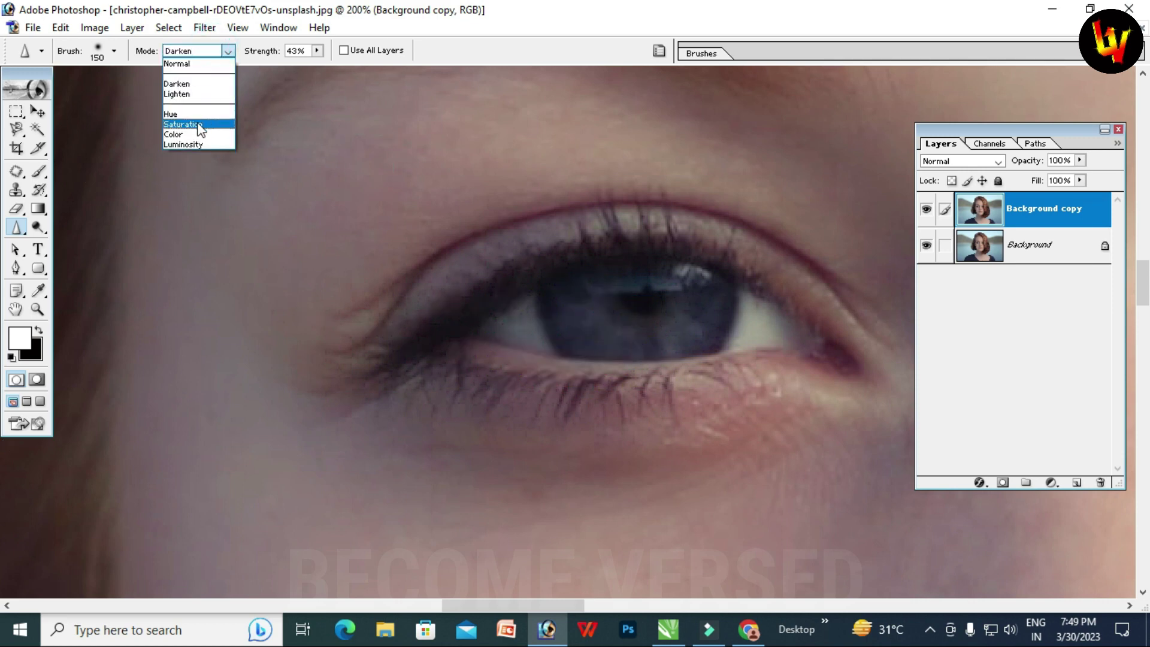
pyautogui.click(180, 134)
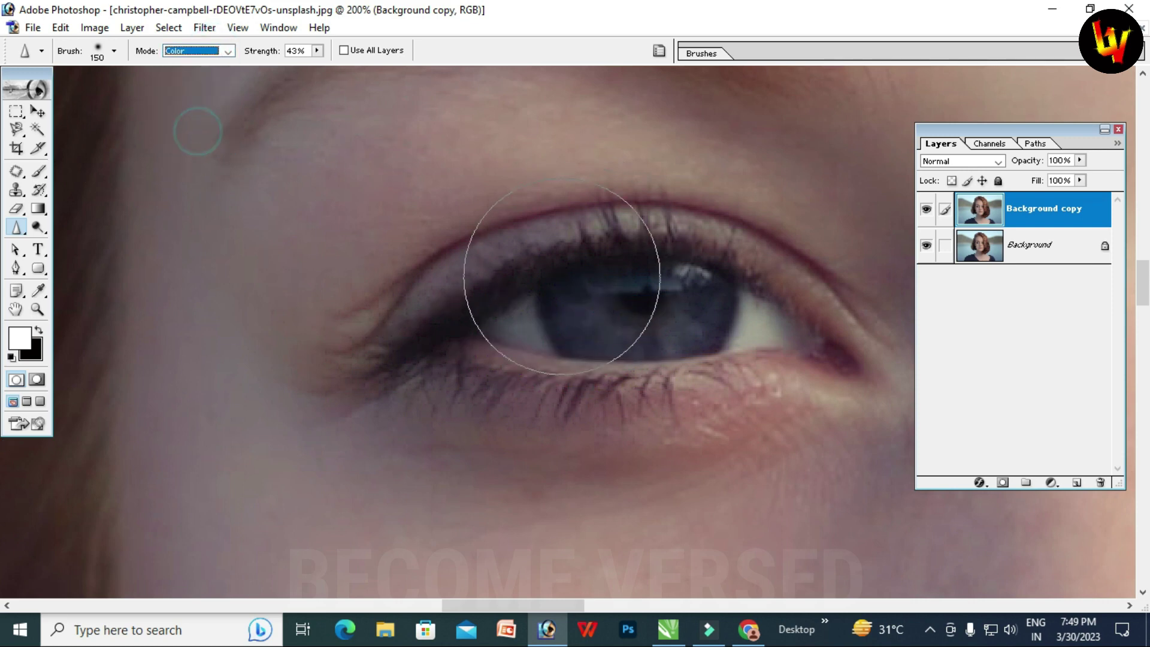
pyautogui.moveTo(531, 300); pyautogui.dragTo(719, 318)
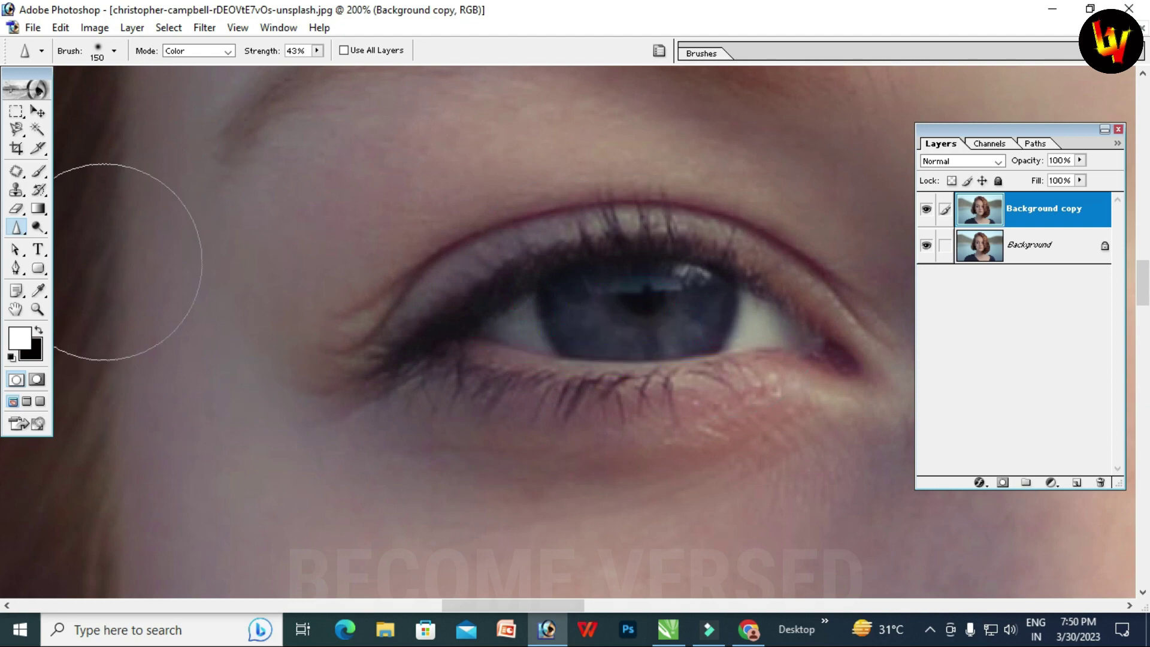
# Step: Switch to the Smudge tool at 50% strength and reshape the woman's nose and both corners of her mouth
pyautogui.rightClick(12, 225)
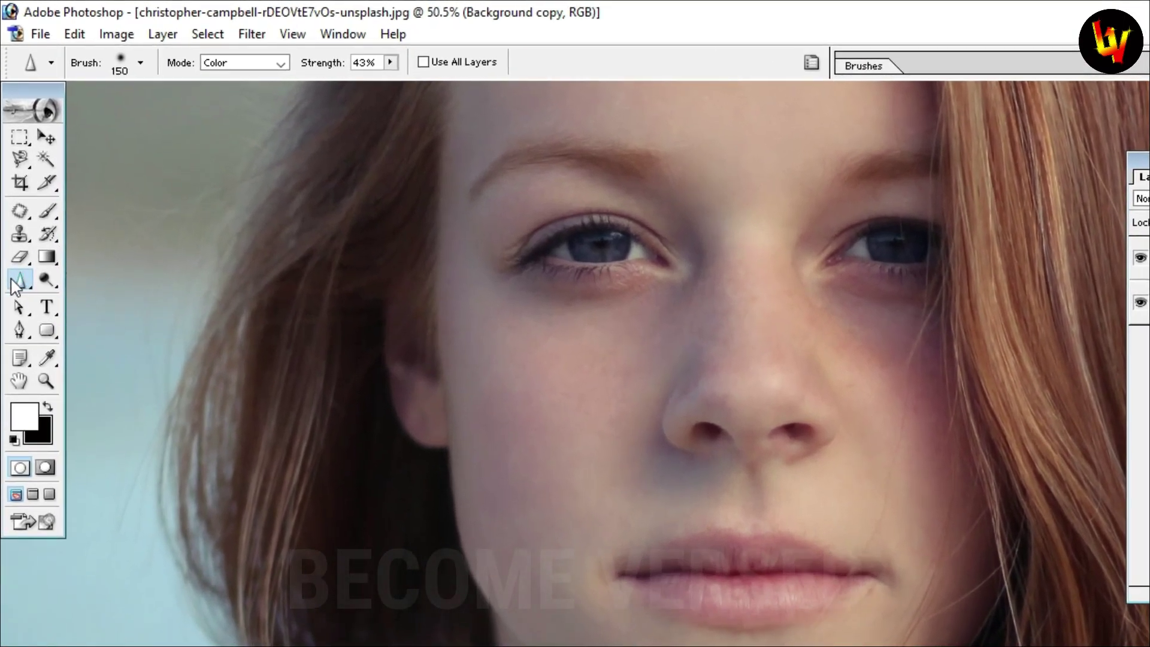
pyautogui.rightClick(19, 261)
pyautogui.click(105, 319)
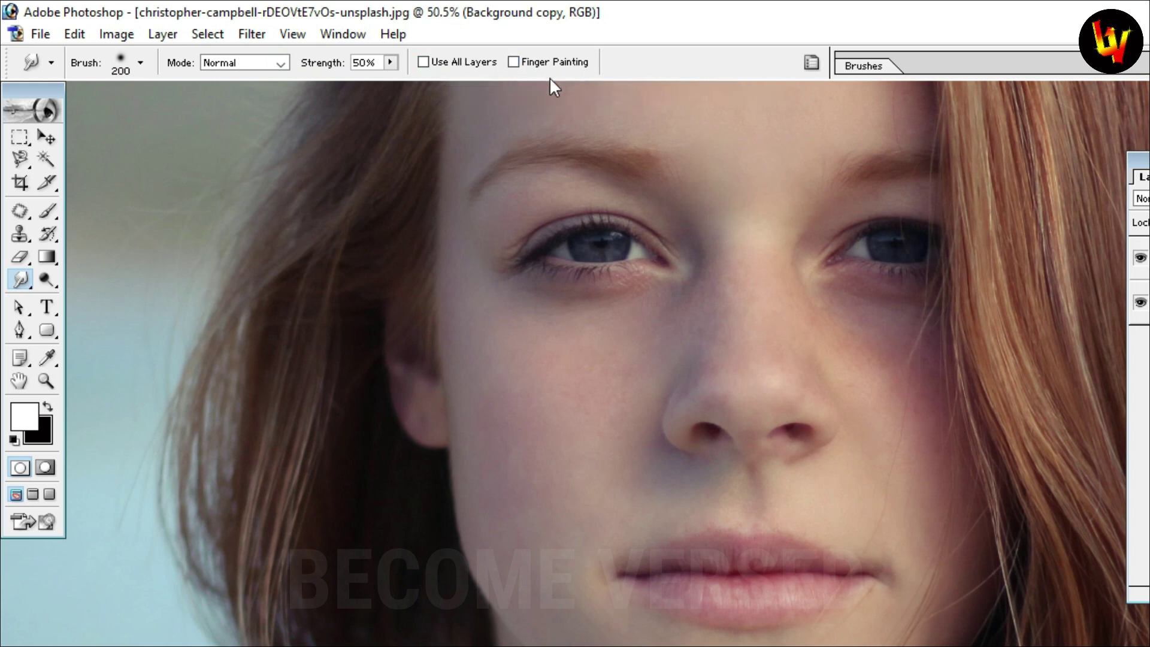
pyautogui.moveTo(708, 455)
pyautogui.mouseDown()
pyautogui.moveTo(752, 385)
pyautogui.moveTo(757, 346)
pyautogui.moveTo(754, 440)
pyautogui.mouseUp()
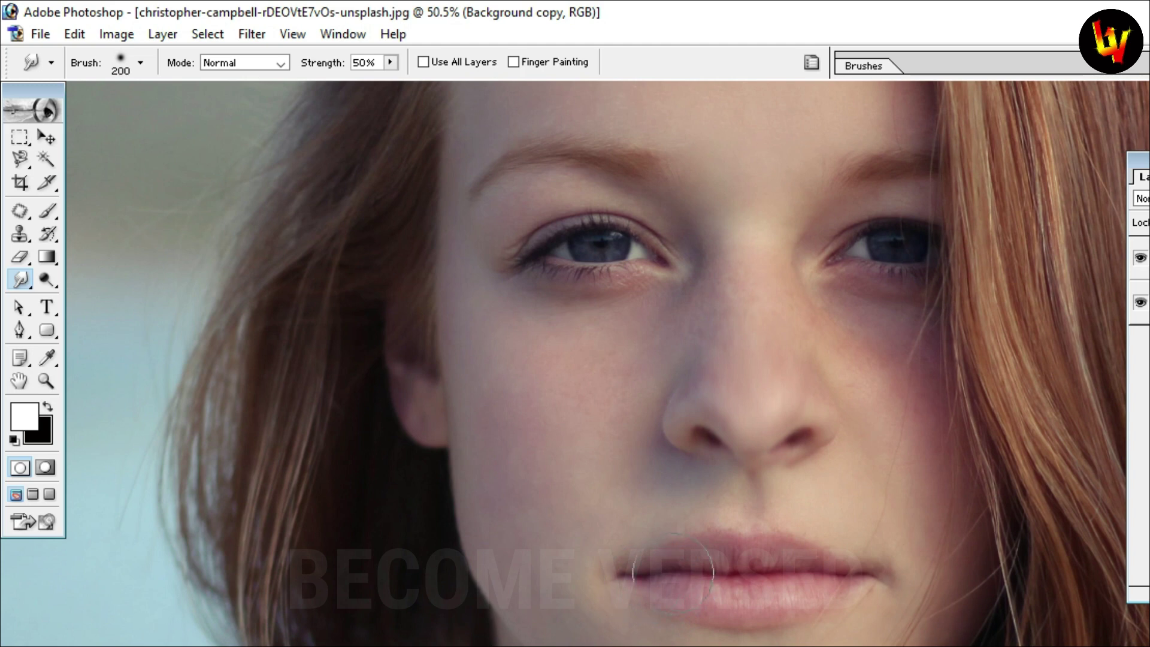
pyautogui.moveTo(747, 571); pyautogui.dragTo(737, 450)
pyautogui.moveTo(637, 463); pyautogui.dragTo(603, 461)
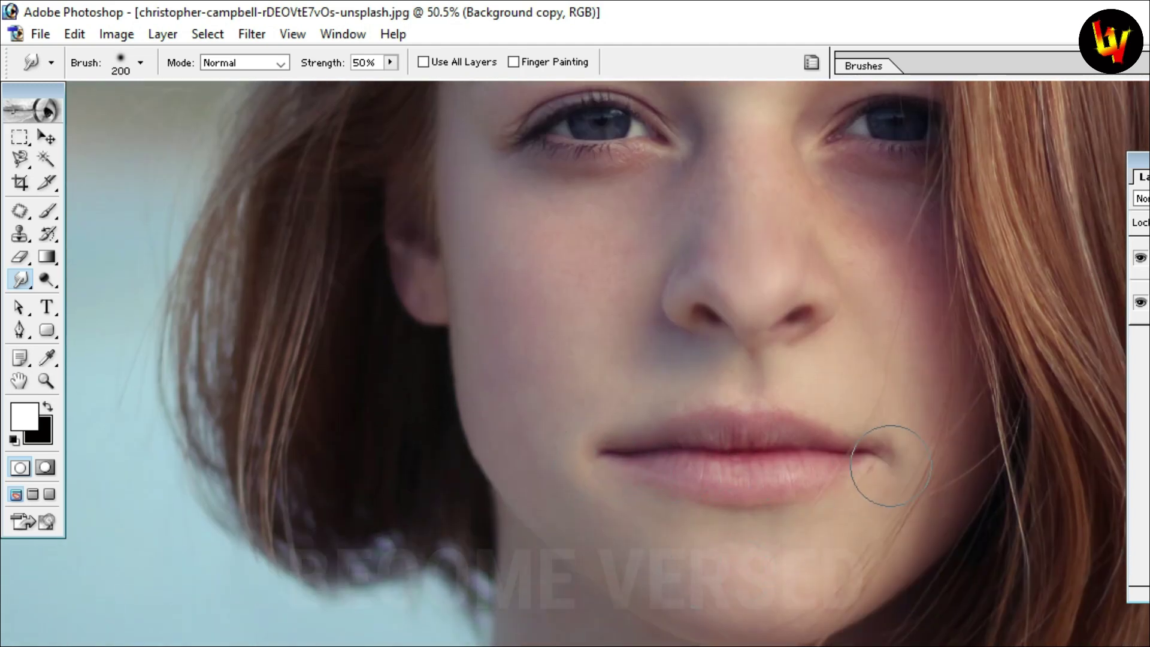
pyautogui.moveTo(877, 455); pyautogui.dragTo(894, 461)
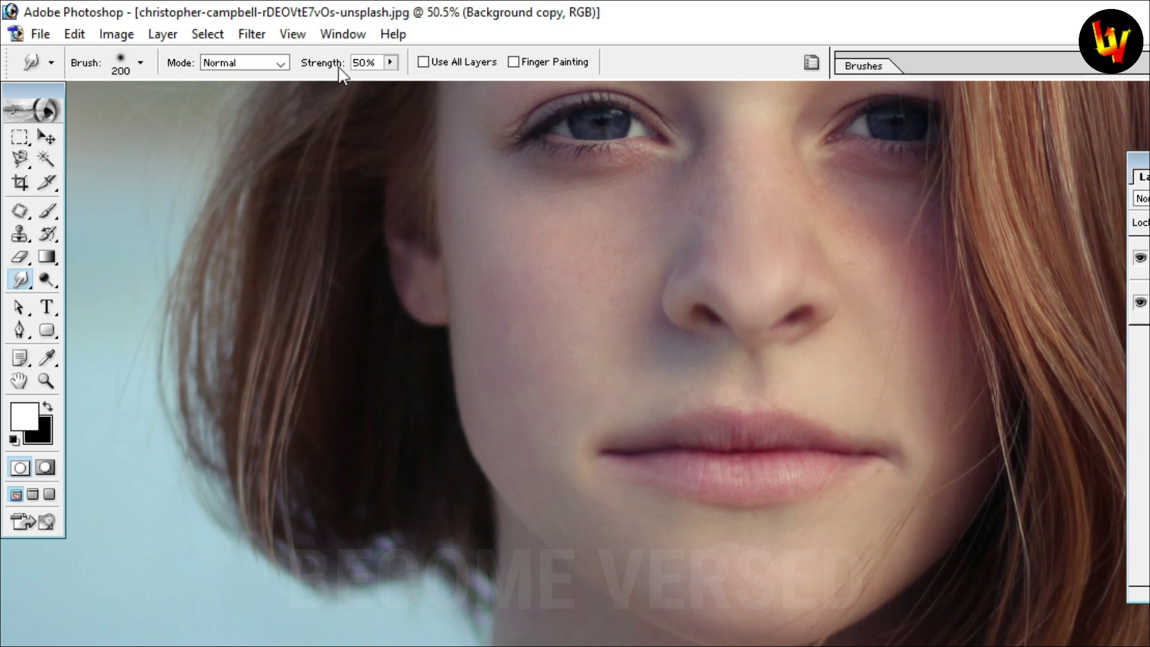
# Step: Try the Smudge tool at 100% strength on the mouth corner and the nose, undoing each stroke
pyautogui.click(391, 62)
pyautogui.moveTo(391, 85); pyautogui.dragTo(445, 87)
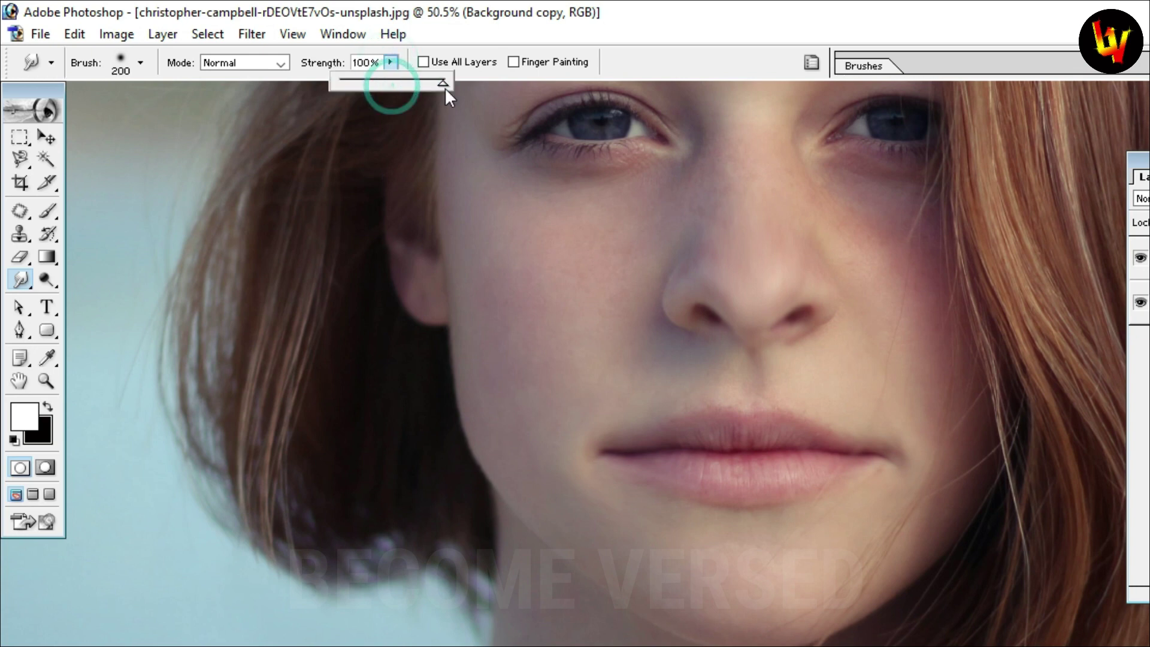
pyautogui.moveTo(637, 462); pyautogui.dragTo(575, 453)
pyautogui.hotkey('ctrl', 'z')
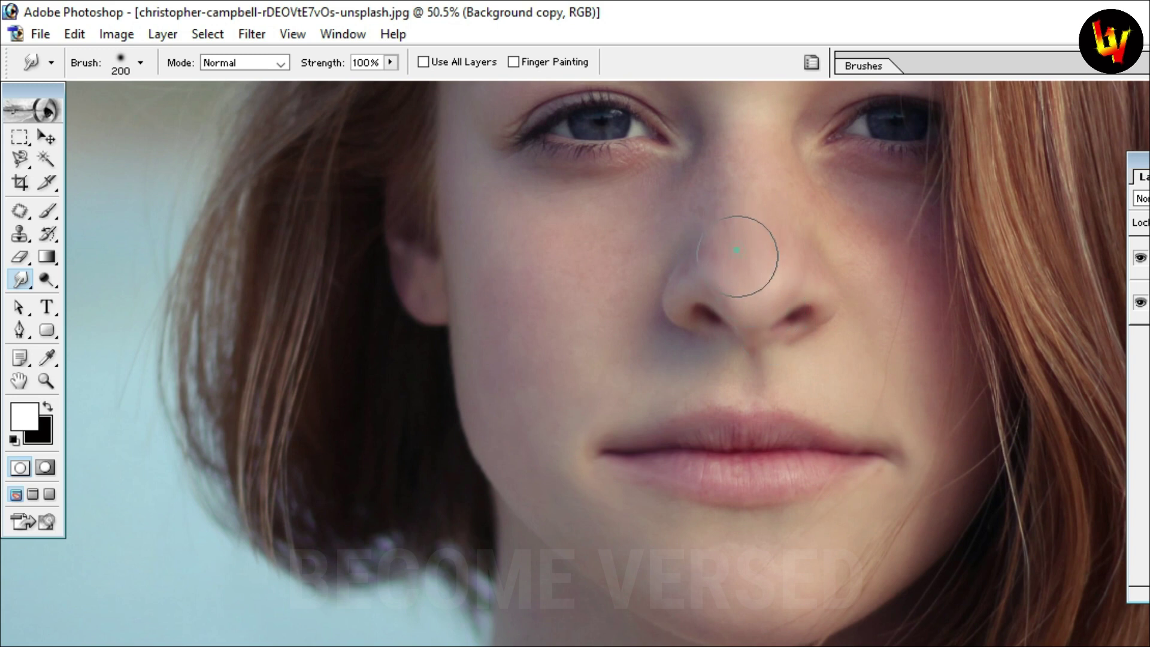
pyautogui.moveTo(738, 256); pyautogui.dragTo(743, 360)
pyautogui.hotkey('ctrl', 'z')
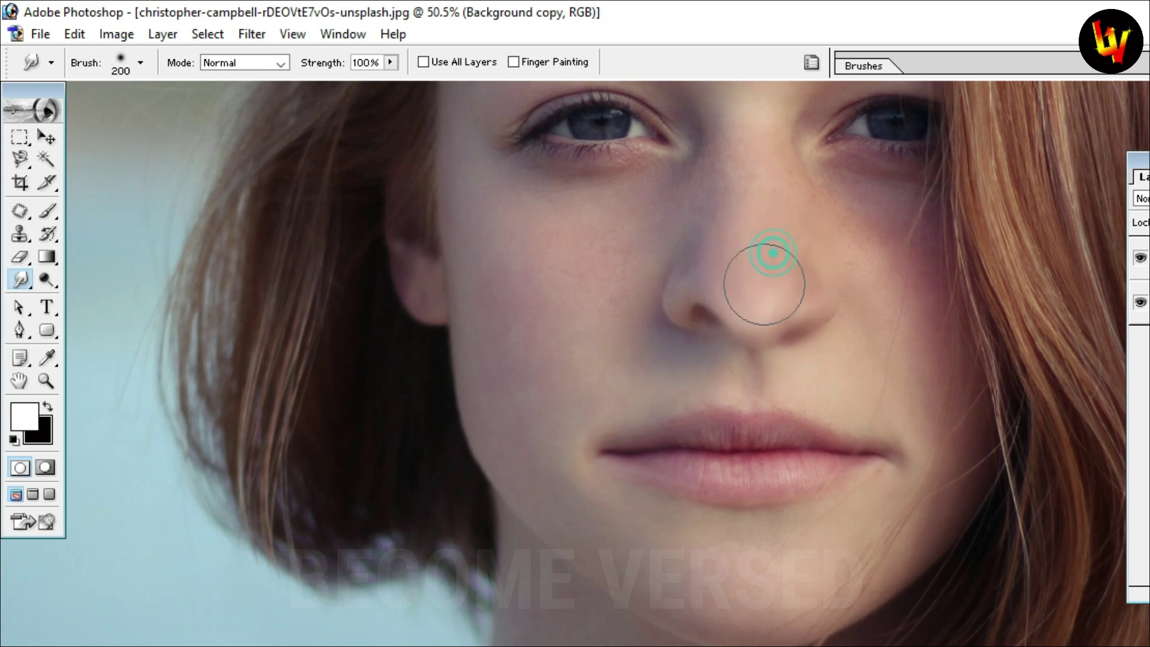
# Step: Lower the Smudge tool's strength to 43%
pyautogui.click(389, 62)
pyautogui.moveTo(359, 79); pyautogui.dragTo(332, 85)
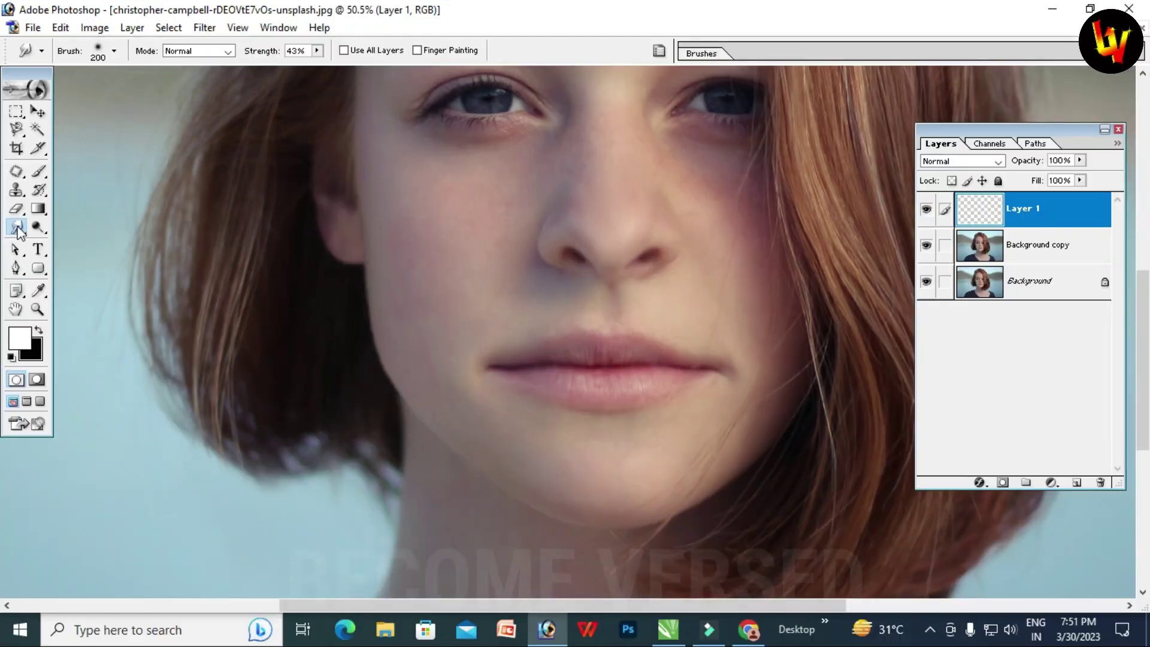
pyautogui.click(18, 230)
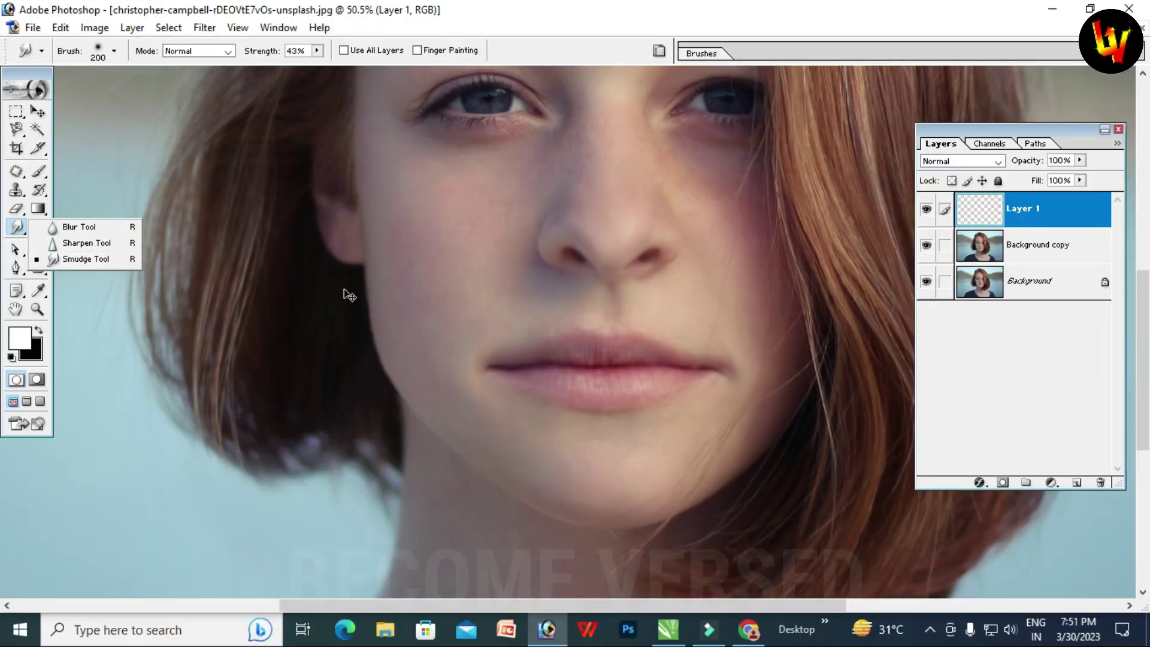
# Step: Fit the portrait in view and create a new white 1080 × 1080 pixel RGB document at 72 pixels/inch
pyautogui.hotkey('ctrl', '0')
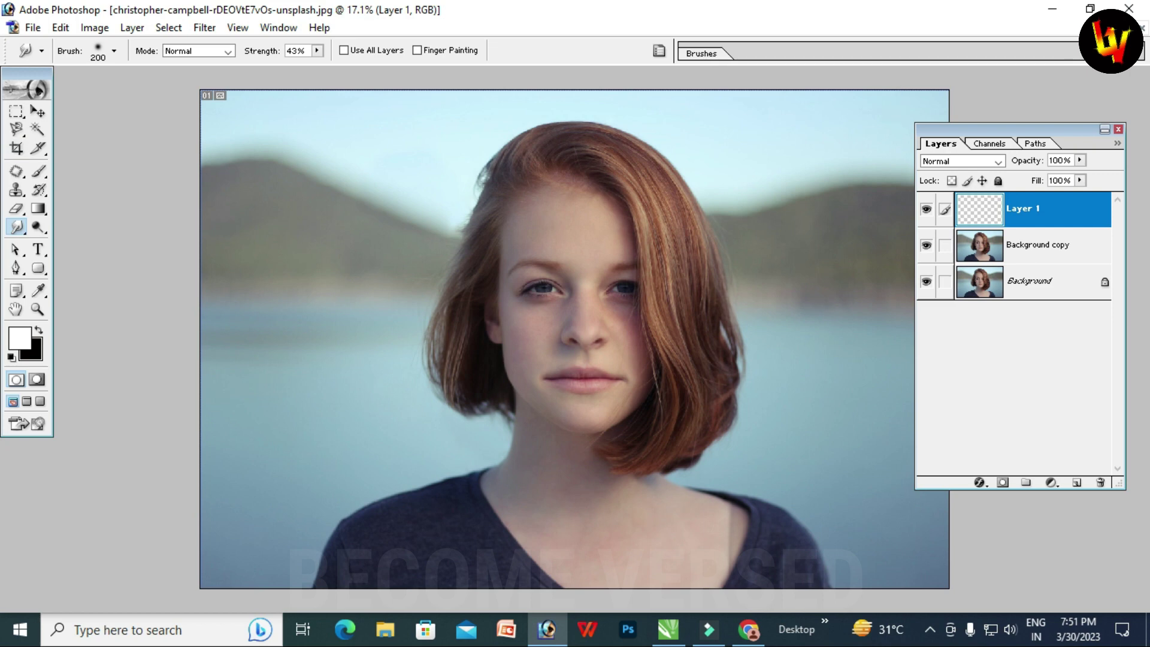
pyautogui.click(1126, 28)
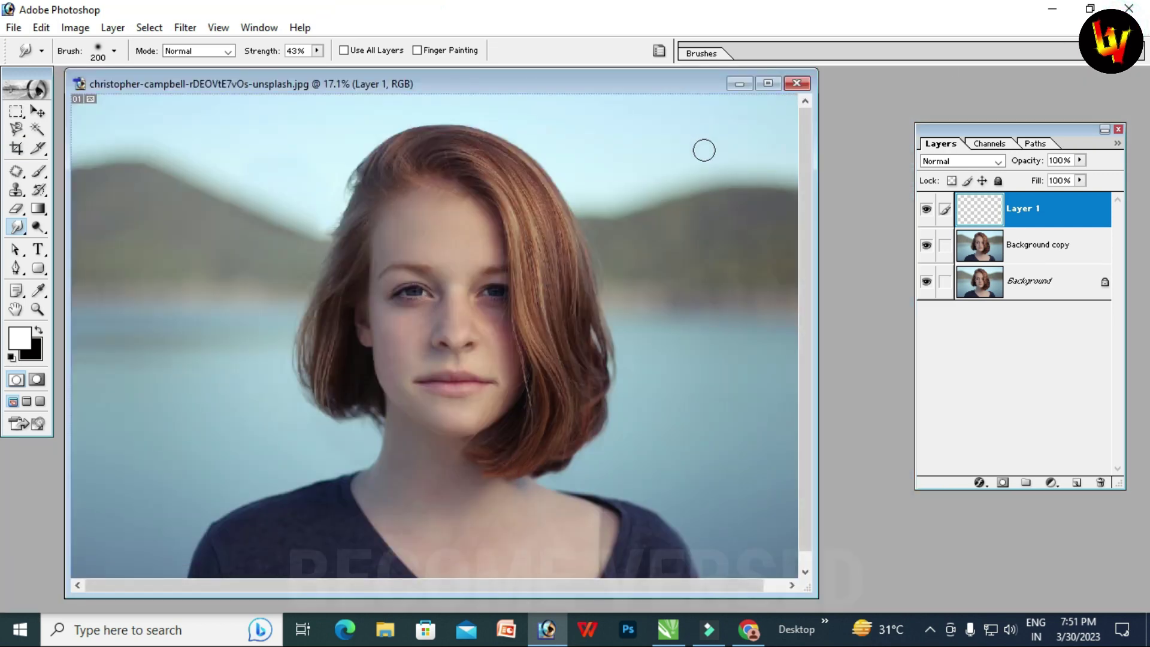
pyautogui.hotkey('ctrl', 'n')
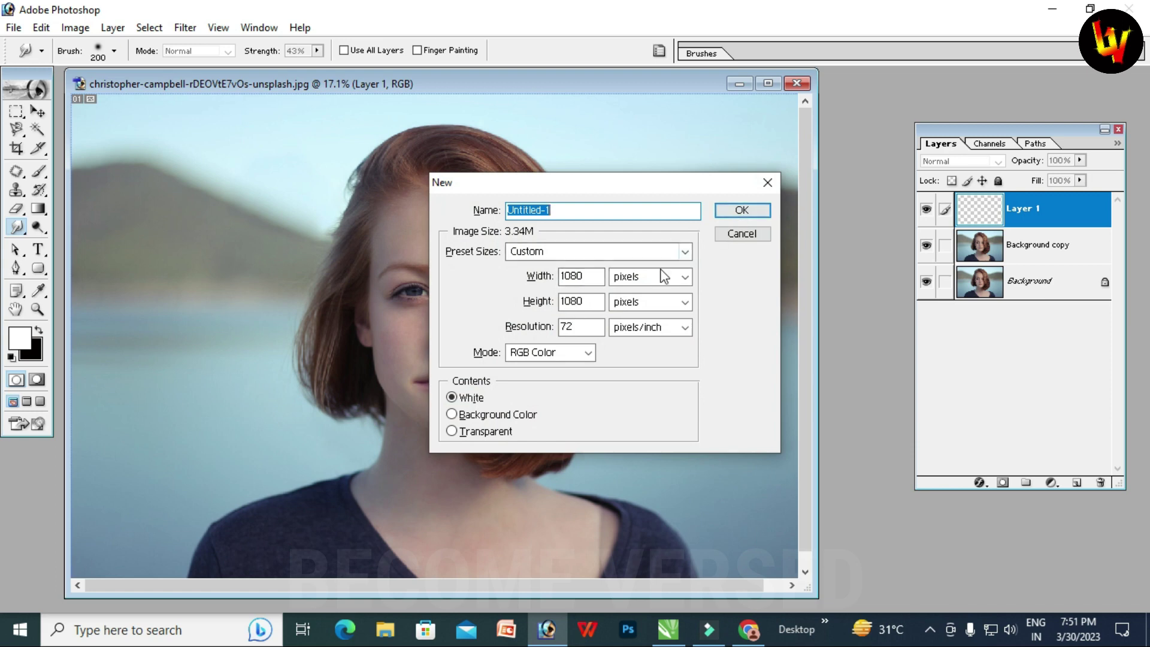
pyautogui.click(738, 210)
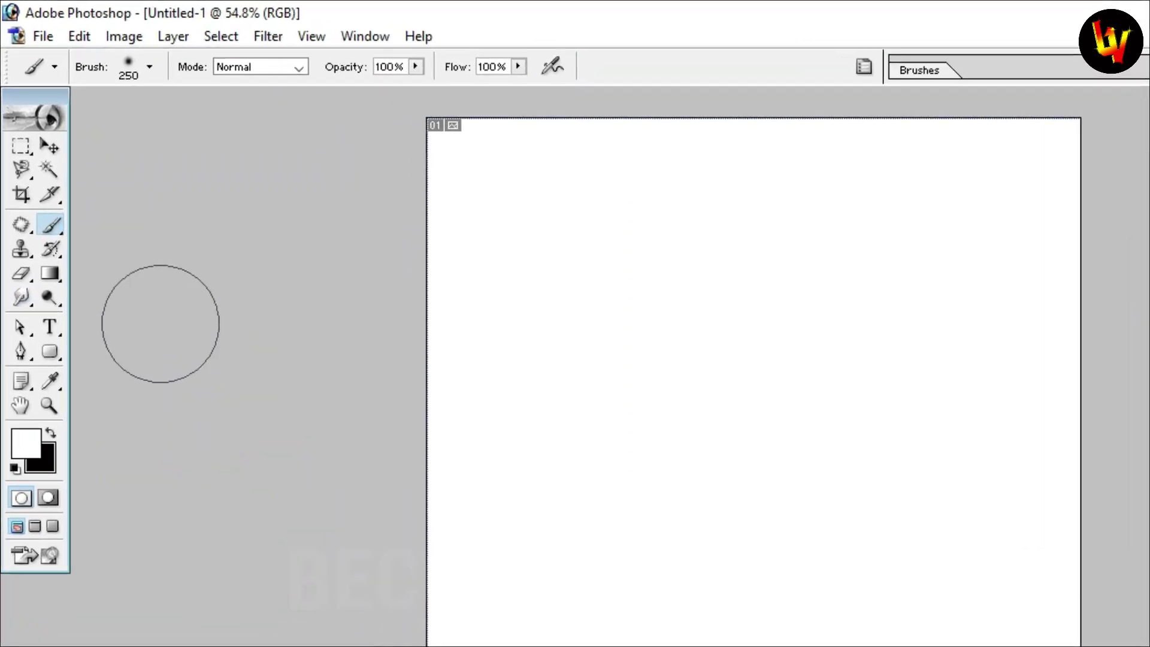
# Step: Activate the Brush tool and set the foreground color to bright green 2DFF04
pyautogui.click(49, 220)
pyautogui.click(125, 299)
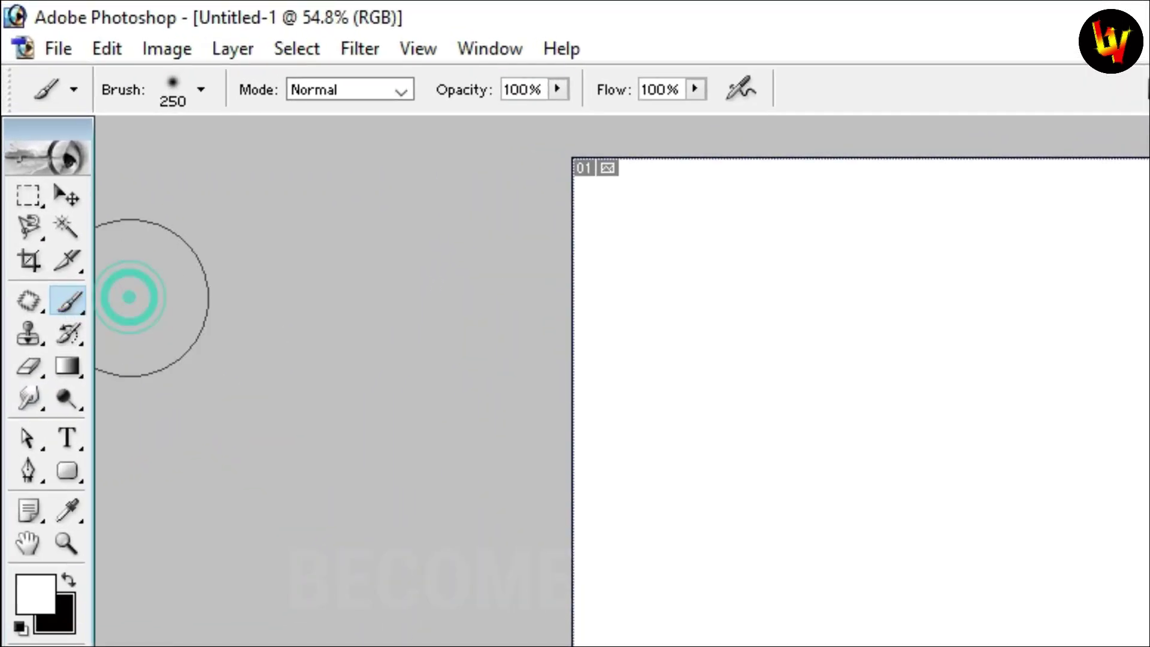
pyautogui.click(30, 589)
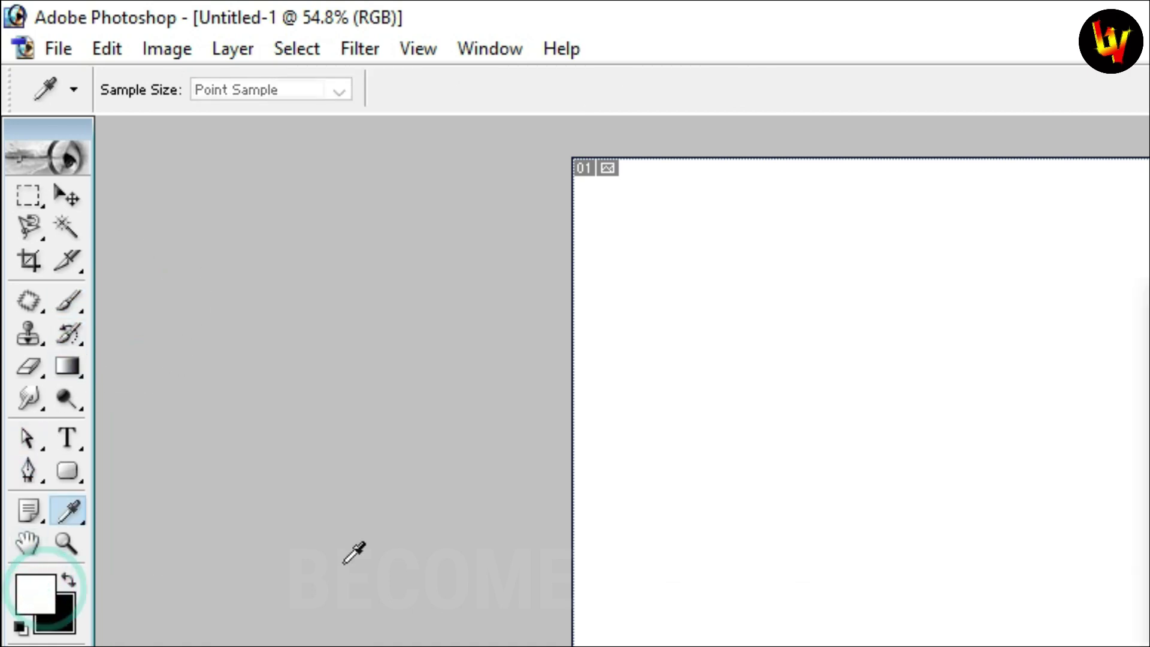
pyautogui.moveTo(879, 295); pyautogui.dragTo(946, 231)
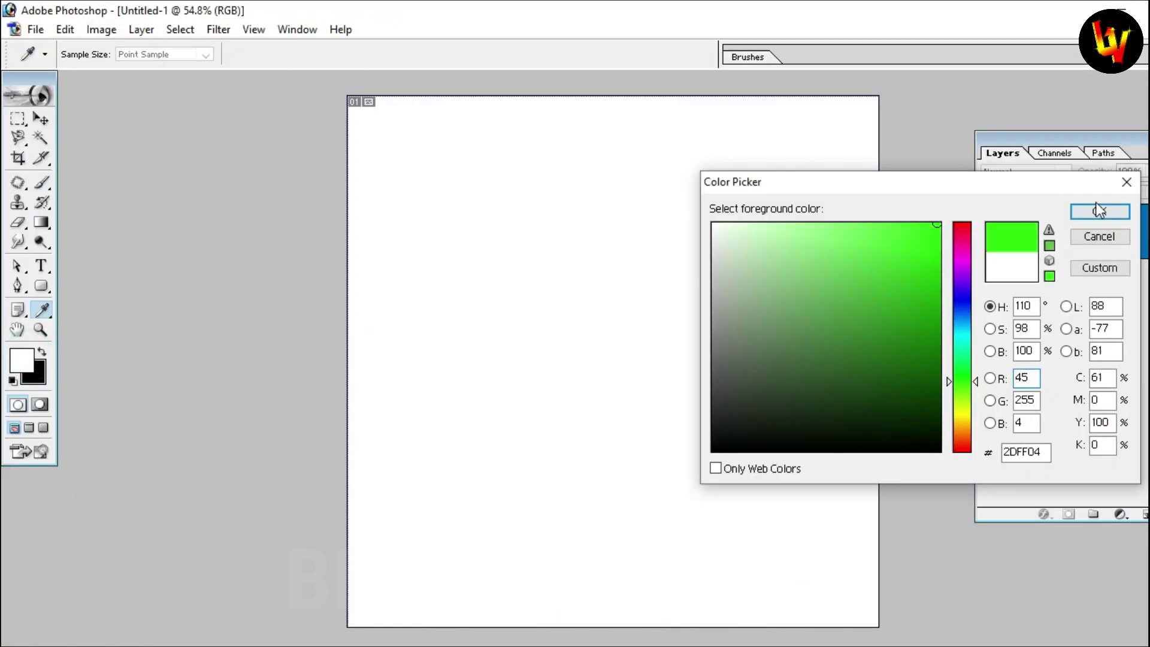
pyautogui.click(1099, 210)
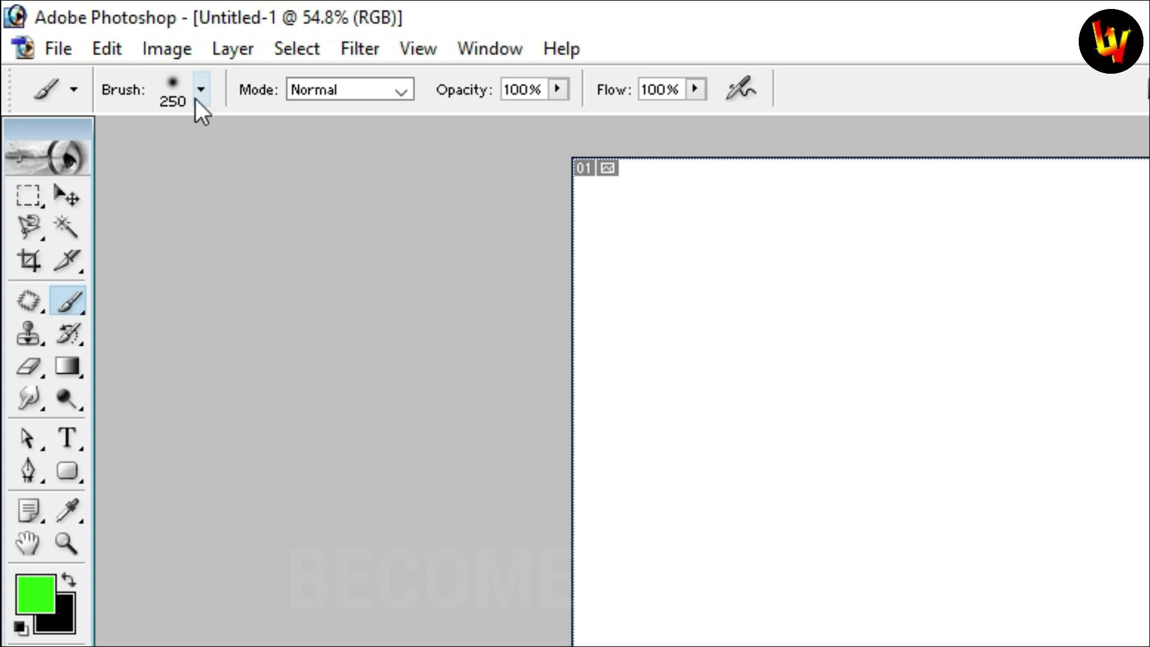
# Step: Choose the hard round 13 brush preset, enlarged to 300, and paint a thick green stroke across the upper canvas
pyautogui.click(200, 90)
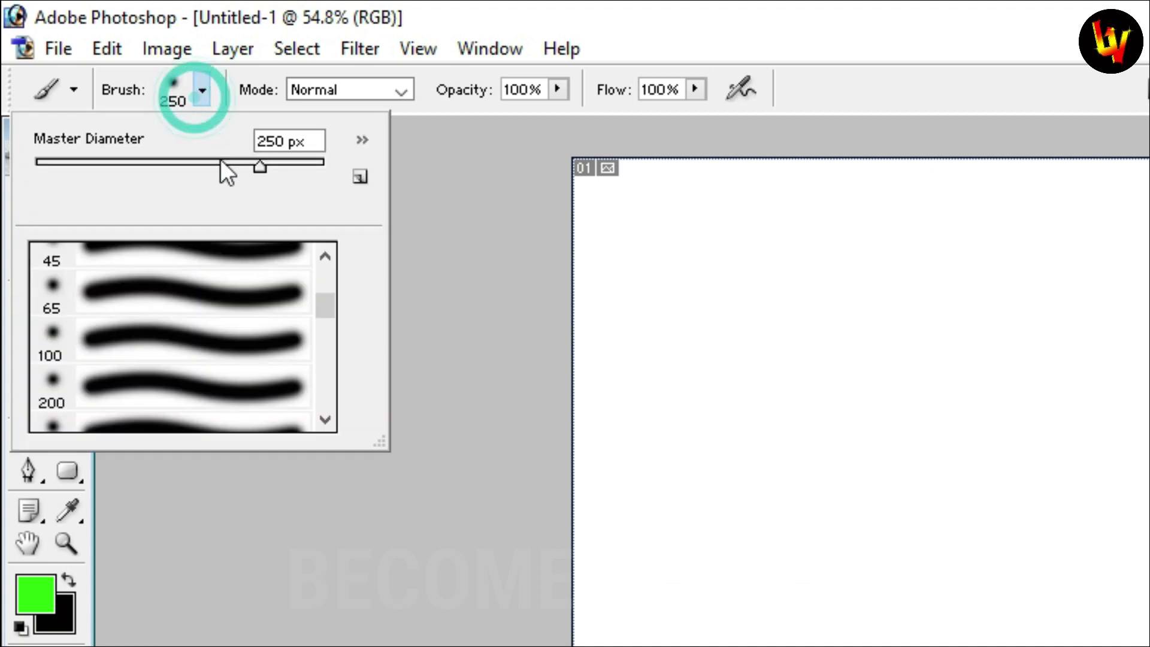
pyautogui.scroll(-2, 187, 303)
pyautogui.scroll(-1, 204, 345)
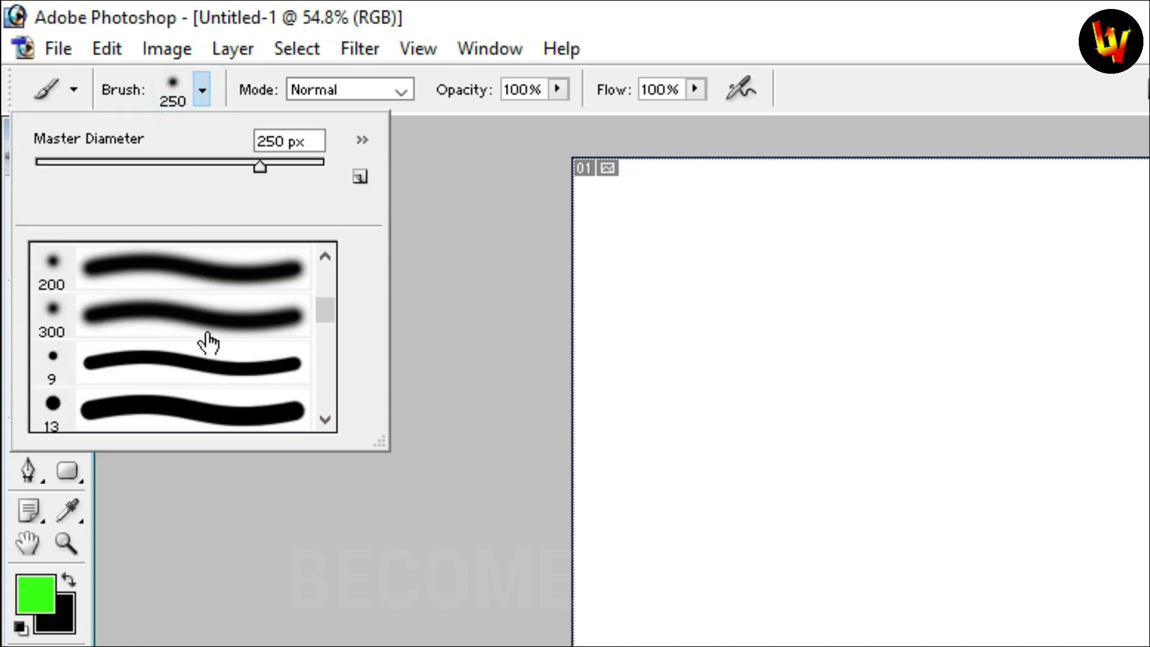
pyautogui.click(210, 407)
pyautogui.click(458, 381)
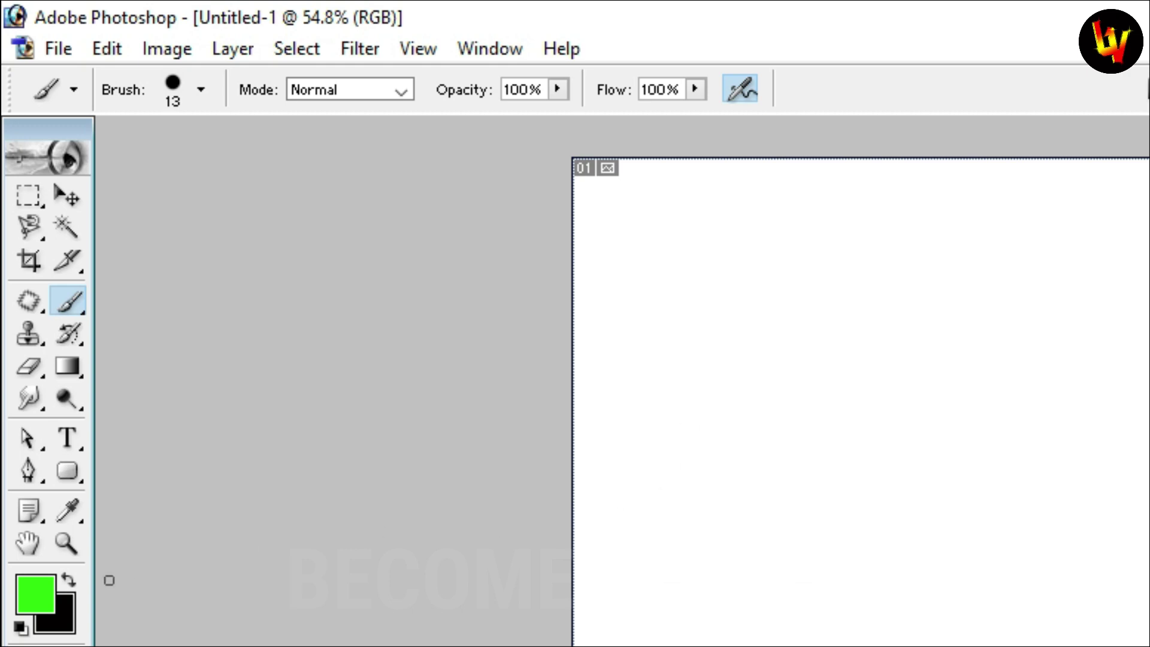
pyautogui.press(']')
pyautogui.press(']')
pyautogui.press(']')
pyautogui.press(']')
pyautogui.press(']')
pyautogui.press(']')
pyautogui.press(']')
pyautogui.press(']')
pyautogui.press(']')
pyautogui.press(']')
pyautogui.press(']')
pyautogui.press(']')
pyautogui.press(']')
pyautogui.press(']')
pyautogui.press(']')
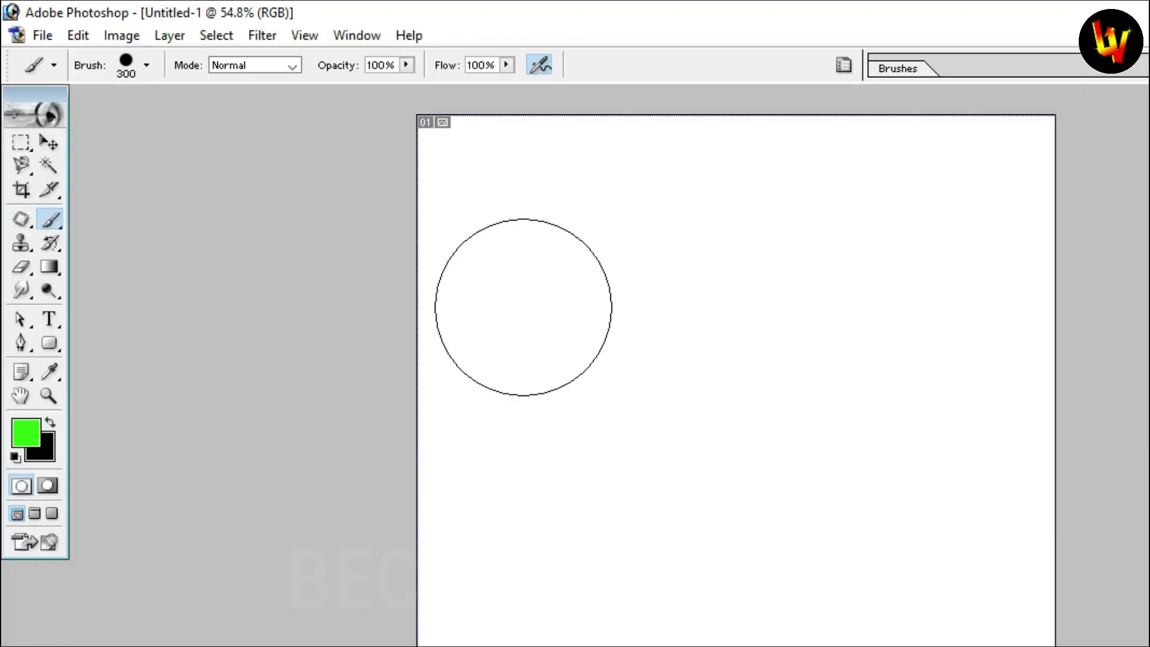
pyautogui.moveTo(709, 465); pyautogui.dragTo(826, 456)
pyautogui.moveTo(602, 332); pyautogui.dragTo(850, 286)
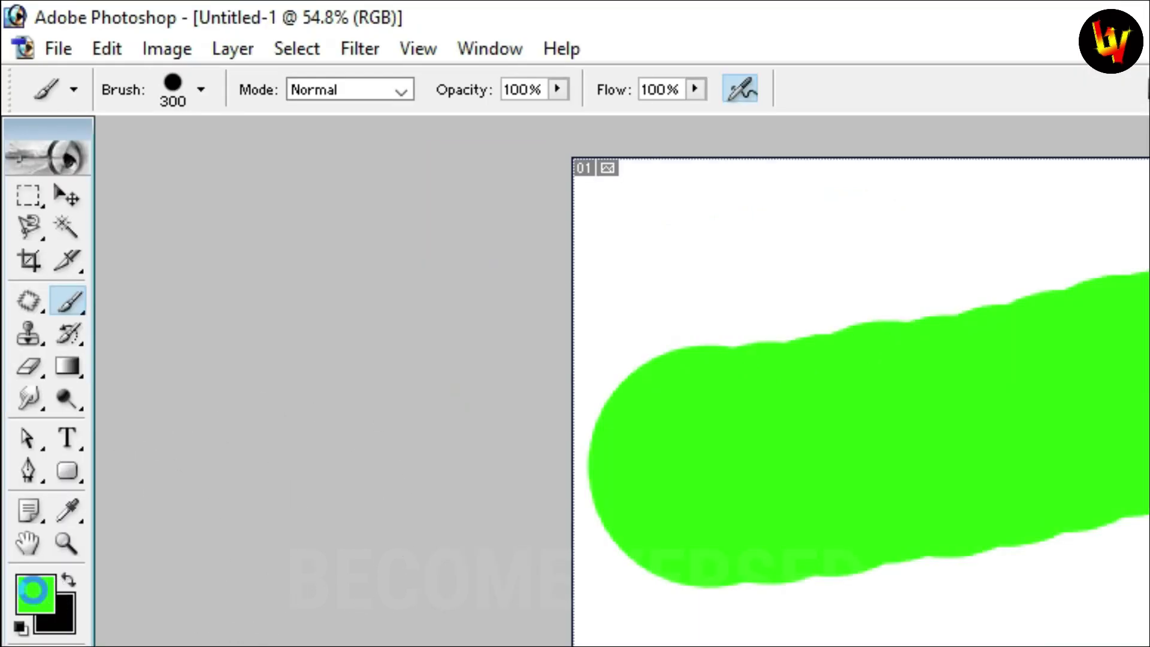
# Step: Set the foreground color to red FF0404 and paint a thick stroke just below the green one, overlapping its edge
pyautogui.click(53, 586)
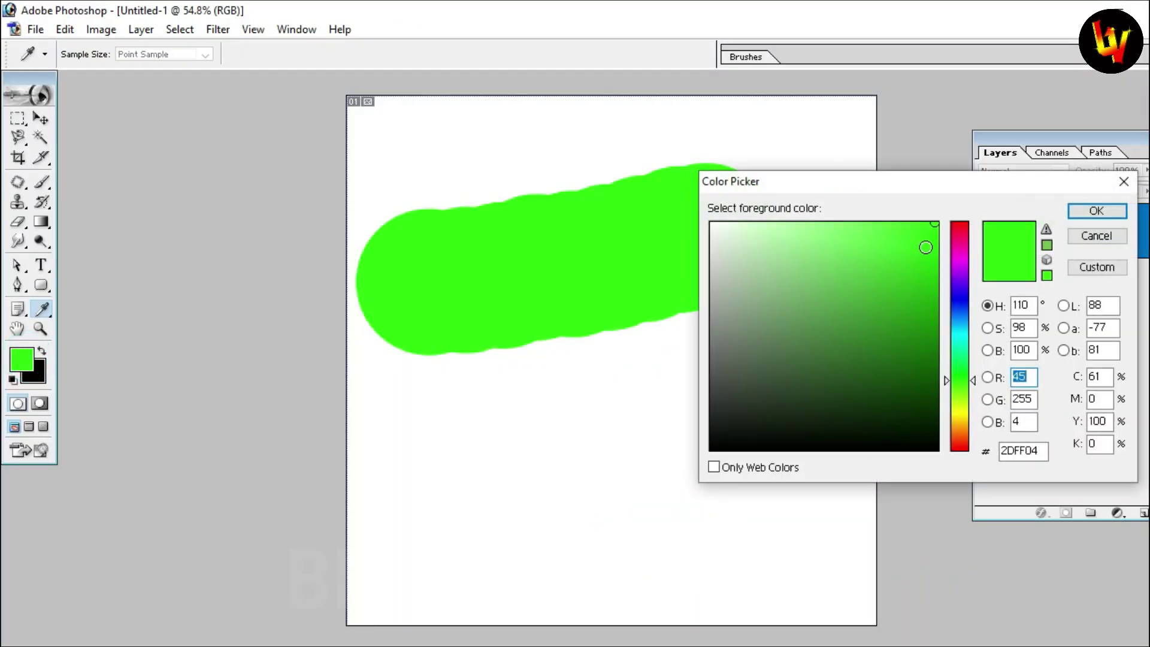
pyautogui.moveTo(953, 242); pyautogui.dragTo(1013, 207)
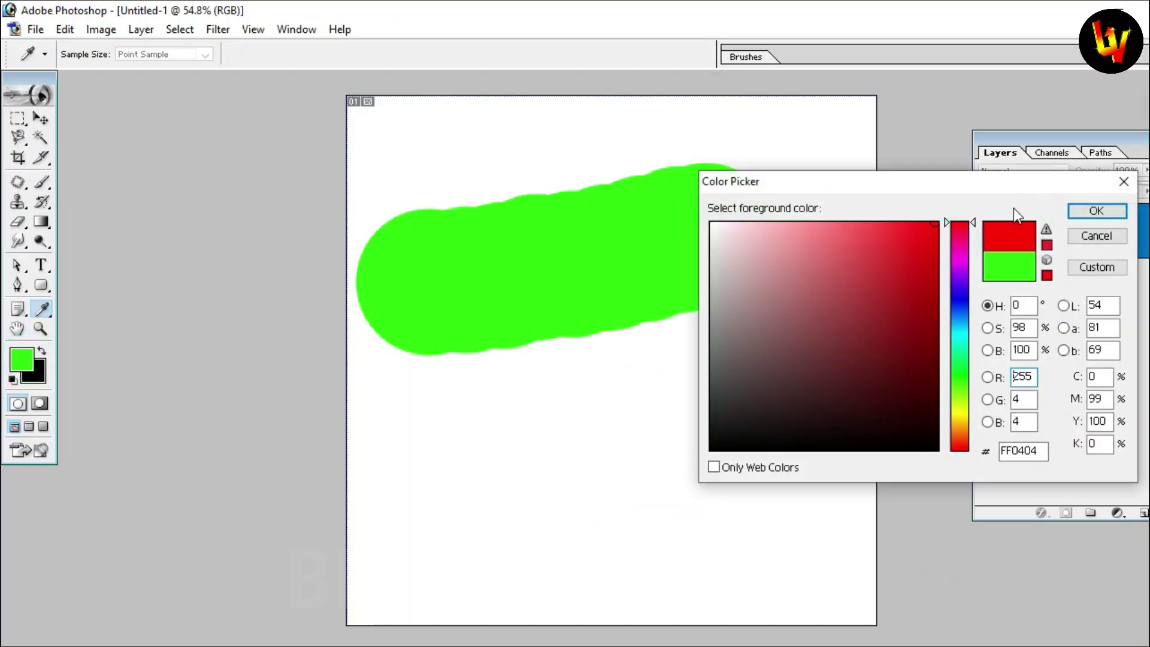
pyautogui.click(1091, 212)
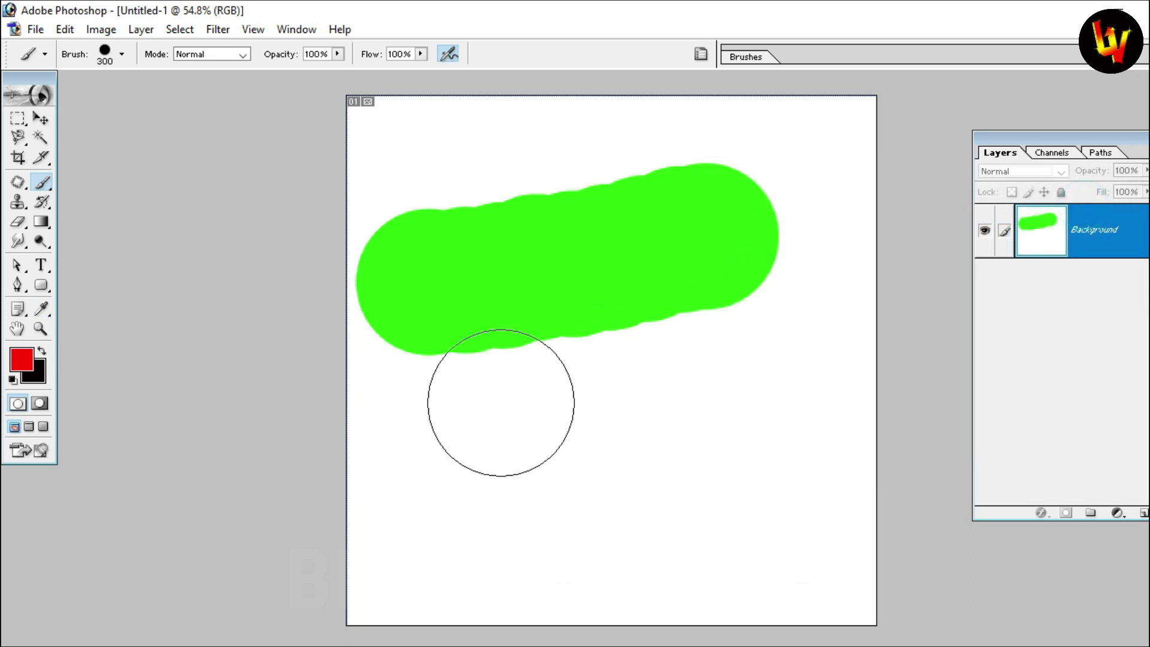
pyautogui.moveTo(451, 406); pyautogui.dragTo(768, 351)
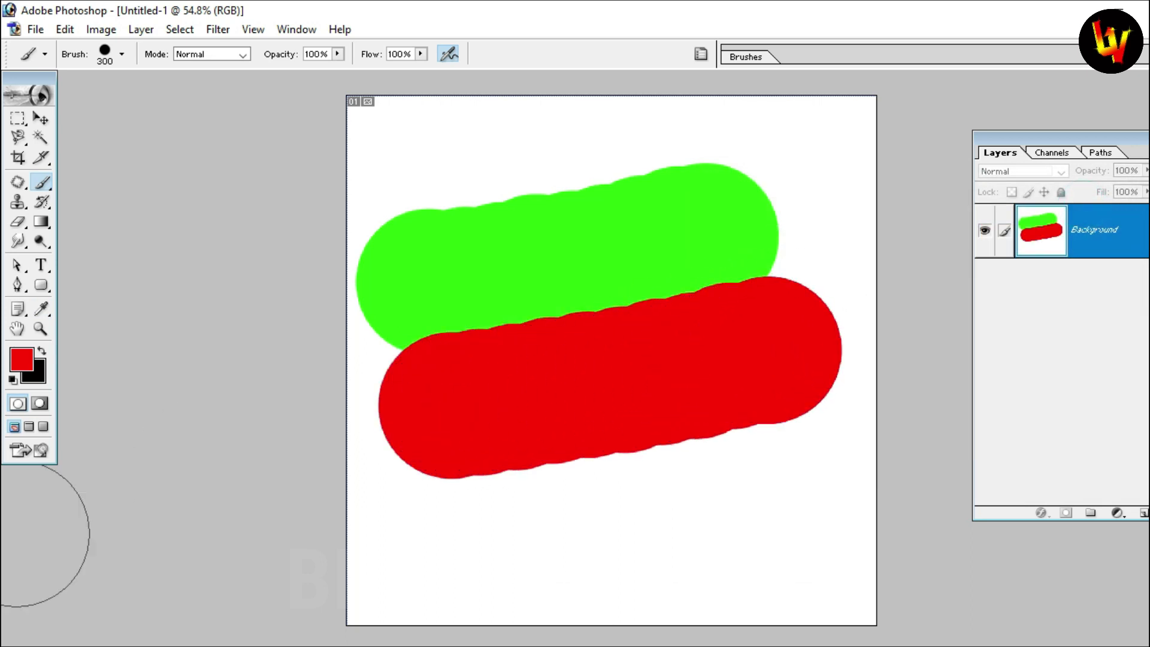
# Step: Blend the boundary between the green and red strokes with the Smudge tool at 43% strength
pyautogui.click(18, 242)
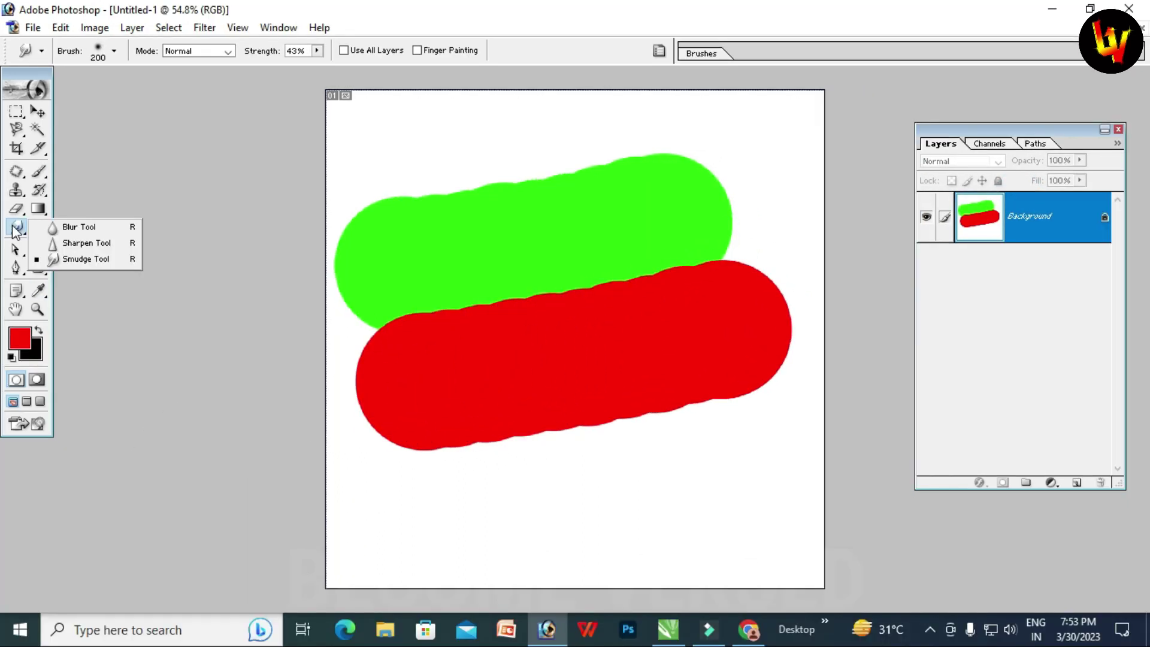
pyautogui.click(69, 258)
pyautogui.moveTo(442, 272)
pyautogui.mouseDown()
pyautogui.moveTo(454, 341)
pyautogui.moveTo(439, 283)
pyautogui.moveTo(407, 271)
pyautogui.moveTo(410, 314)
pyautogui.moveTo(417, 331)
pyautogui.moveTo(418, 252)
pyautogui.moveTo(473, 253)
pyautogui.moveTo(503, 319)
pyautogui.moveTo(514, 261)
pyautogui.moveTo(491, 266)
pyautogui.moveTo(481, 323)
pyautogui.moveTo(456, 277)
pyautogui.moveTo(613, 279)
pyautogui.moveTo(640, 300)
pyautogui.moveTo(597, 258)
pyautogui.moveTo(571, 281)
pyautogui.moveTo(609, 251)
pyautogui.moveTo(637, 285)
pyautogui.moveTo(490, 326)
pyautogui.moveTo(495, 303)
pyautogui.moveTo(437, 311)
pyautogui.mouseUp()
pyautogui.moveTo(386, 323); pyautogui.dragTo(414, 304)
pyautogui.moveTo(649, 270)
pyautogui.mouseDown()
pyautogui.moveTo(695, 257)
pyautogui.moveTo(688, 271)
pyautogui.moveTo(691, 223)
pyautogui.moveTo(692, 263)
pyautogui.moveTo(621, 271)
pyautogui.moveTo(555, 298)
pyautogui.moveTo(540, 273)
pyautogui.moveTo(502, 302)
pyautogui.moveTo(411, 294)
pyautogui.moveTo(460, 301)
pyautogui.mouseUp()
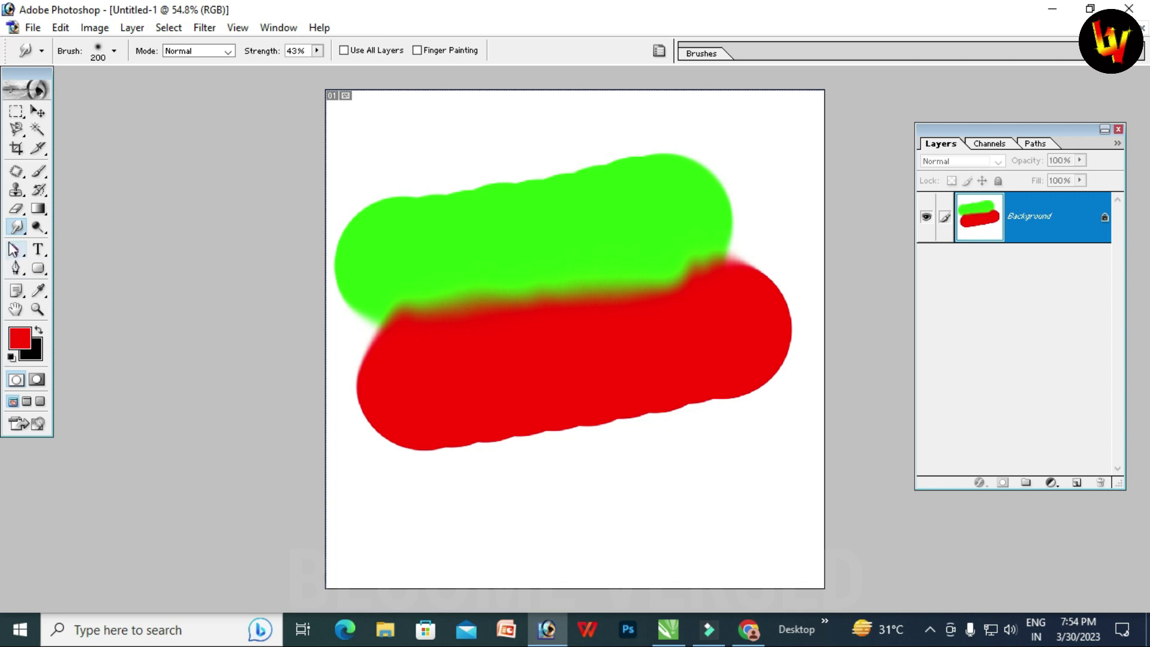
# Step: Enable Finger Painting for the Smudge tool and smear the red foreground color along the green-red boundary and its left end
pyautogui.moveTo(17, 228); pyautogui.dragTo(69, 257)
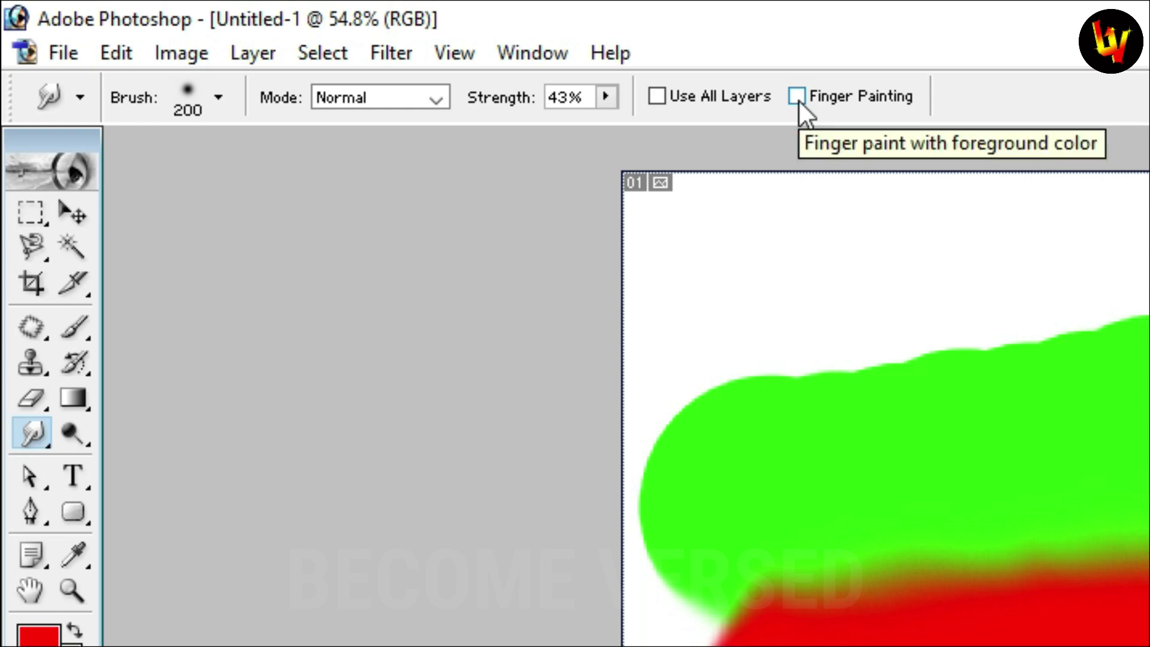
pyautogui.click(797, 97)
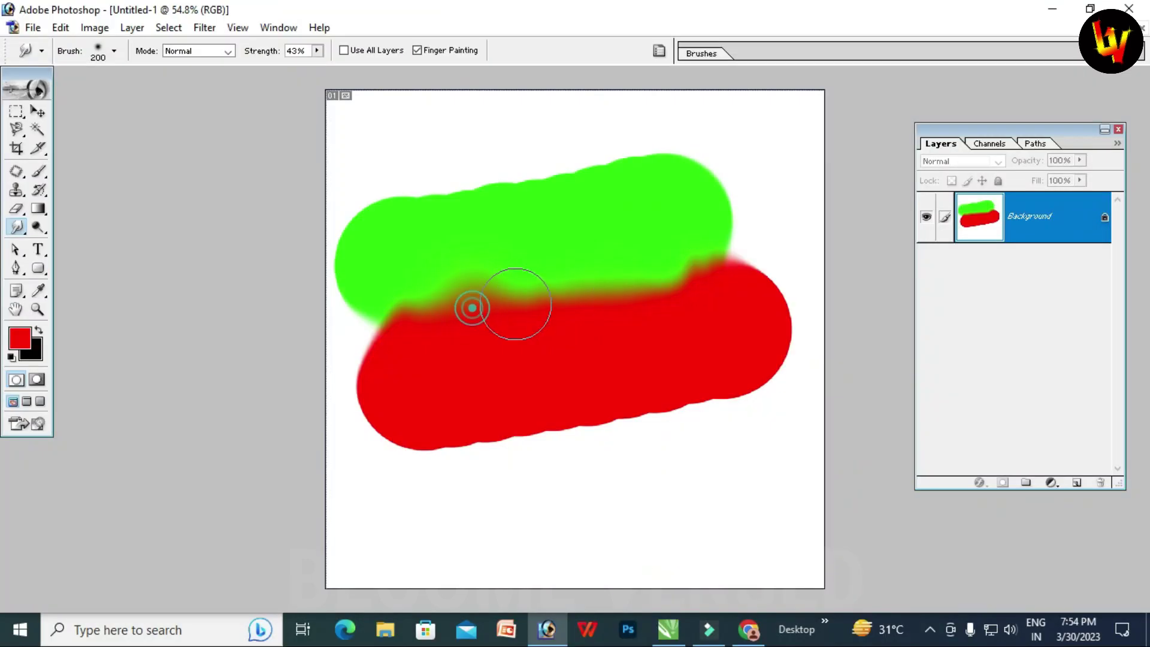
pyautogui.moveTo(515, 303)
pyautogui.mouseDown()
pyautogui.moveTo(607, 285)
pyautogui.moveTo(662, 269)
pyautogui.moveTo(662, 254)
pyautogui.moveTo(611, 266)
pyautogui.moveTo(578, 302)
pyautogui.moveTo(343, 312)
pyautogui.moveTo(477, 355)
pyautogui.moveTo(508, 288)
pyautogui.moveTo(460, 295)
pyautogui.moveTo(405, 347)
pyautogui.mouseUp()
pyautogui.moveTo(501, 280)
pyautogui.mouseDown()
pyautogui.moveTo(516, 282)
pyautogui.moveTo(413, 311)
pyautogui.moveTo(637, 328)
pyautogui.moveTo(569, 295)
pyautogui.moveTo(659, 270)
pyautogui.moveTo(625, 299)
pyautogui.moveTo(552, 302)
pyautogui.moveTo(662, 275)
pyautogui.moveTo(672, 303)
pyautogui.moveTo(488, 298)
pyautogui.moveTo(364, 328)
pyautogui.moveTo(647, 297)
pyautogui.moveTo(688, 262)
pyautogui.moveTo(587, 329)
pyautogui.moveTo(600, 344)
pyautogui.moveTo(377, 389)
pyautogui.mouseUp()
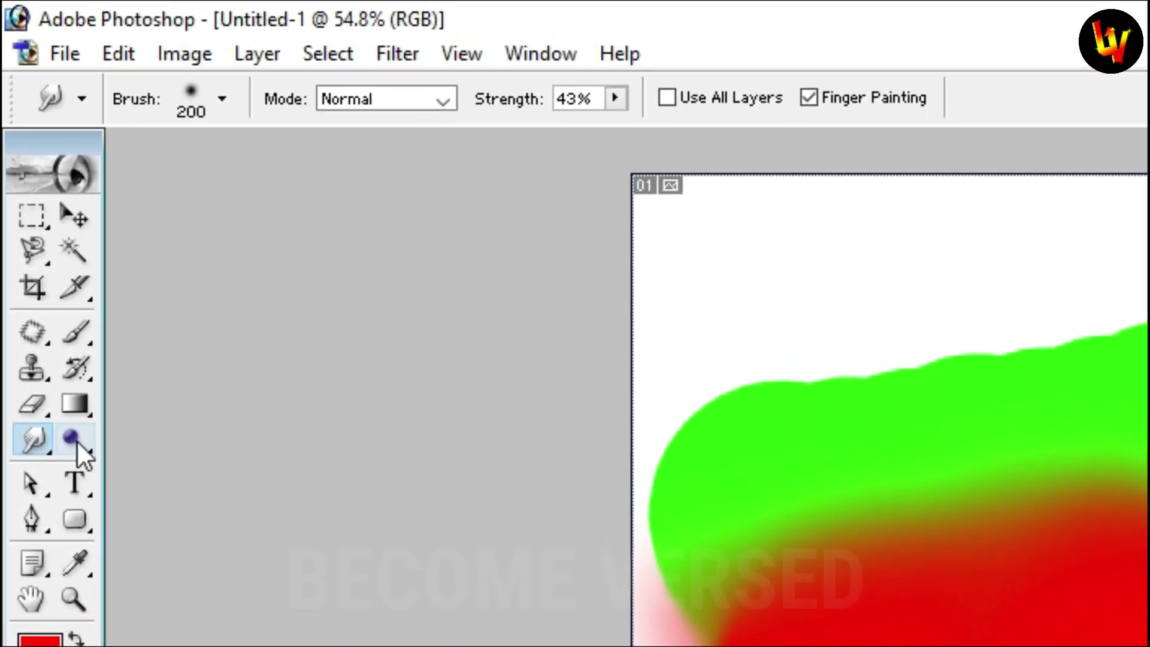
# Step: Activate the Dodge tool, and close the untitled canvas and the portrait without saving either
pyautogui.click(39, 229)
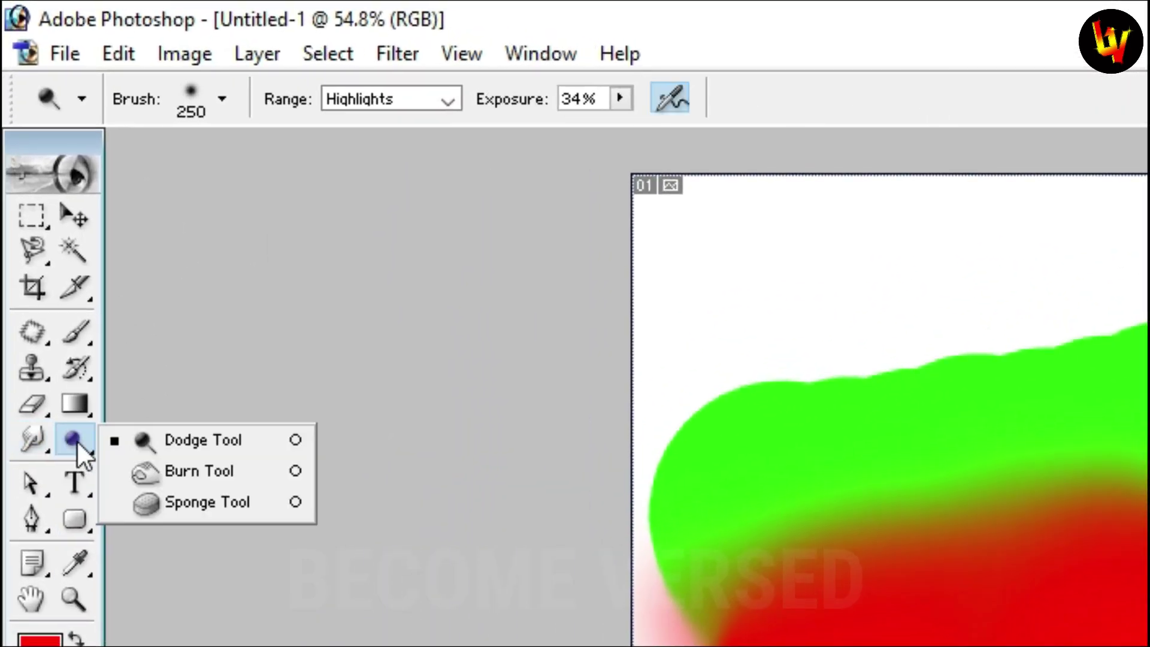
pyautogui.click(204, 439)
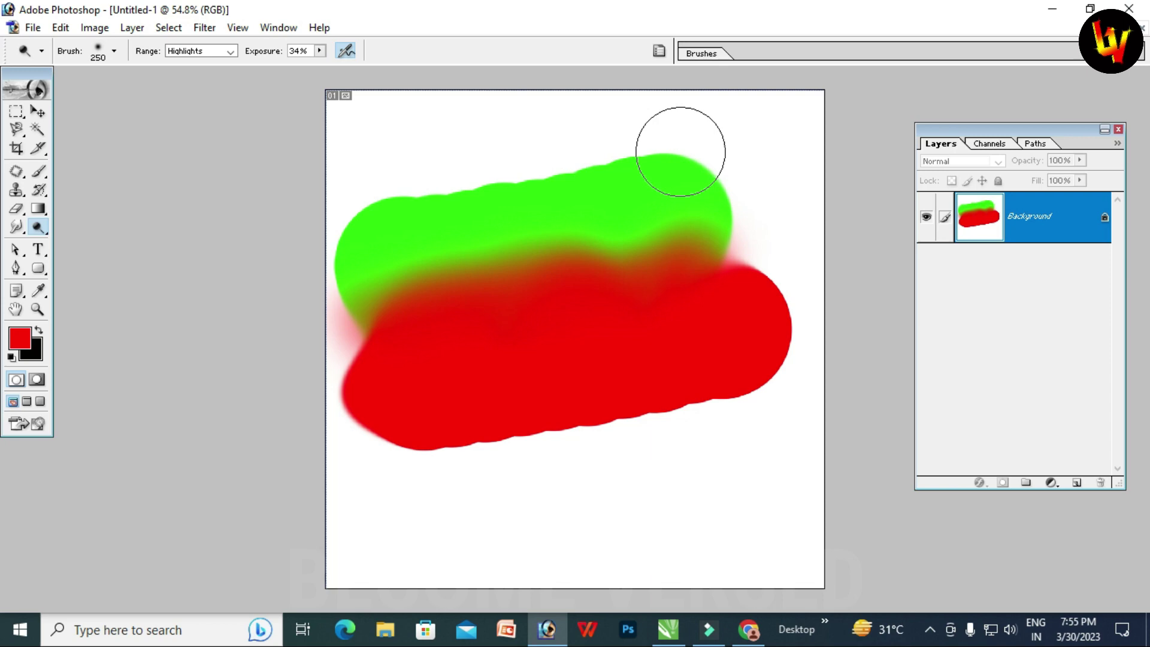
pyautogui.hotkey('ctrl', 'w')
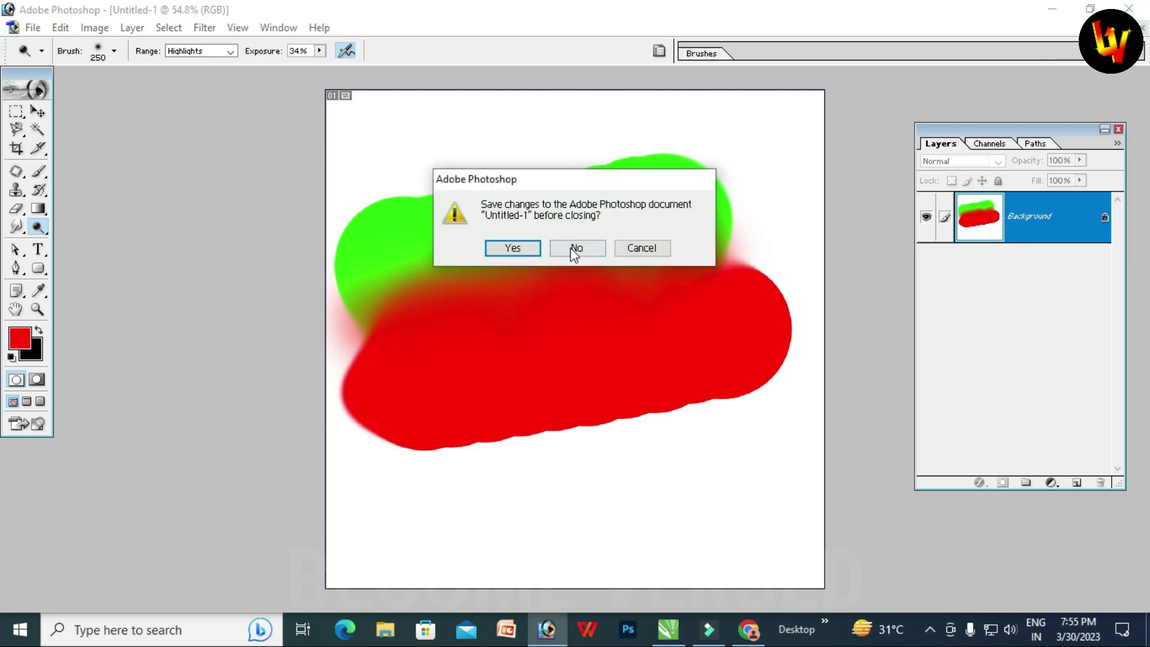
pyautogui.click(570, 247)
pyautogui.click(1142, 28)
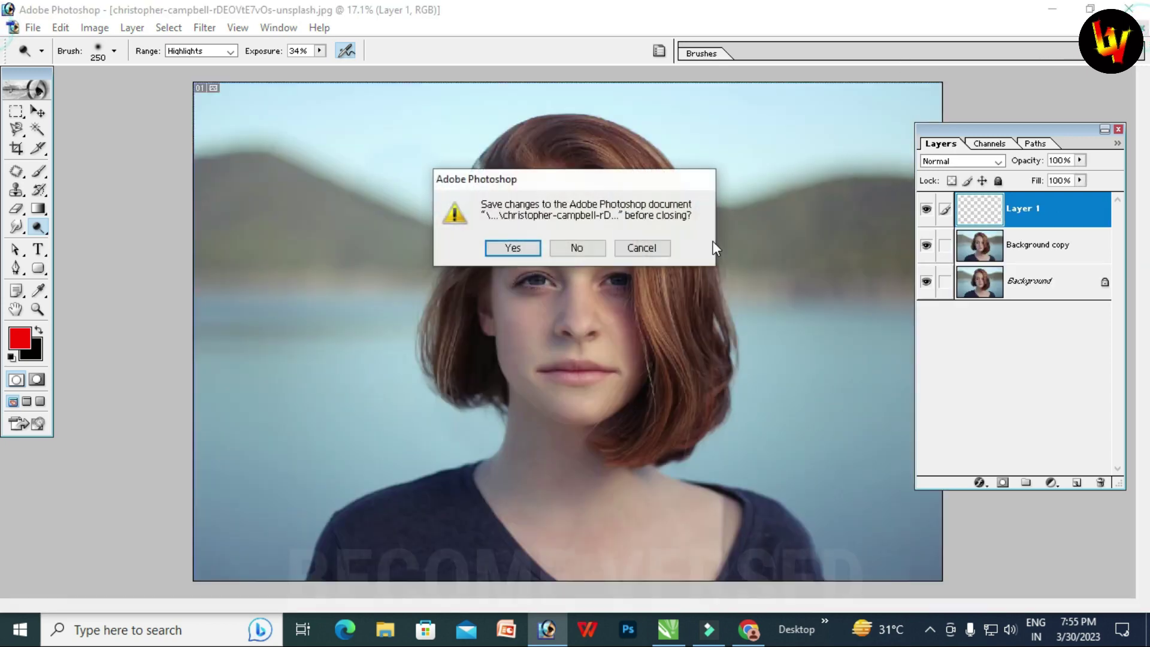
pyautogui.click(584, 249)
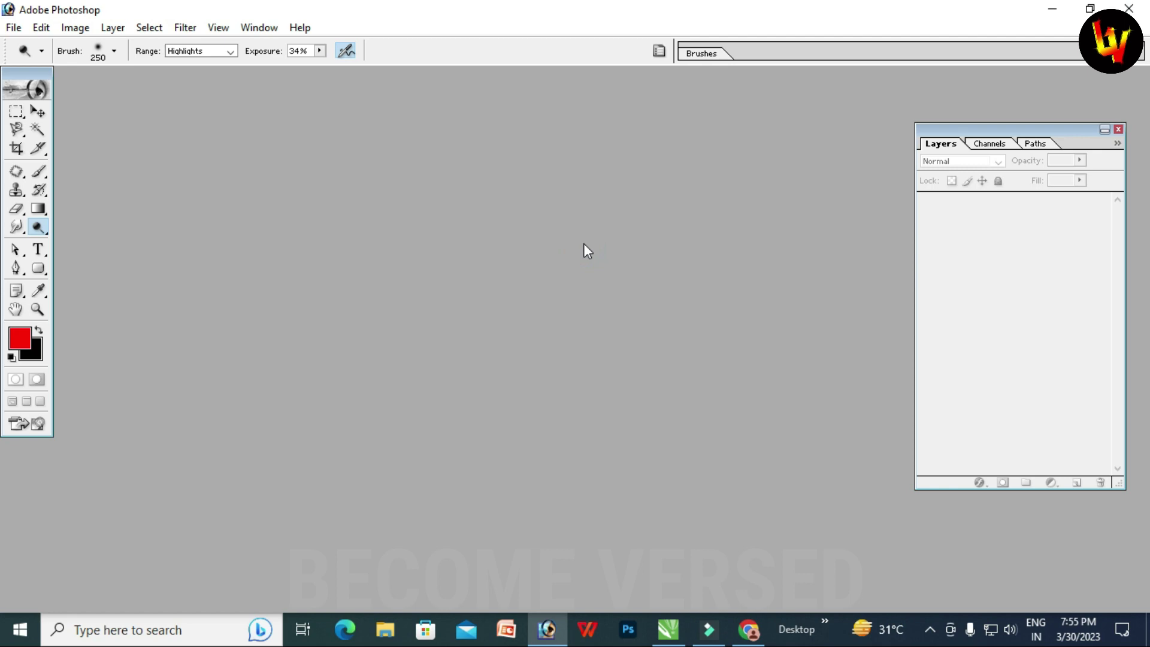
# Step: Open the gorilla-freak bodybuilder photo from the Image folder and duplicate its Background layer
pyautogui.hotkey('ctrl', 'o')
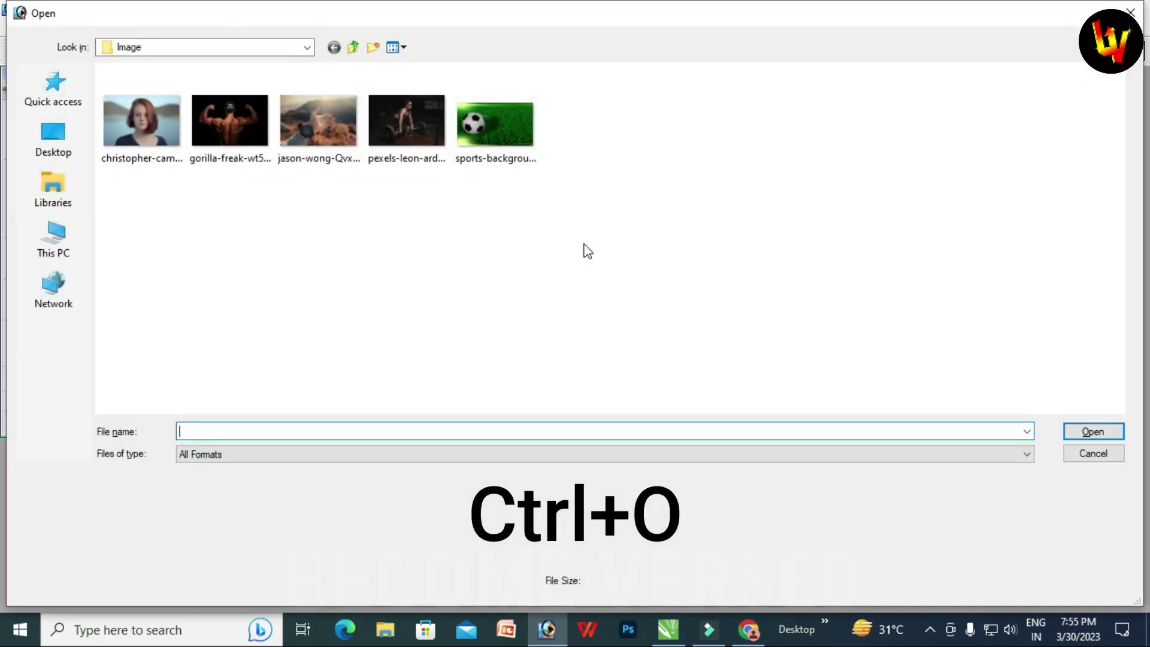
pyautogui.doubleClick(232, 129)
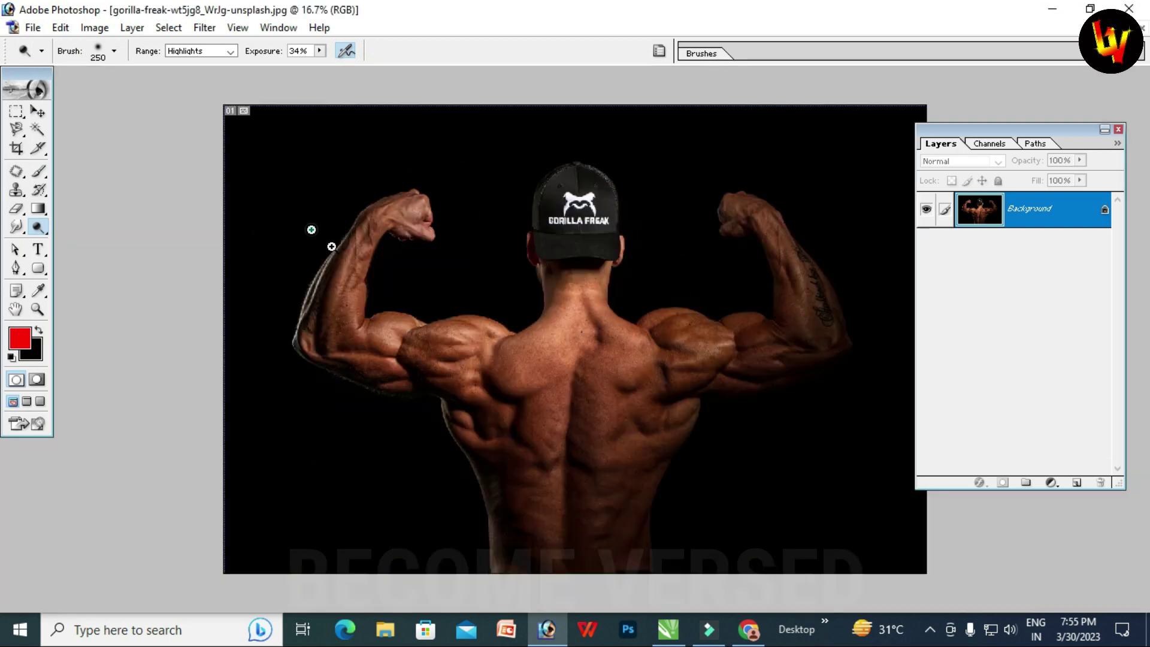
pyautogui.moveTo(312, 230); pyautogui.dragTo(785, 531)
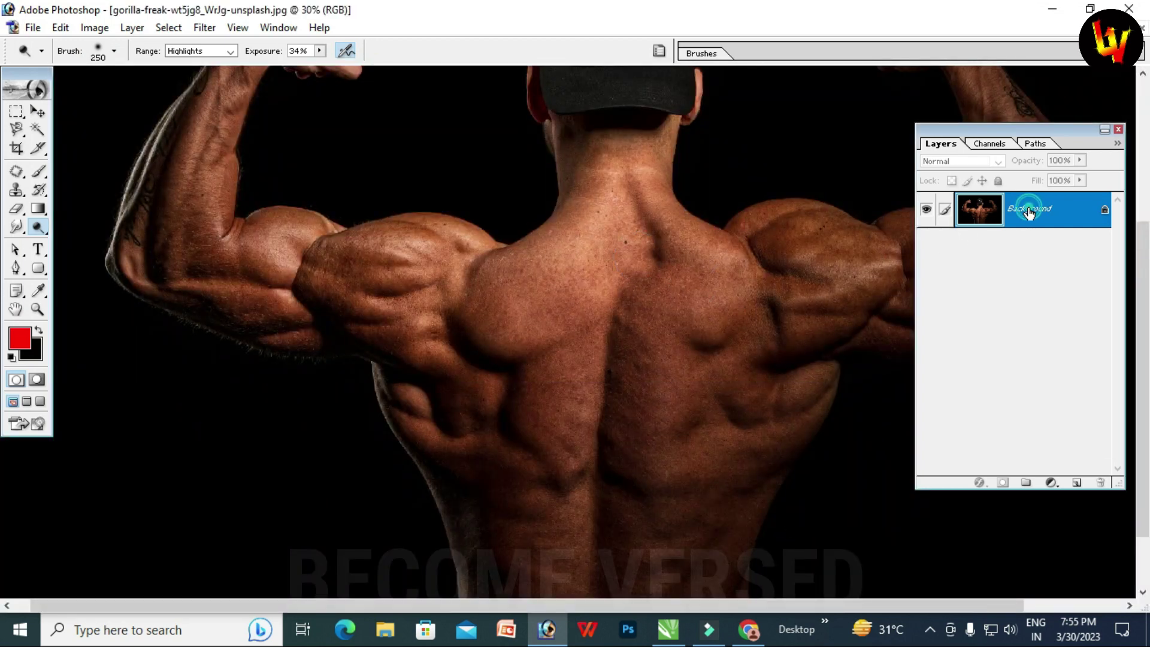
pyautogui.moveTo(1028, 213); pyautogui.dragTo(1076, 482)
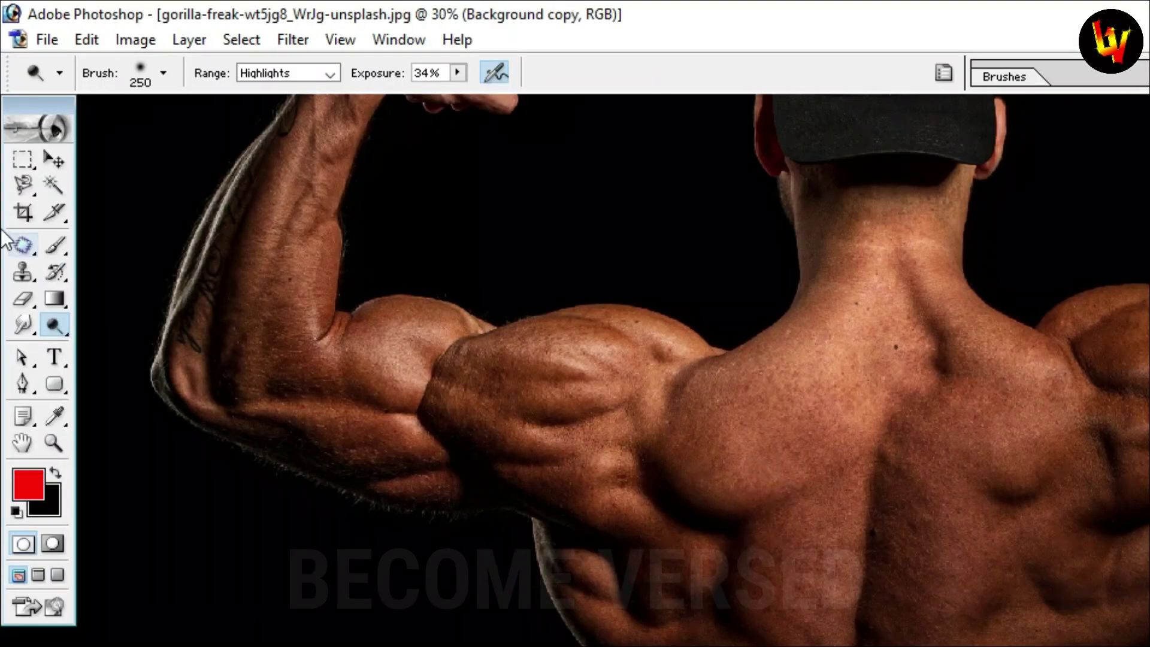
# Step: Set the Dodge tool's range to Shadows and brush over the left shoulder muscle at 34% exposure
pyautogui.click(54, 325)
pyautogui.click(132, 326)
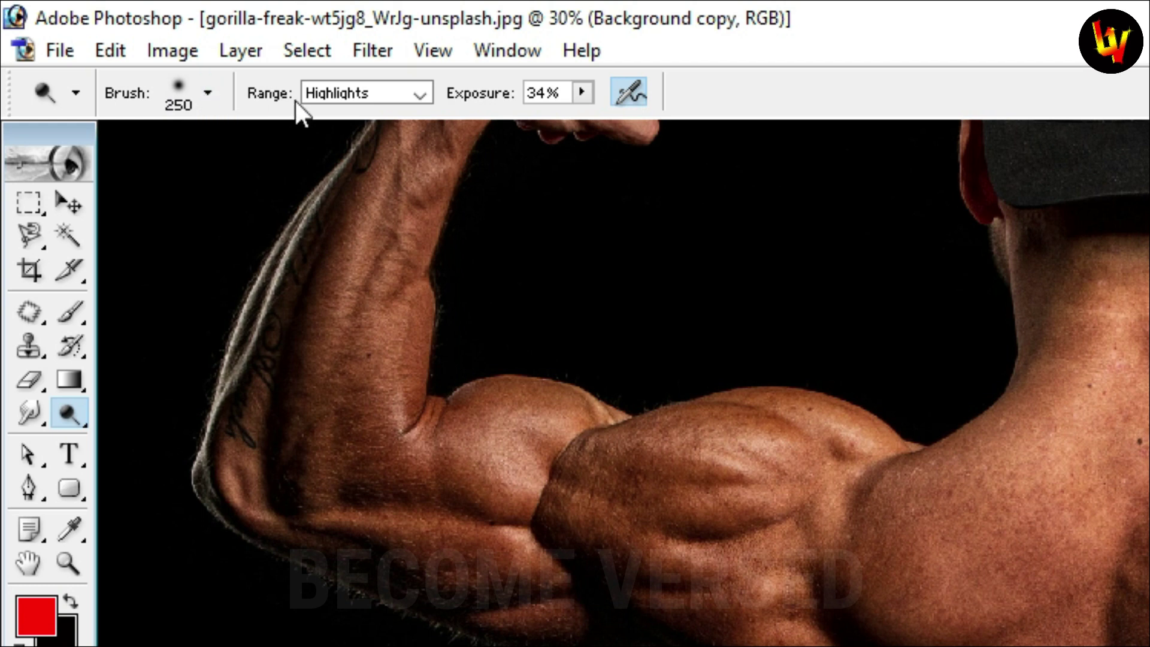
pyautogui.click(399, 91)
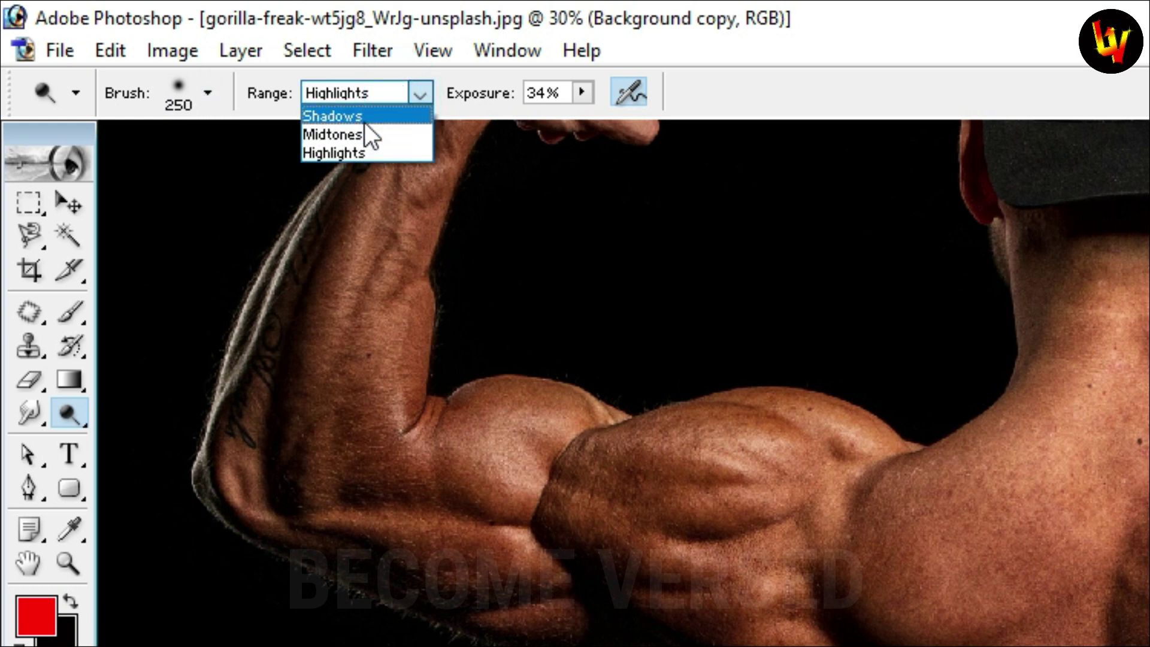
pyautogui.click(364, 118)
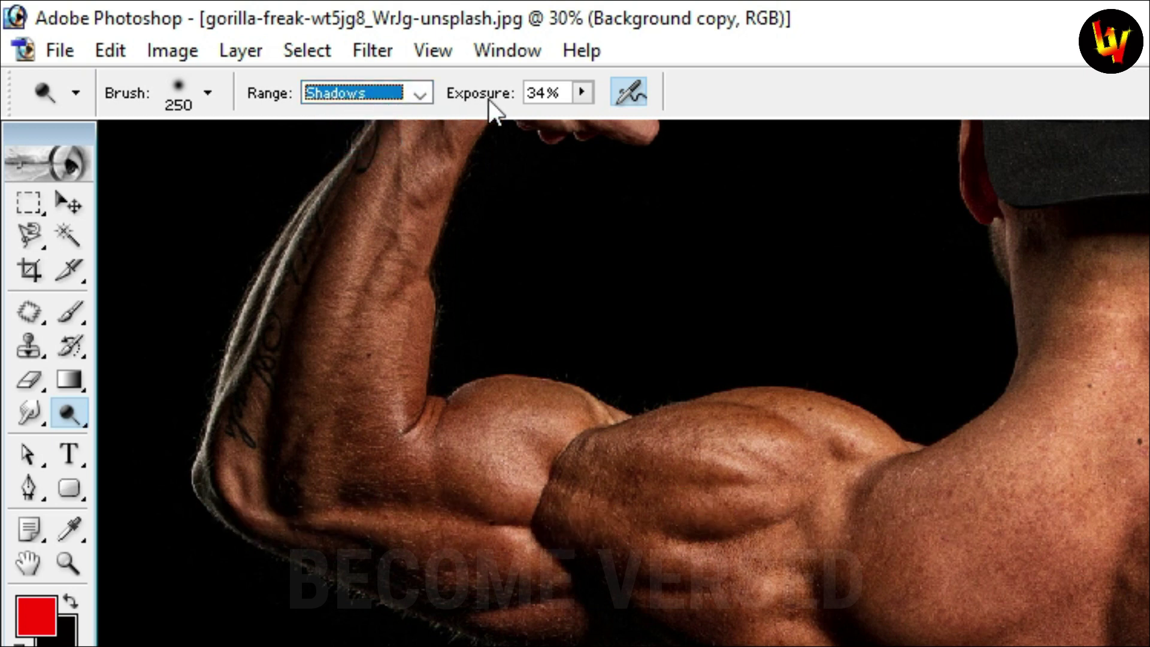
pyautogui.click(627, 94)
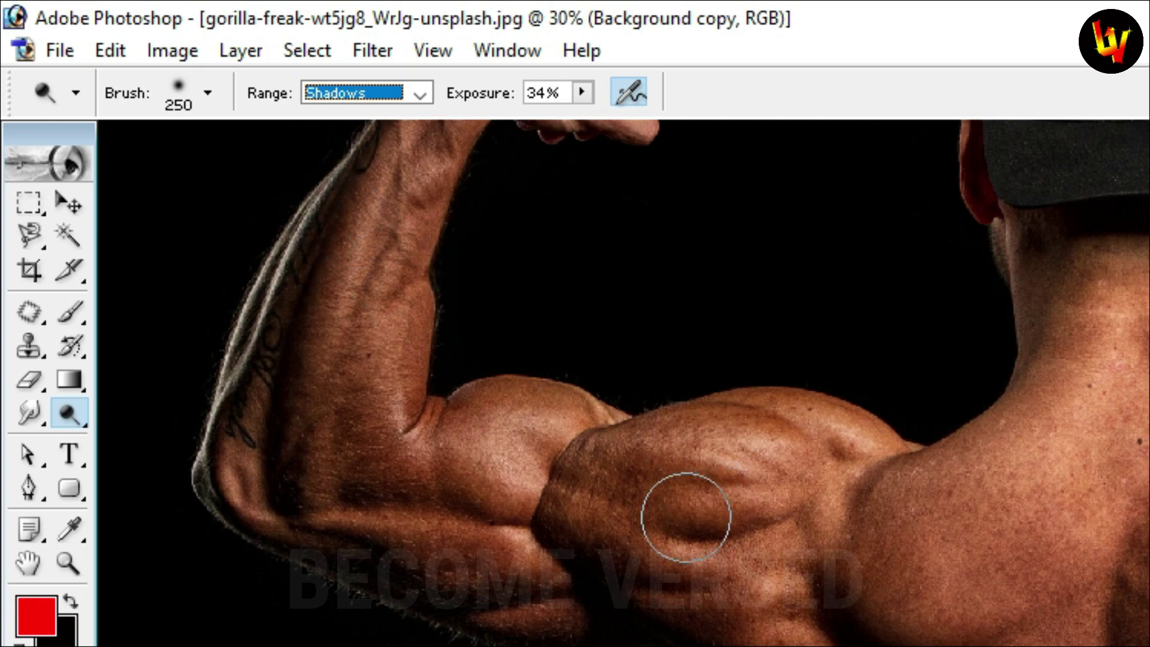
pyautogui.moveTo(578, 508)
pyautogui.mouseDown()
pyautogui.moveTo(771, 512)
pyautogui.moveTo(529, 477)
pyautogui.moveTo(770, 511)
pyautogui.mouseUp()
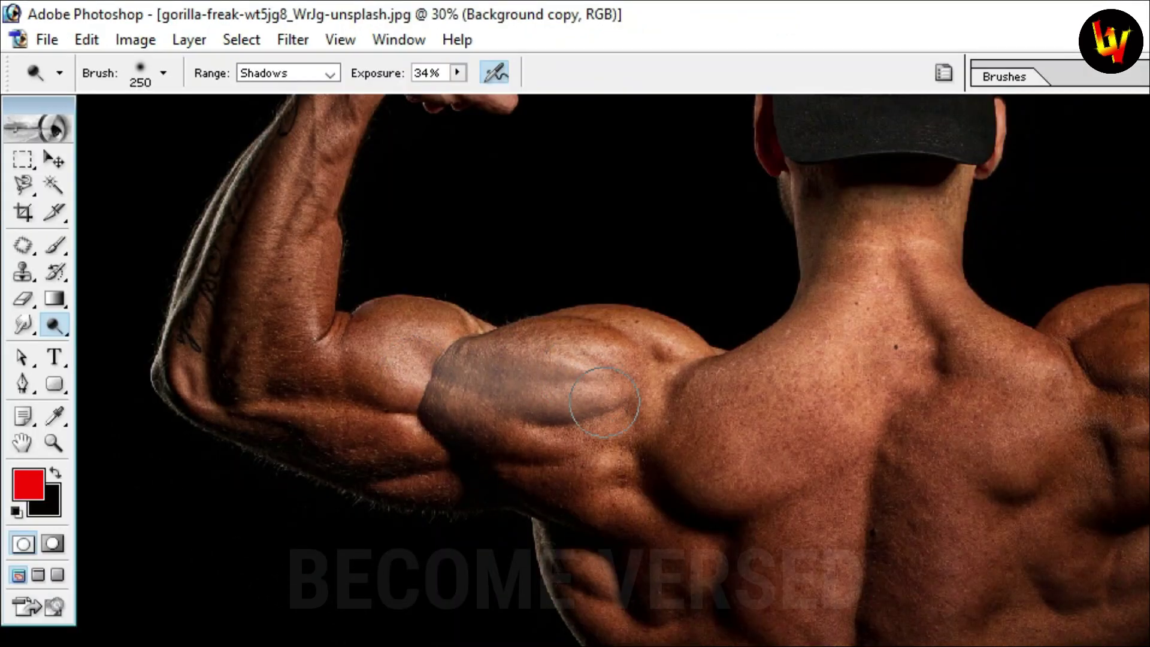
pyautogui.moveTo(603, 401)
pyautogui.mouseDown()
pyautogui.moveTo(497, 439)
pyautogui.moveTo(672, 488)
pyautogui.mouseUp()
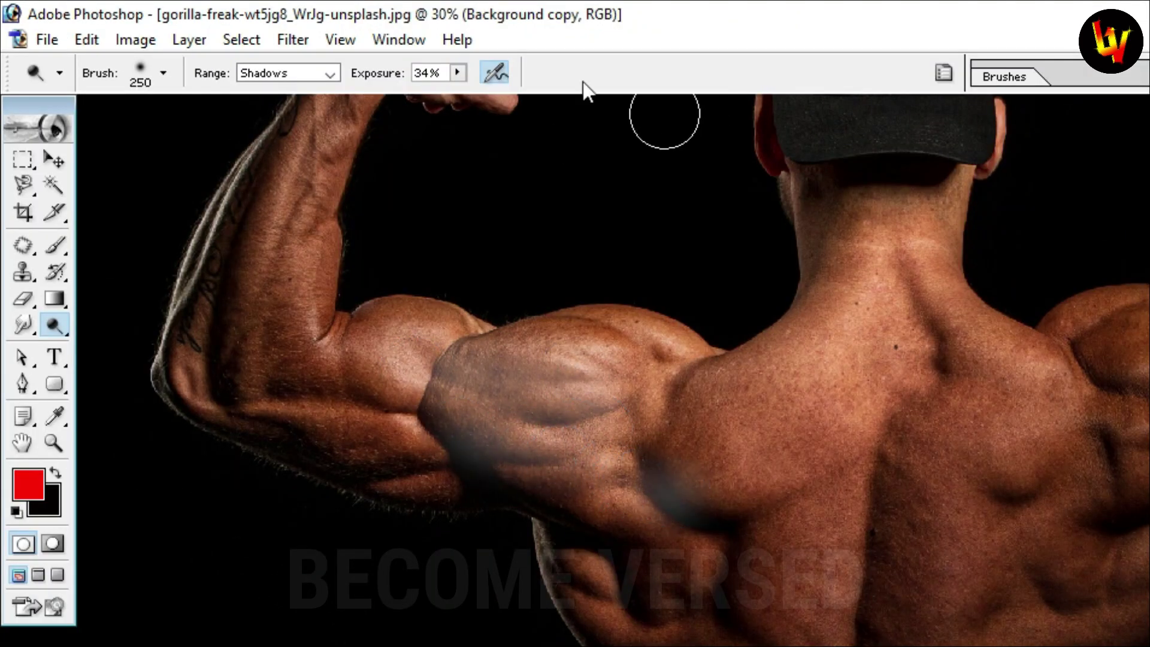
# Step: Raise the Dodge exposure to 100% and try the Shadows range on the left shoulder
pyautogui.click(457, 73)
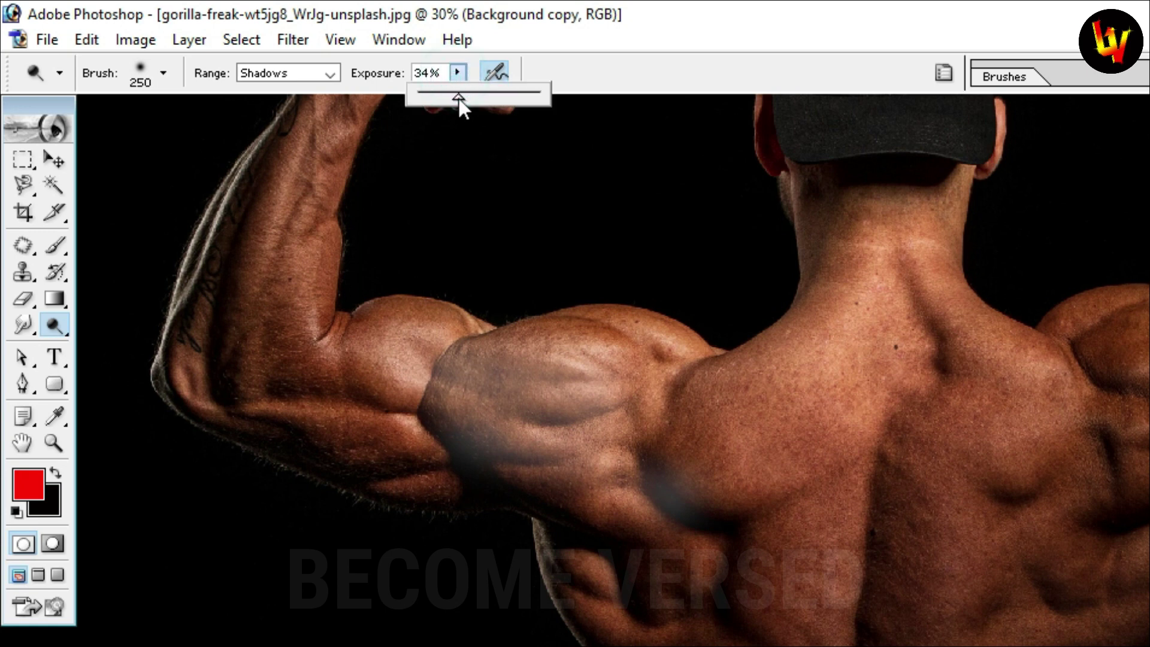
pyautogui.moveTo(459, 100); pyautogui.dragTo(560, 97)
pyautogui.moveTo(639, 418)
pyautogui.mouseDown()
pyautogui.moveTo(847, 404)
pyautogui.moveTo(709, 434)
pyautogui.moveTo(682, 466)
pyautogui.moveTo(642, 468)
pyautogui.mouseUp()
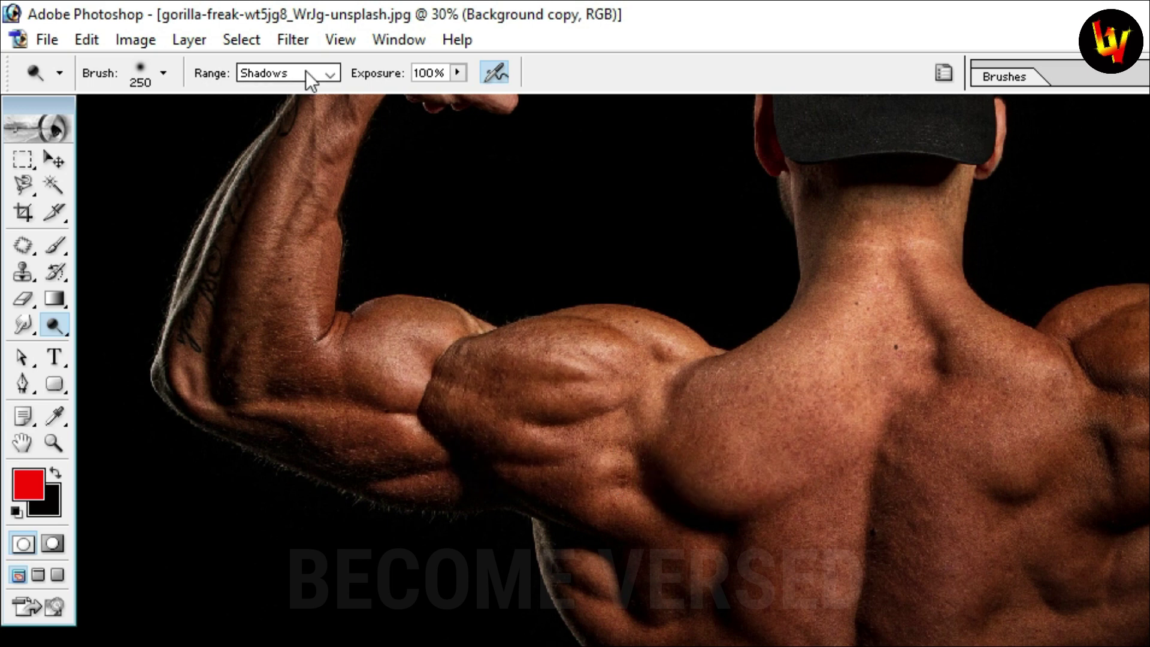
# Step: Switch the Dodge range to Midtones and brush over the left shoulder and back muscles at 100% exposure
pyautogui.click(305, 71)
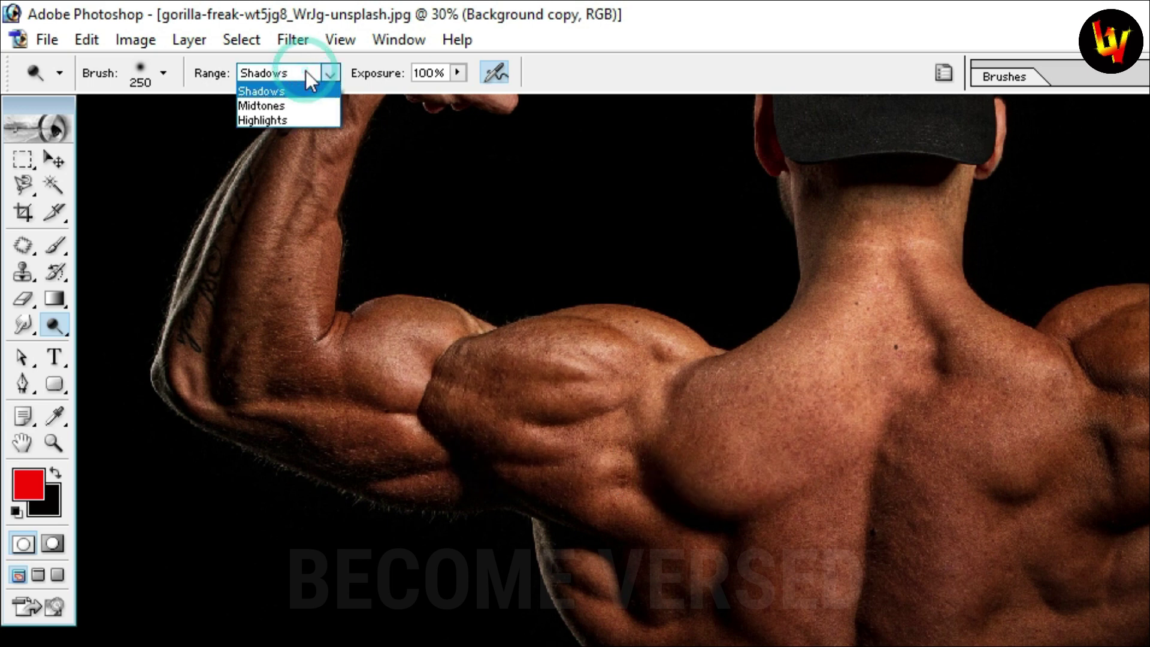
pyautogui.click(266, 106)
pyautogui.moveTo(462, 385)
pyautogui.mouseDown()
pyautogui.moveTo(575, 383)
pyautogui.moveTo(578, 360)
pyautogui.moveTo(565, 383)
pyautogui.moveTo(478, 431)
pyautogui.moveTo(727, 523)
pyautogui.moveTo(636, 608)
pyautogui.moveTo(661, 491)
pyautogui.moveTo(640, 460)
pyautogui.mouseUp()
pyautogui.moveTo(1093, 394)
pyautogui.mouseDown()
pyautogui.moveTo(1130, 389)
pyautogui.moveTo(1088, 490)
pyautogui.moveTo(1070, 385)
pyautogui.moveTo(904, 411)
pyautogui.moveTo(623, 423)
pyautogui.moveTo(606, 401)
pyautogui.mouseUp()
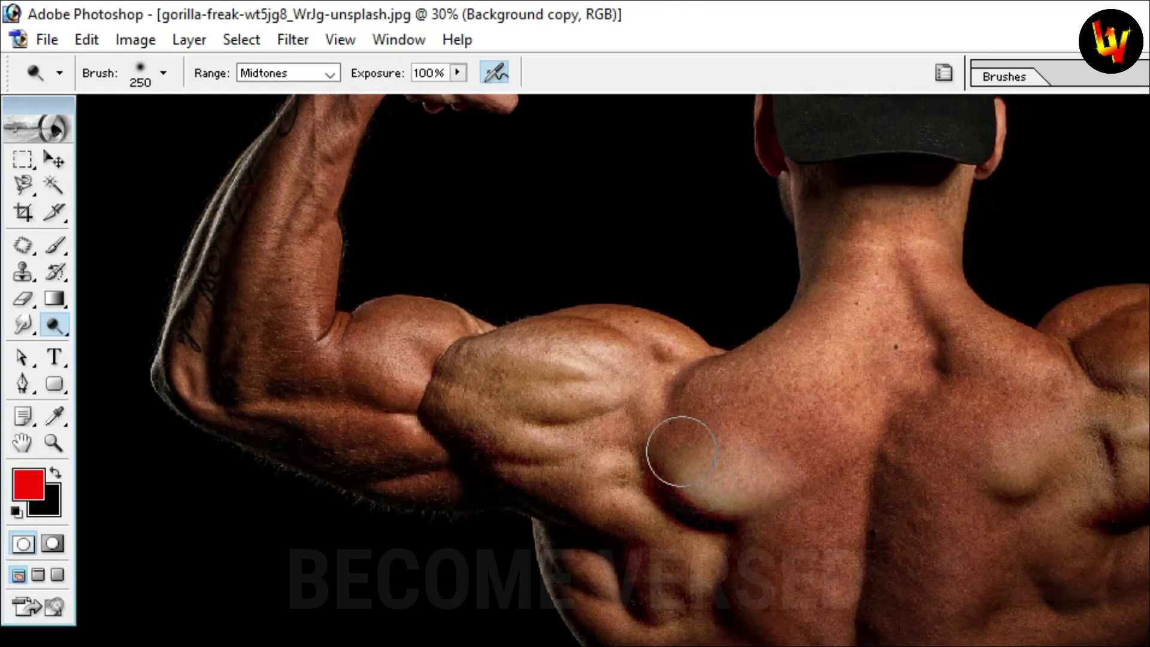
pyautogui.moveTo(681, 450)
pyautogui.mouseDown()
pyautogui.moveTo(646, 439)
pyautogui.moveTo(706, 489)
pyautogui.moveTo(662, 455)
pyautogui.moveTo(397, 375)
pyautogui.moveTo(478, 402)
pyautogui.moveTo(644, 519)
pyautogui.moveTo(667, 419)
pyautogui.moveTo(913, 622)
pyautogui.mouseUp()
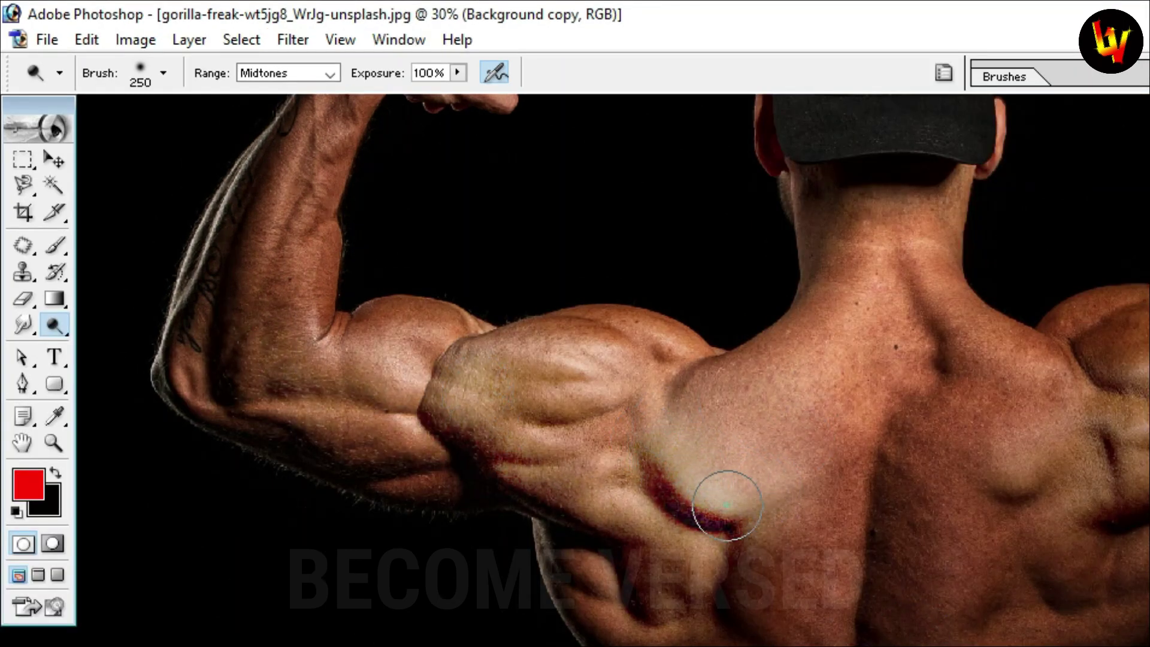
pyautogui.moveTo(726, 505)
pyautogui.mouseDown()
pyautogui.moveTo(726, 461)
pyautogui.moveTo(744, 449)
pyautogui.moveTo(765, 467)
pyautogui.moveTo(695, 479)
pyautogui.moveTo(783, 521)
pyautogui.mouseUp()
# Step: Undo all the Midtones dodge strokes on the shoulders and back
pyautogui.hotkey('ctrl', 'z')
pyautogui.hotkey('ctrl', 'alt', 'z')
pyautogui.hotkey('ctrl', 'alt', 'z')
pyautogui.hotkey('ctrl', 'alt', 'z')
pyautogui.hotkey('ctrl', 'alt', 'z')
pyautogui.hotkey('ctrl', 'alt', 'z')
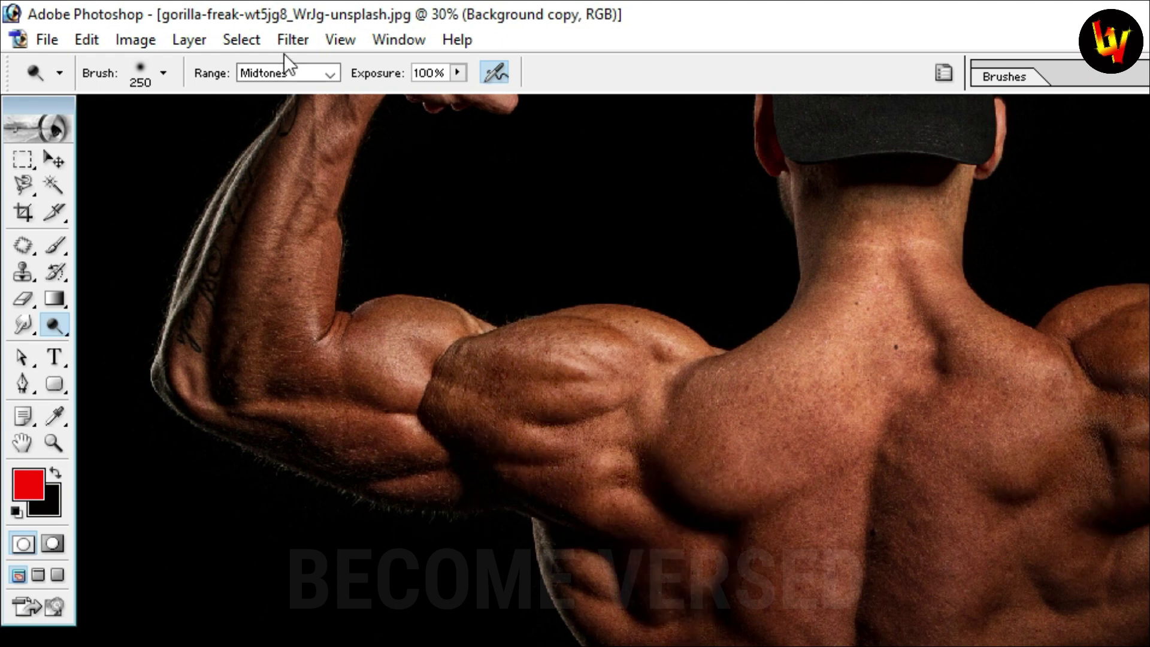
# Step: Set the Dodge range to Highlights and brush over the left upper arm, shoulder and side of the back at 100% exposure
pyautogui.click(301, 71)
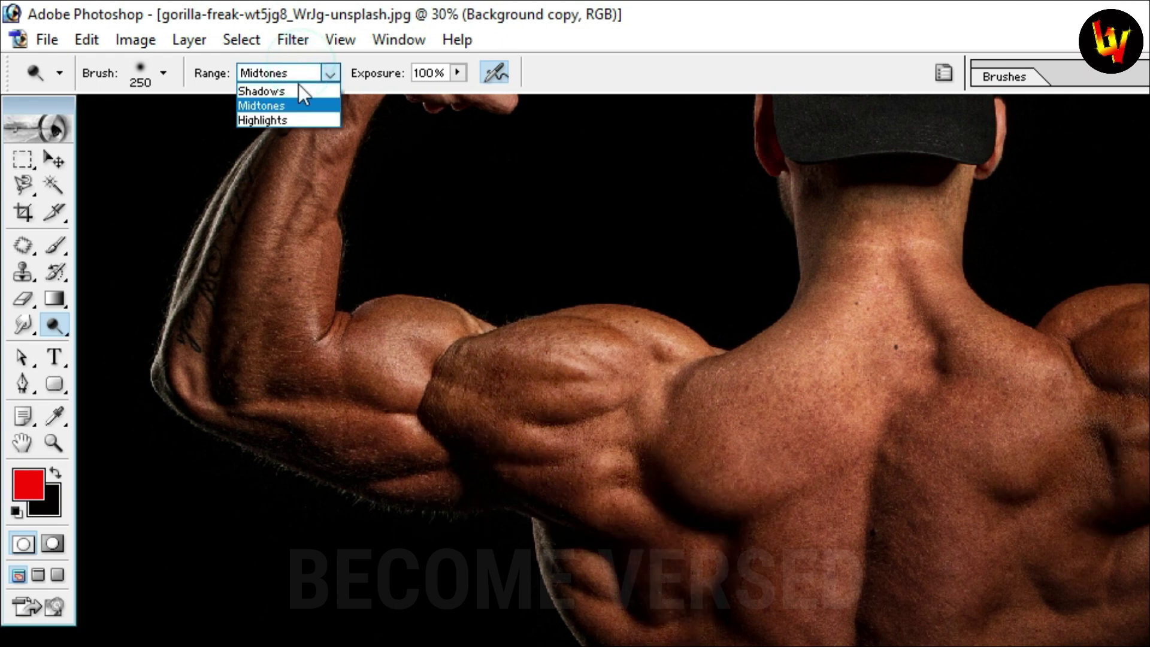
pyautogui.click(286, 121)
pyautogui.moveTo(404, 343)
pyautogui.mouseDown()
pyautogui.moveTo(631, 373)
pyautogui.moveTo(431, 402)
pyautogui.moveTo(453, 432)
pyautogui.moveTo(567, 449)
pyautogui.moveTo(461, 427)
pyautogui.moveTo(665, 511)
pyautogui.mouseUp()
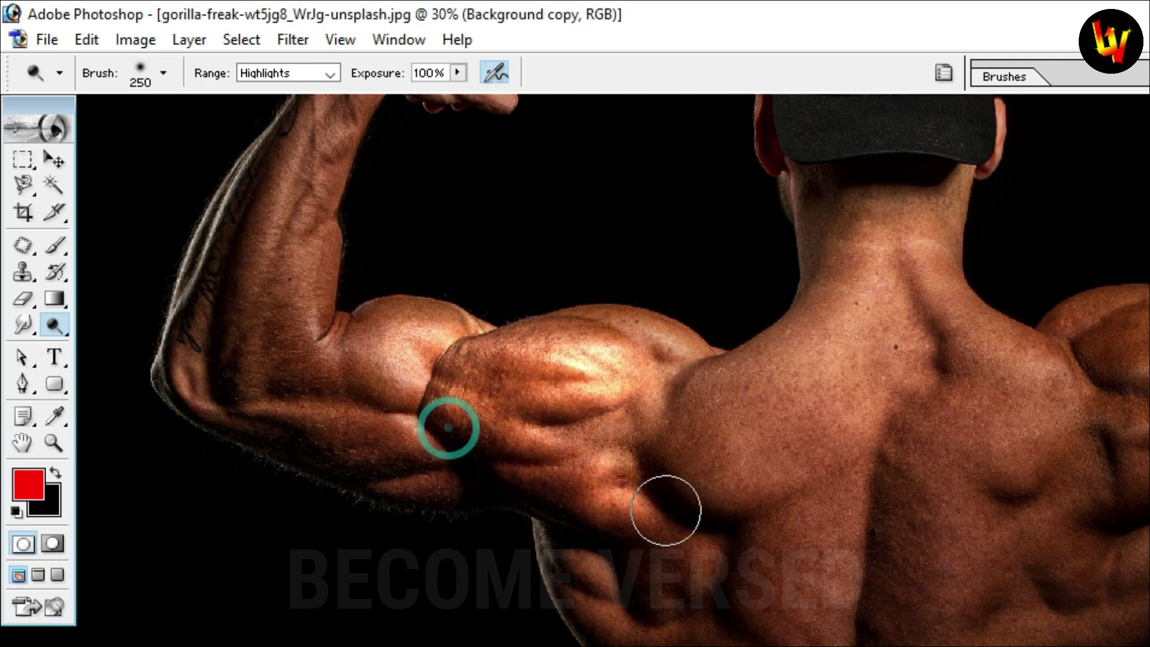
pyautogui.moveTo(582, 560); pyautogui.dragTo(696, 623)
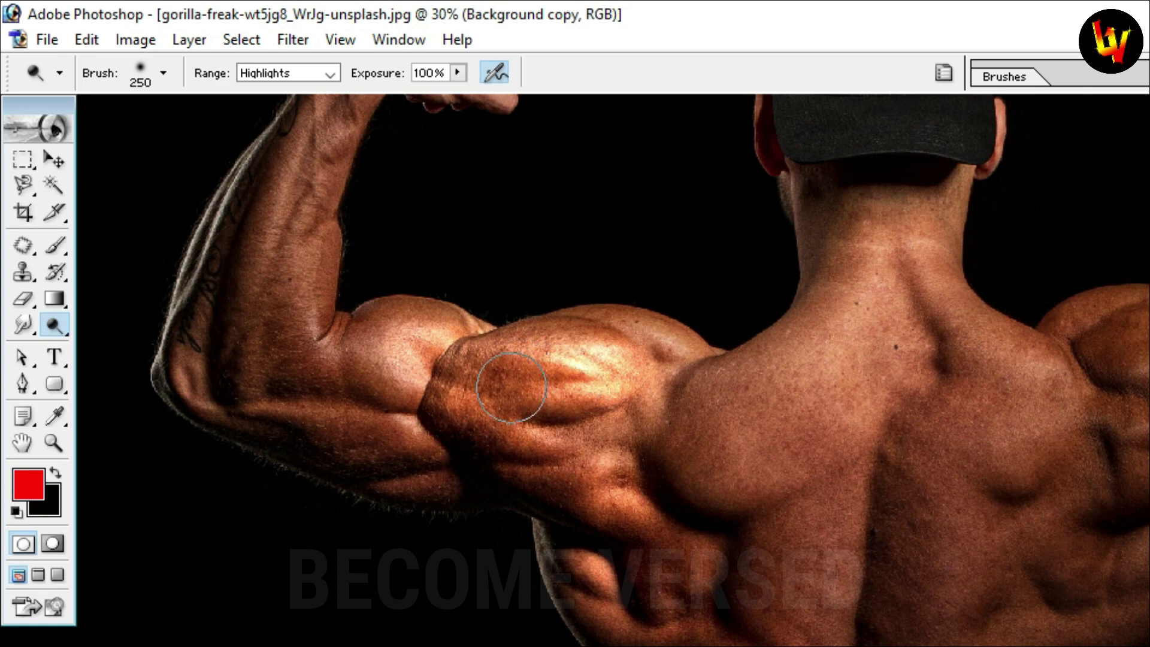
pyautogui.moveTo(513, 388); pyautogui.dragTo(625, 379)
# Step: Undo the full-exposure Highlights dodge strokes on the left arm and back
pyautogui.hotkey('ctrl', 'alt', 'z')
pyautogui.hotkey('ctrl', 'alt', 'z')
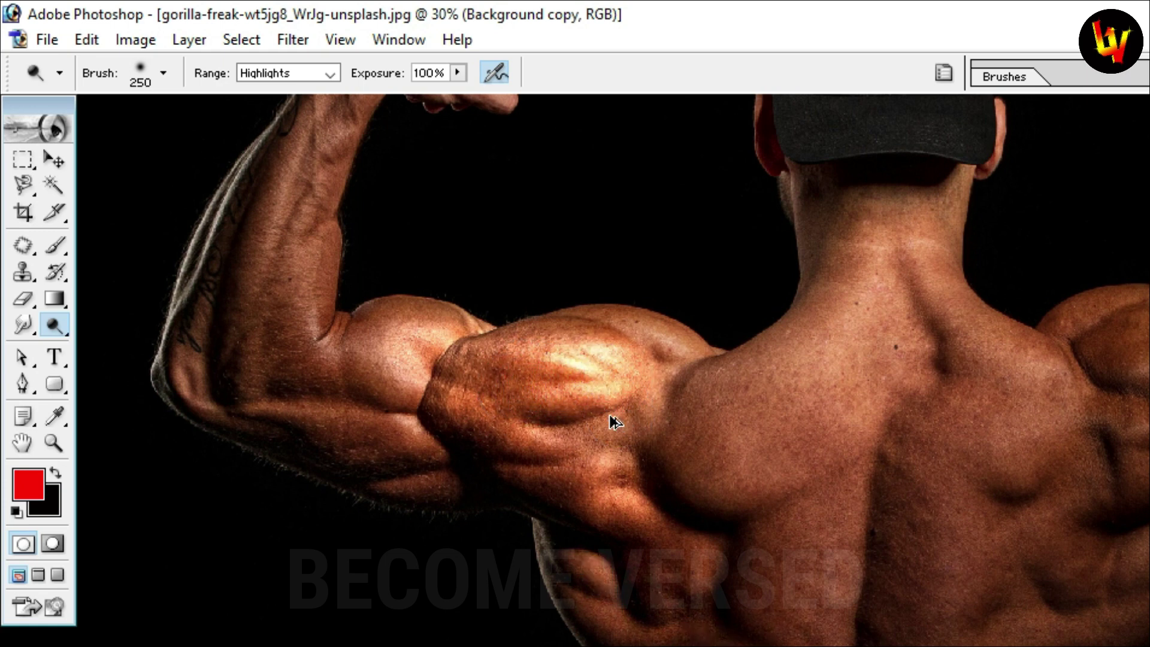
pyautogui.hotkey('ctrl', 'alt', 'z')
pyautogui.hotkey('ctrl', 'alt', 'z')
pyautogui.hotkey('ctrl', 'alt', 'z')
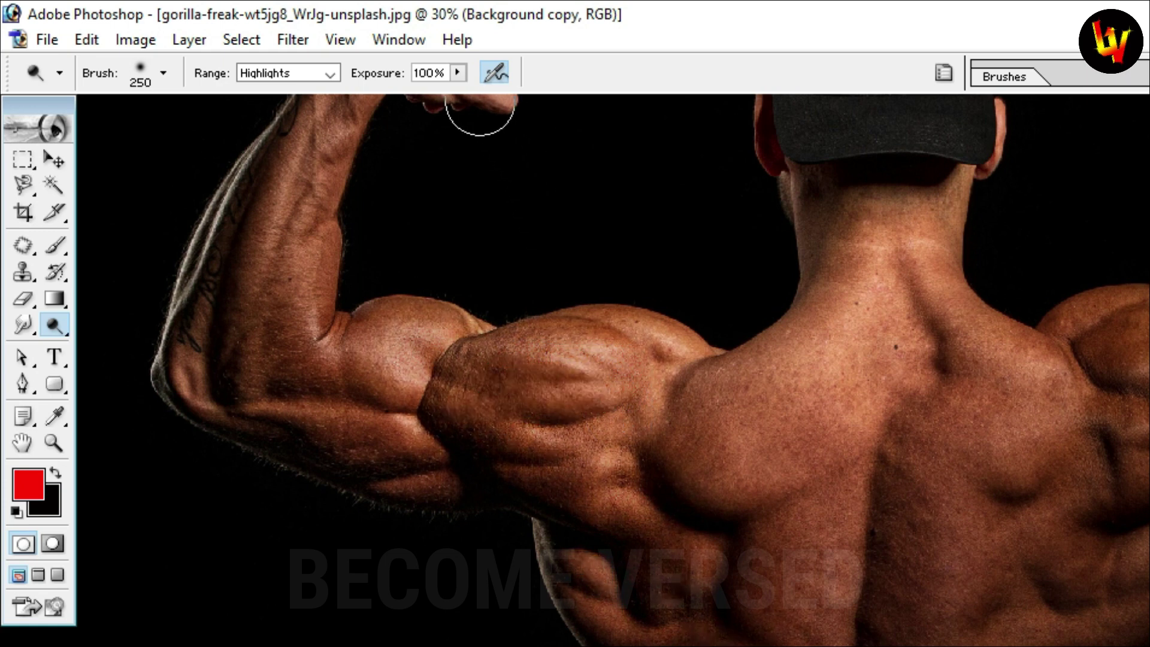
# Step: Lower the Dodge exposure to 35% and brighten the highlights on the left shoulder and back muscles
pyautogui.click(461, 72)
pyautogui.moveTo(442, 96); pyautogui.dragTo(396, 99)
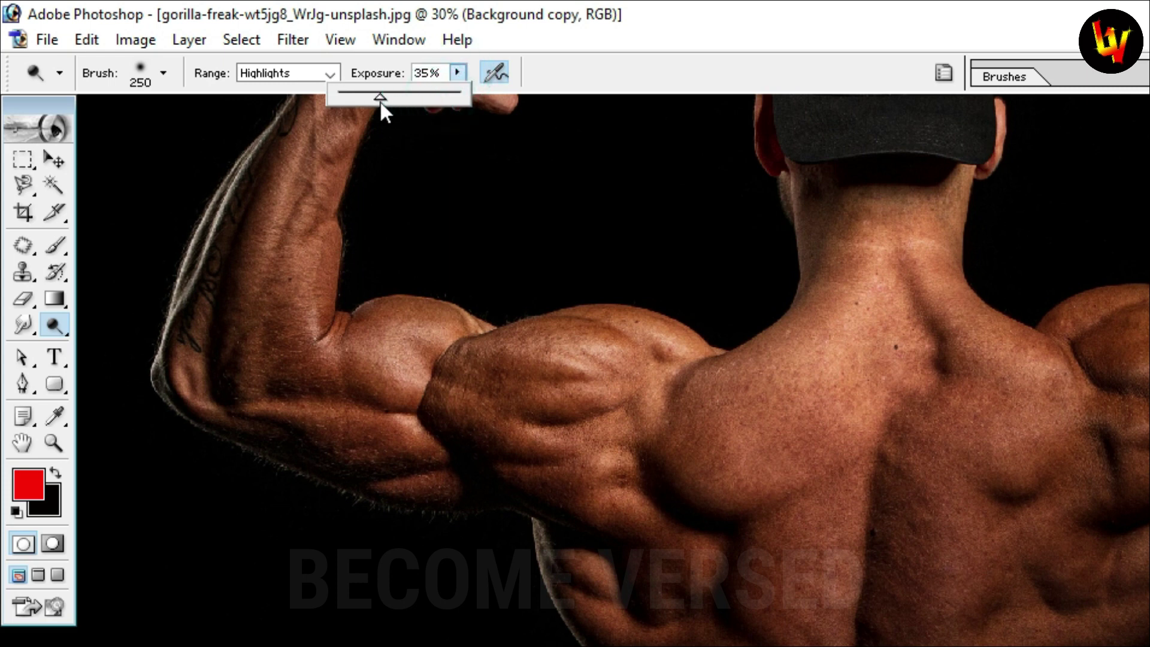
pyautogui.moveTo(510, 368)
pyautogui.mouseDown()
pyautogui.moveTo(558, 361)
pyautogui.moveTo(620, 378)
pyautogui.moveTo(547, 417)
pyautogui.moveTo(589, 409)
pyautogui.mouseUp()
pyautogui.moveTo(519, 467); pyautogui.dragTo(632, 484)
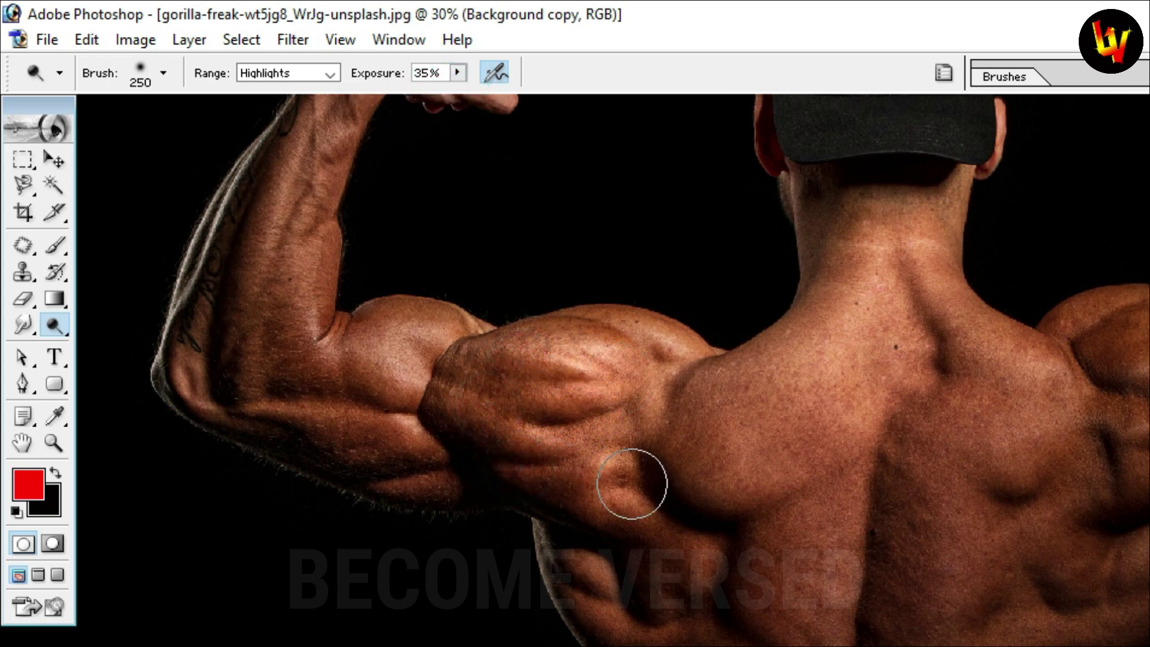
pyautogui.moveTo(578, 575); pyautogui.dragTo(620, 597)
pyautogui.moveTo(687, 528); pyautogui.dragTo(698, 594)
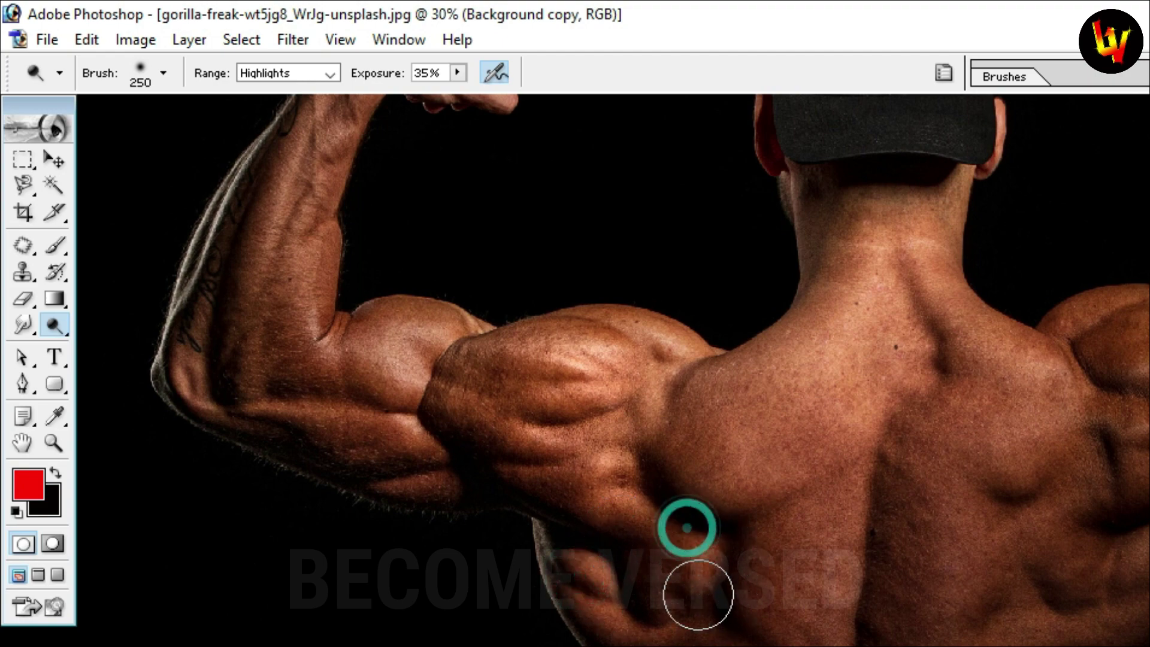
pyautogui.moveTo(791, 595); pyautogui.dragTo(866, 646)
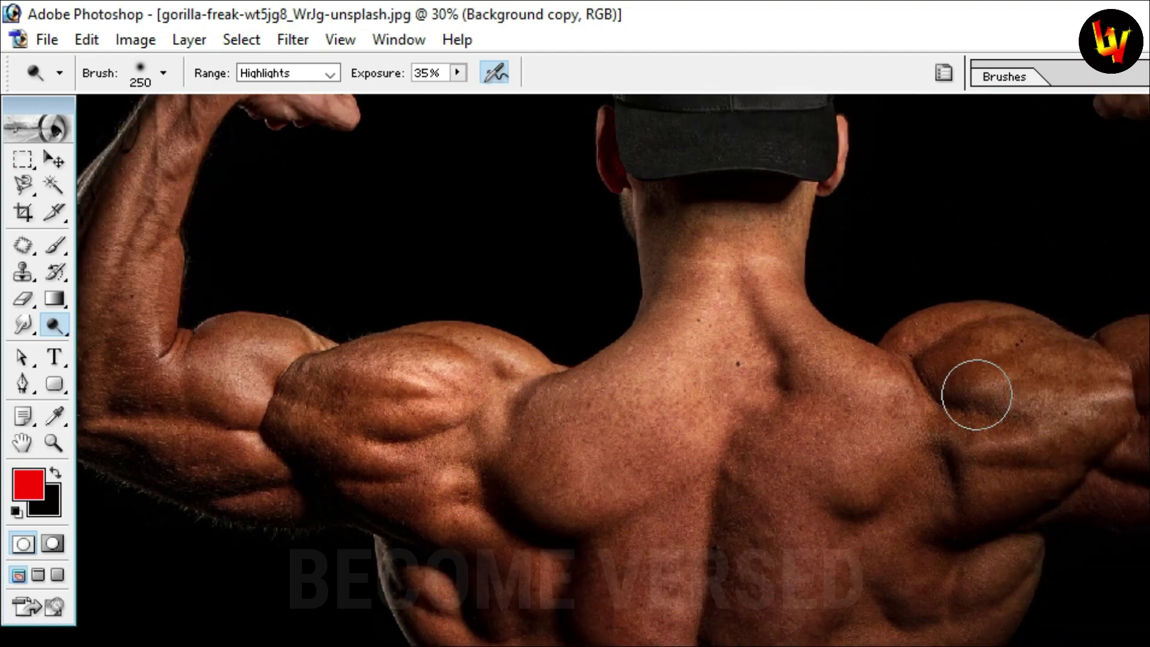
# Step: Brighten the highlights on both shoulders, the middle of the back and the left arm with the Dodge tool at 35% exposure
pyautogui.moveTo(957, 367); pyautogui.dragTo(1026, 368)
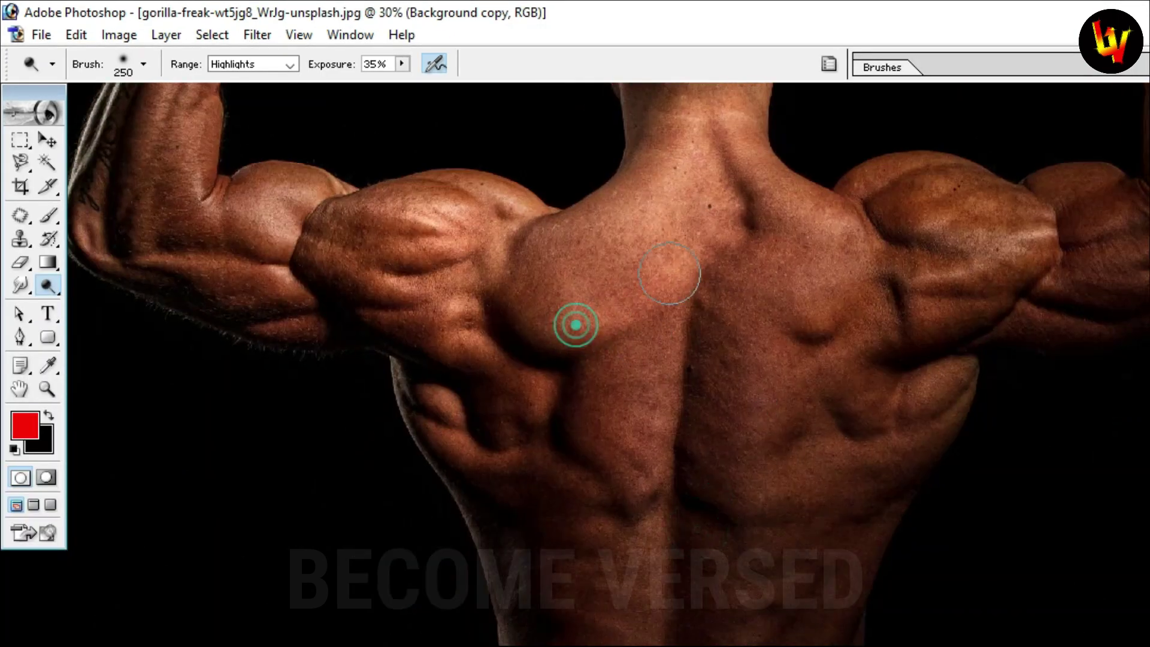
pyautogui.moveTo(577, 323); pyautogui.dragTo(683, 409)
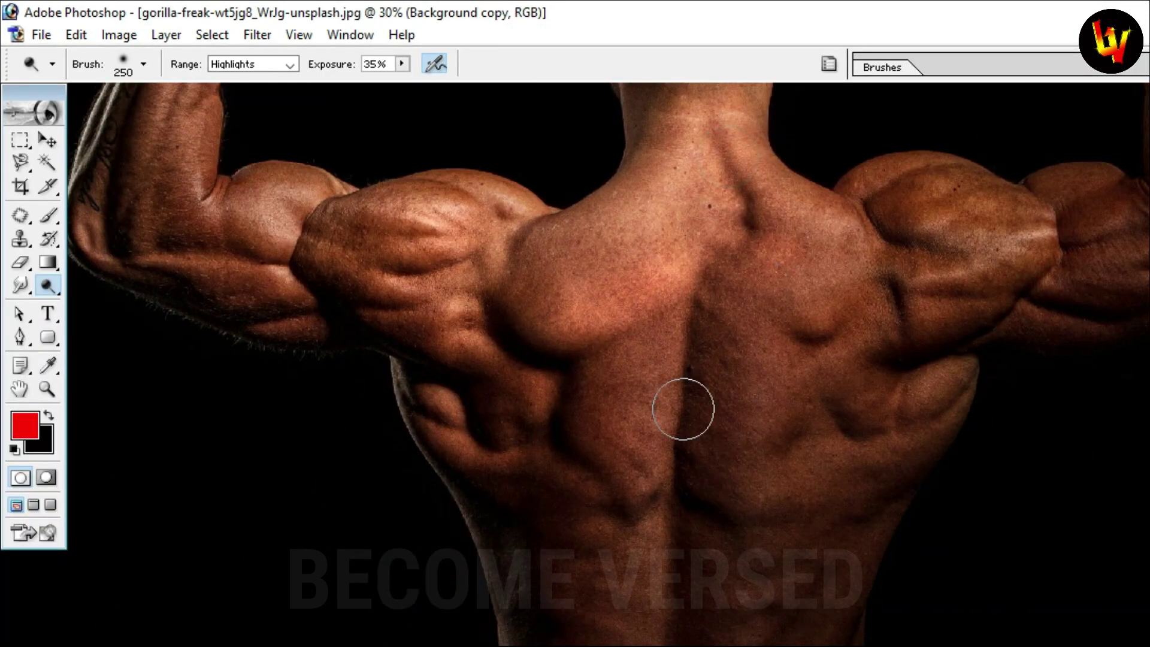
pyautogui.moveTo(361, 256); pyautogui.dragTo(483, 318)
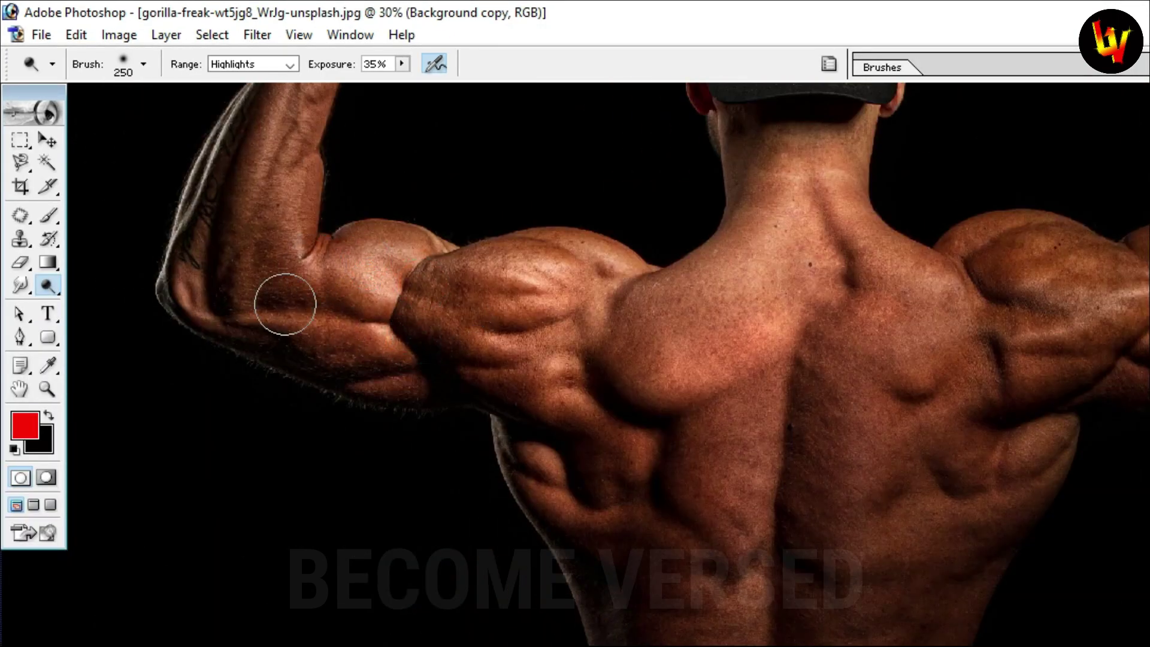
pyautogui.moveTo(543, 358); pyautogui.dragTo(621, 336)
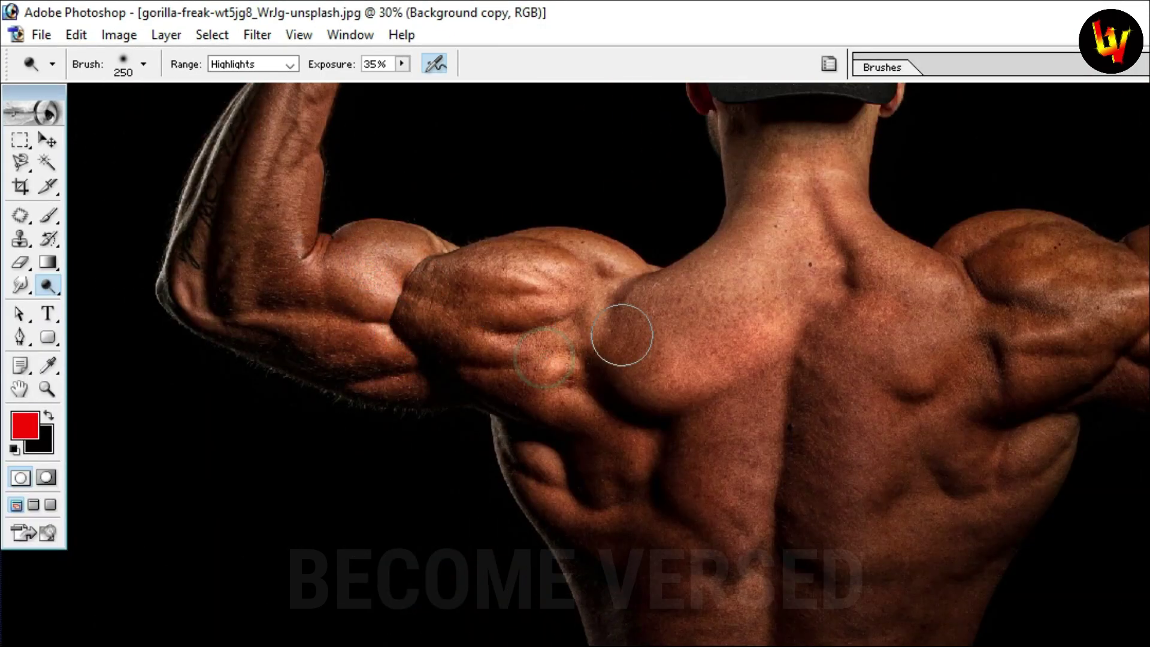
pyautogui.moveTo(1060, 330)
pyautogui.mouseDown()
pyautogui.moveTo(984, 259)
pyautogui.moveTo(960, 390)
pyautogui.mouseUp()
pyautogui.moveTo(994, 342); pyautogui.dragTo(962, 363)
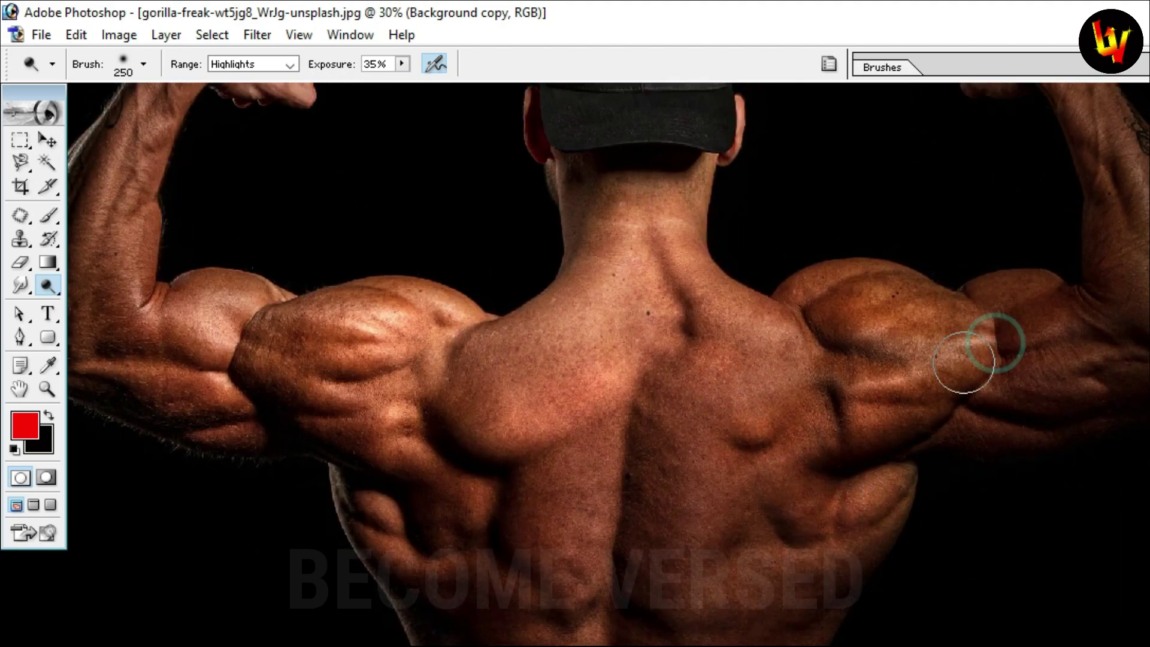
# Step: Dodge the highlights along the right upper arm and tattooed forearm at 35% exposure
pyautogui.moveTo(1069, 413); pyautogui.dragTo(1083, 344)
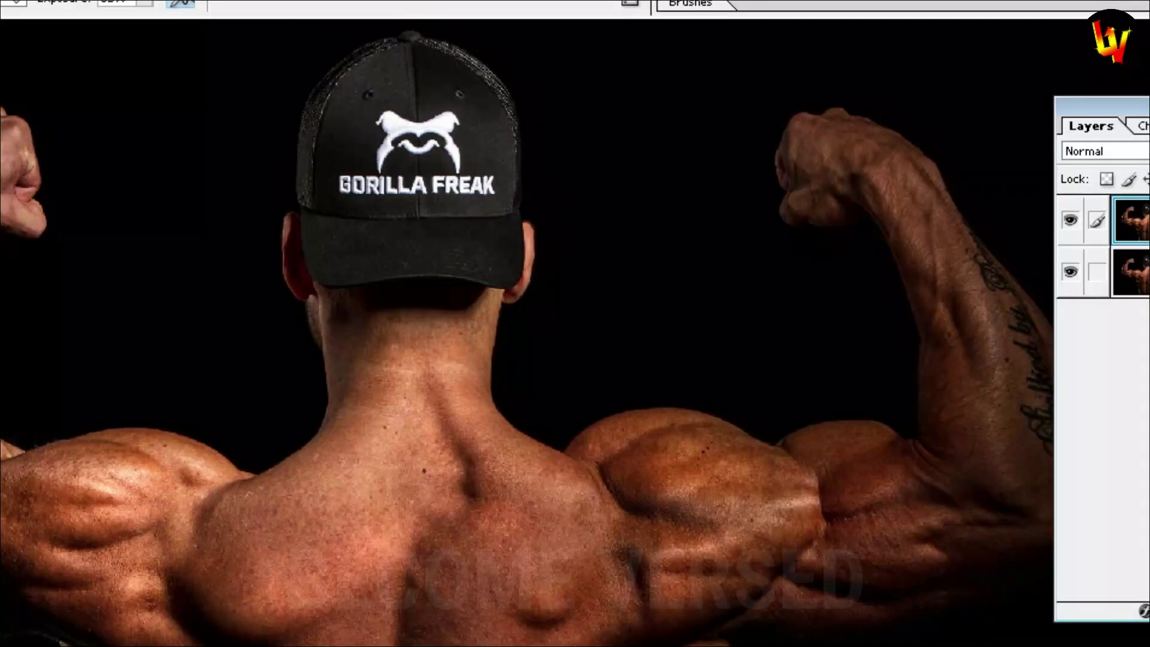
pyautogui.moveTo(1004, 257)
pyautogui.mouseDown()
pyautogui.moveTo(982, 265)
pyautogui.moveTo(1021, 390)
pyautogui.mouseUp()
pyautogui.moveTo(1009, 351)
pyautogui.mouseDown()
pyautogui.moveTo(981, 293)
pyautogui.moveTo(1026, 437)
pyautogui.mouseUp()
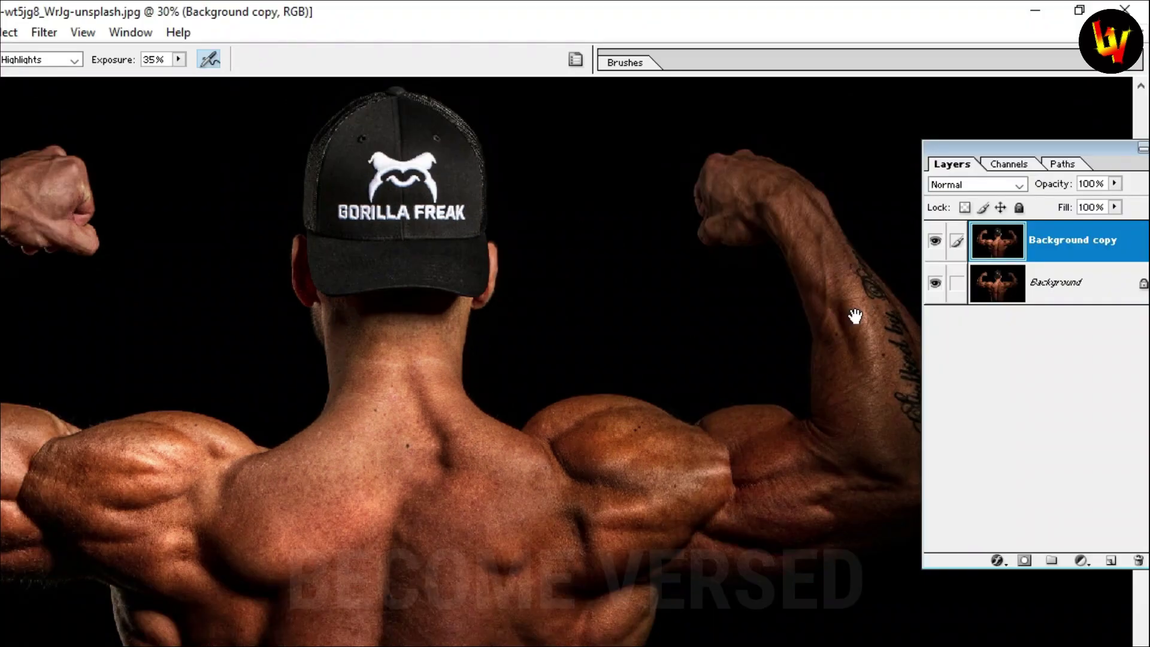
# Step: Hide and show the Background copy layer to compare the dodged photo with the original
pyautogui.moveTo(971, 313); pyautogui.dragTo(976, 177)
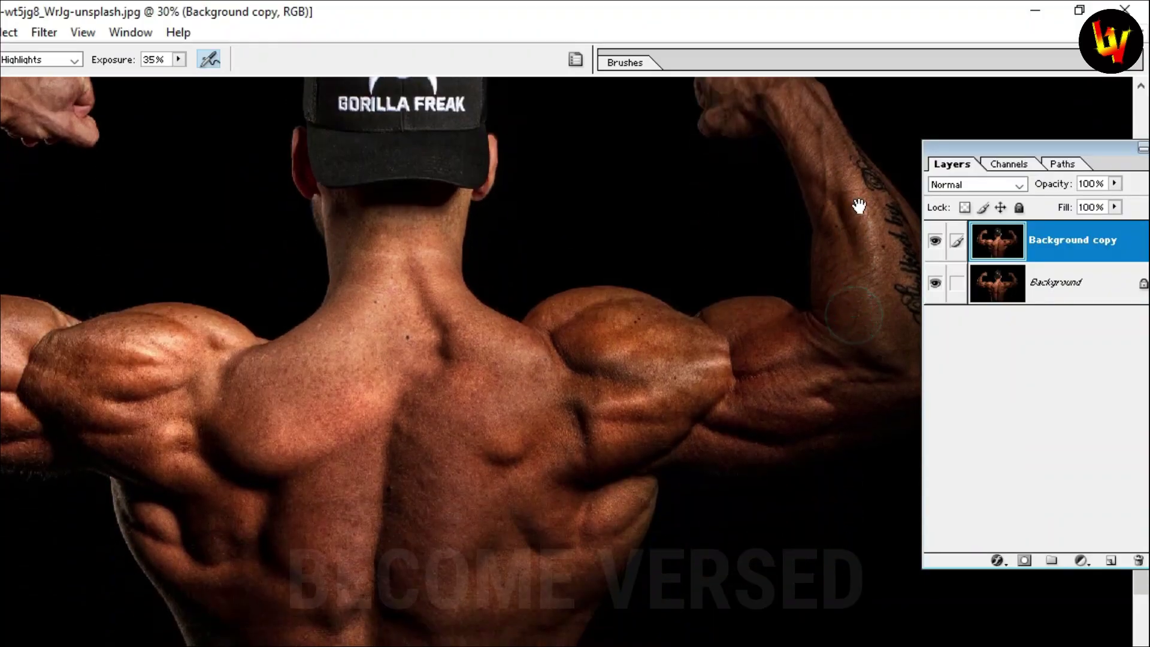
pyautogui.click(934, 241)
pyautogui.click(934, 242)
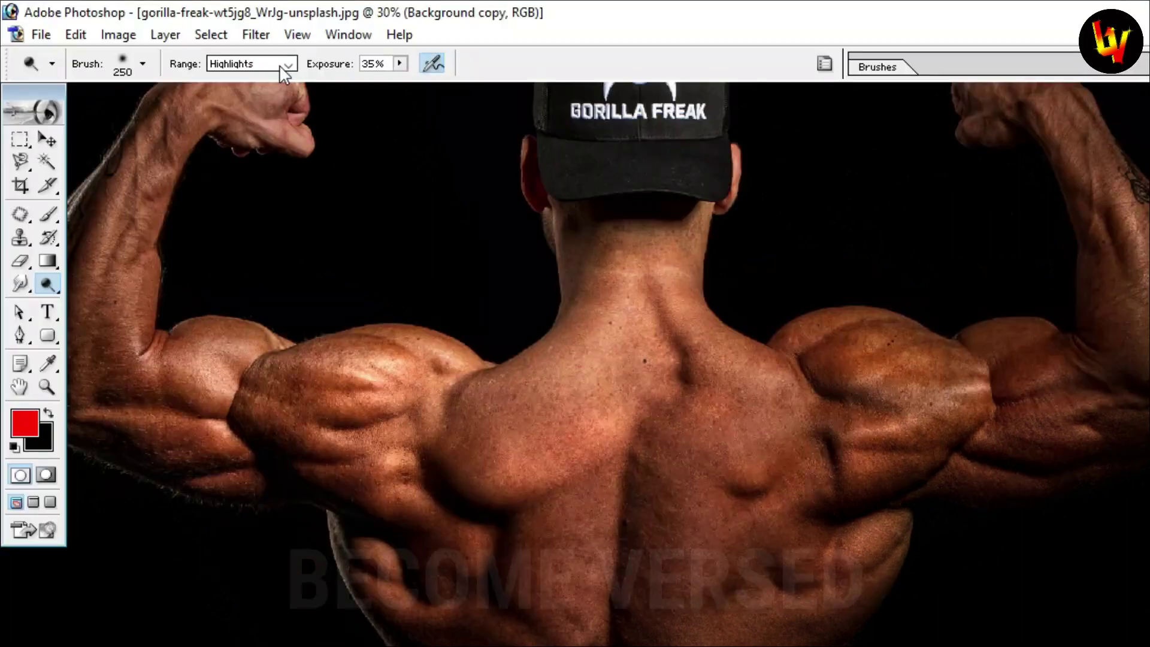
# Step: Set the Dodge exposure to 100% with the Highlights range and try a stroke on the left shoulder, undoing it
pyautogui.click(281, 65)
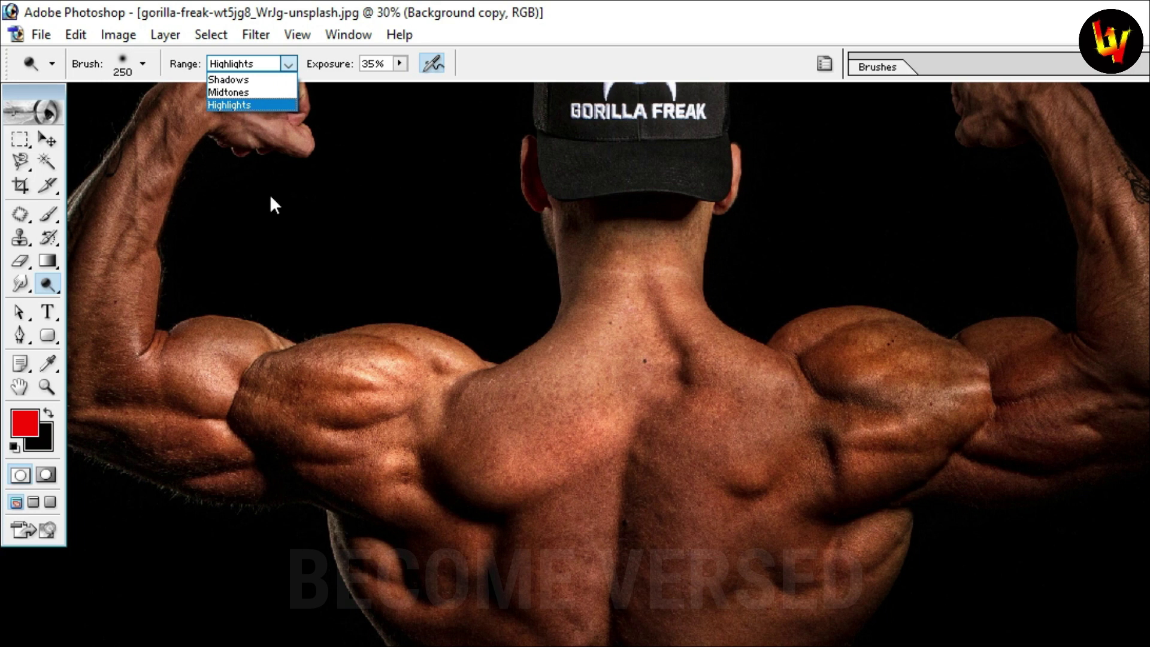
pyautogui.click(253, 105)
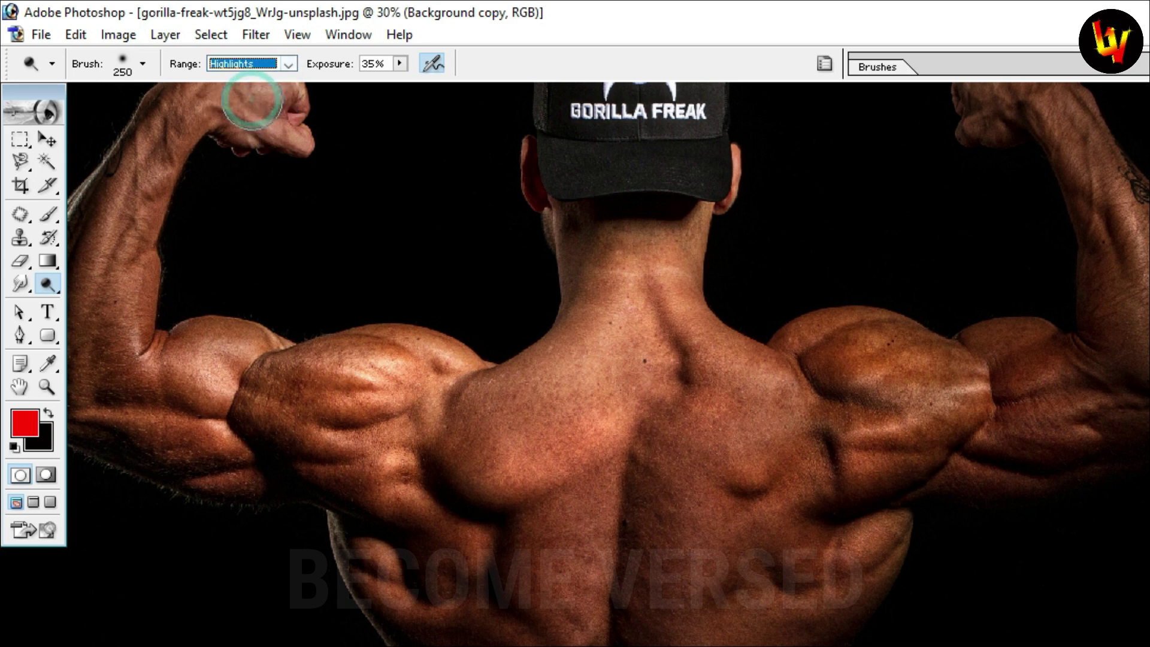
pyautogui.click(399, 63)
pyautogui.moveTo(448, 84); pyautogui.dragTo(473, 84)
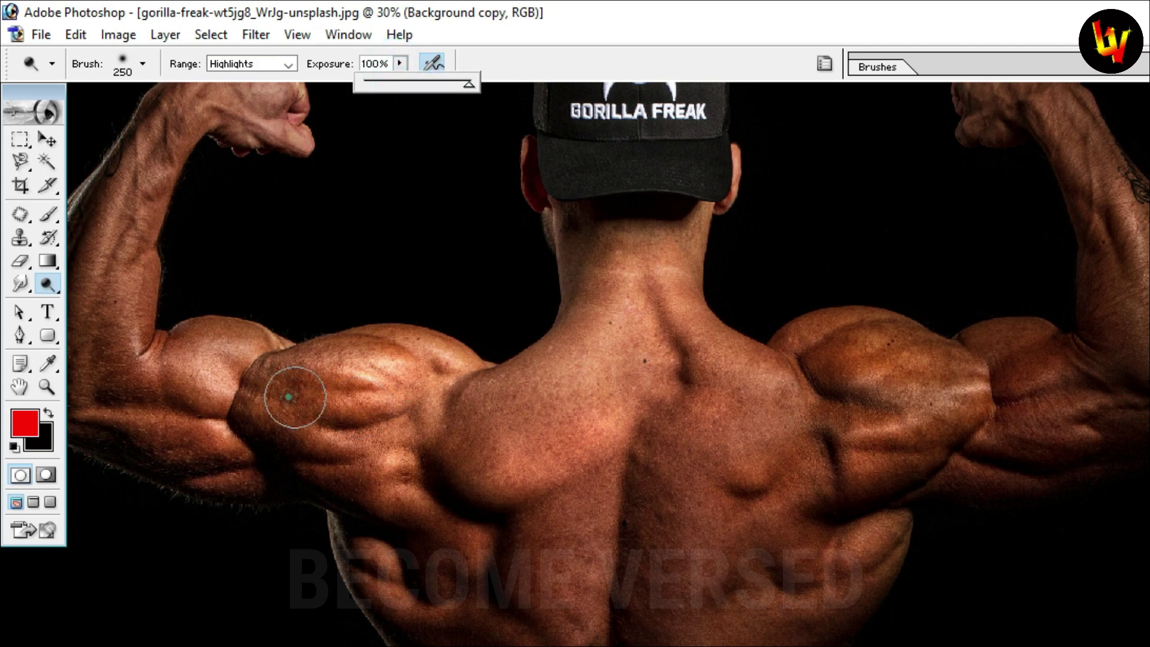
pyautogui.moveTo(289, 396)
pyautogui.mouseDown()
pyautogui.moveTo(388, 399)
pyautogui.moveTo(252, 395)
pyautogui.moveTo(383, 380)
pyautogui.mouseUp()
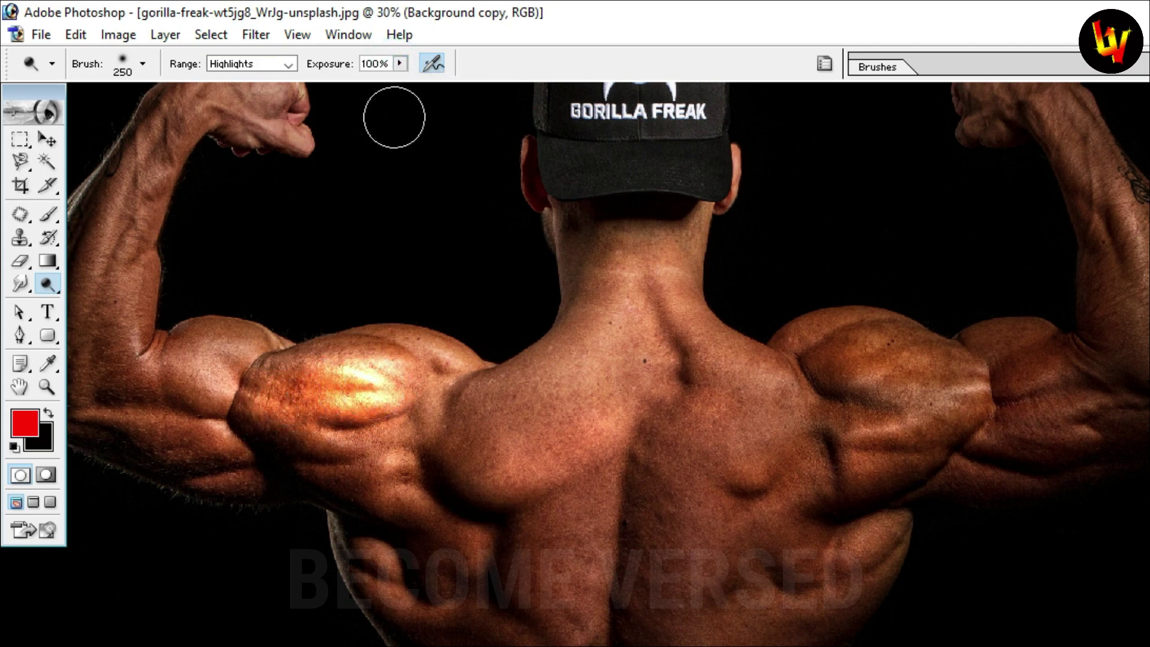
pyautogui.hotkey('ctrl', 'z')
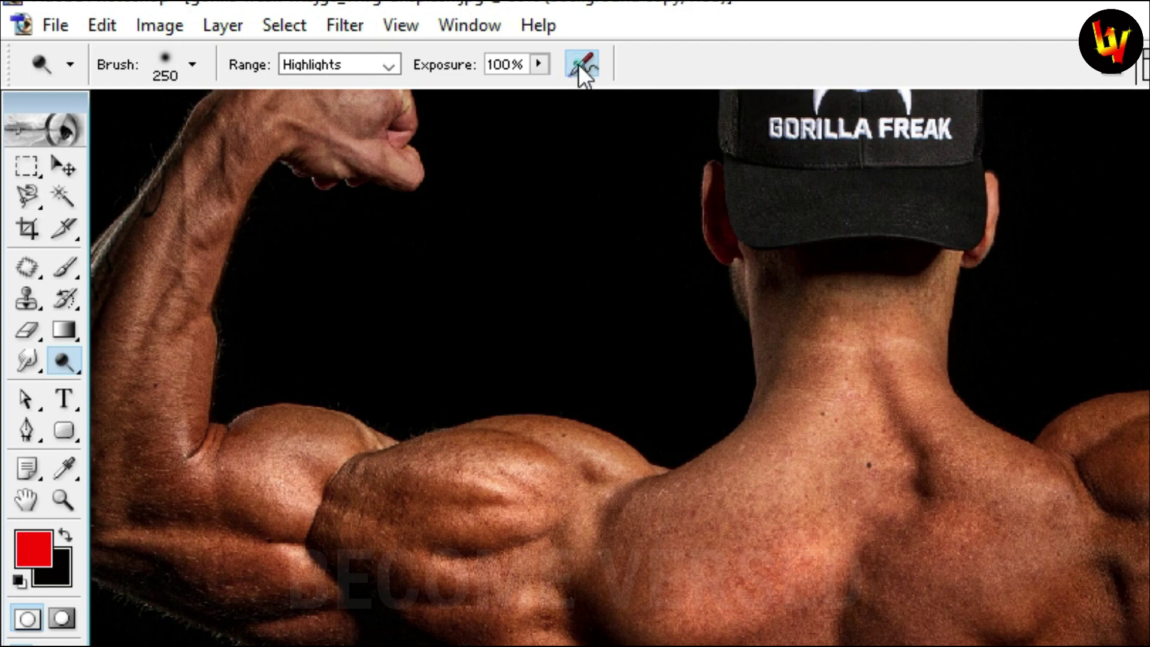
# Step: Enlarge the Dodge brush to 500 and try building up an airbrush highlight on the left shoulder, undoing it
pyautogui.click(581, 64)
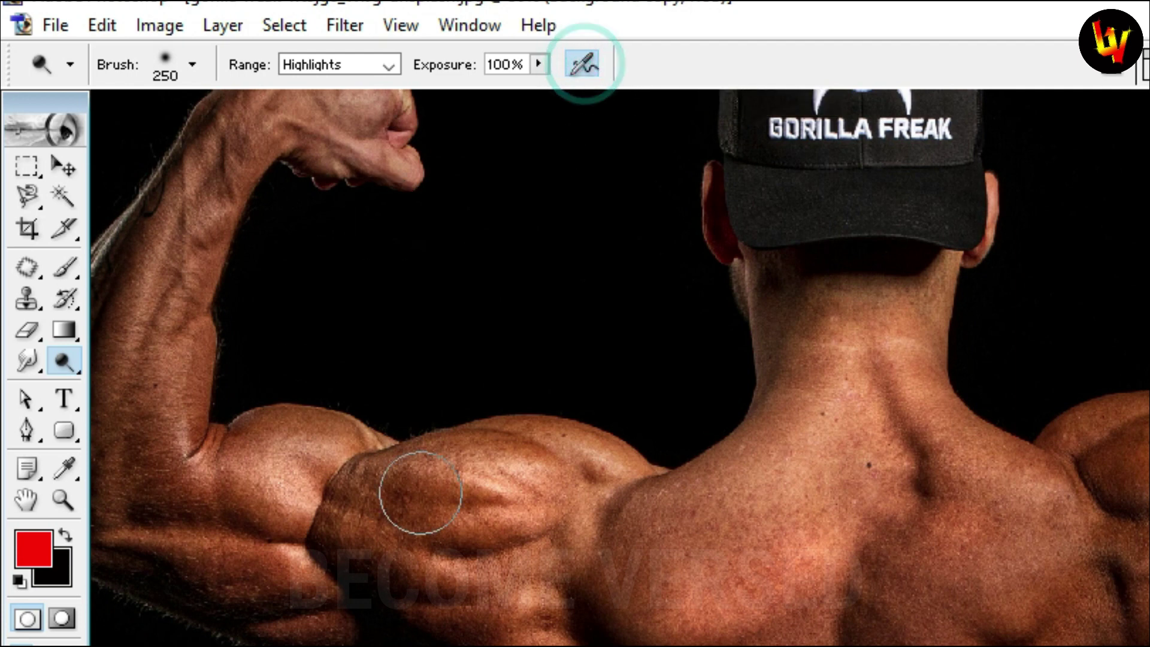
pyautogui.press(']')
pyautogui.press(']')
pyautogui.press(']')
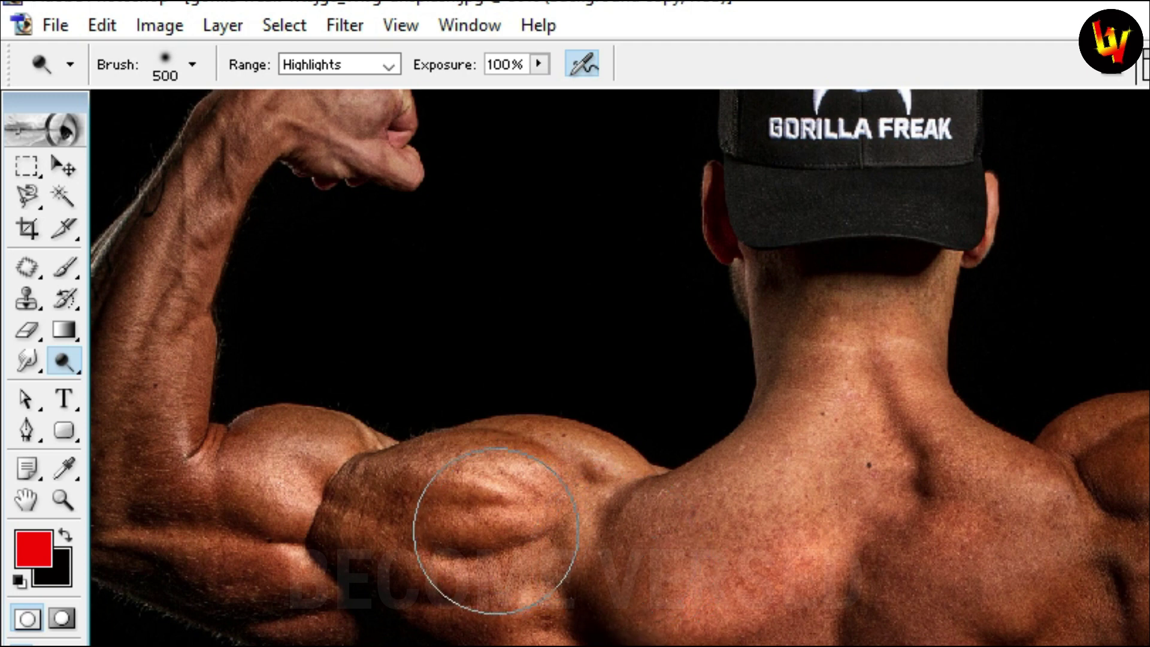
pyautogui.moveTo(496, 531); pyautogui.dragTo(496, 530)
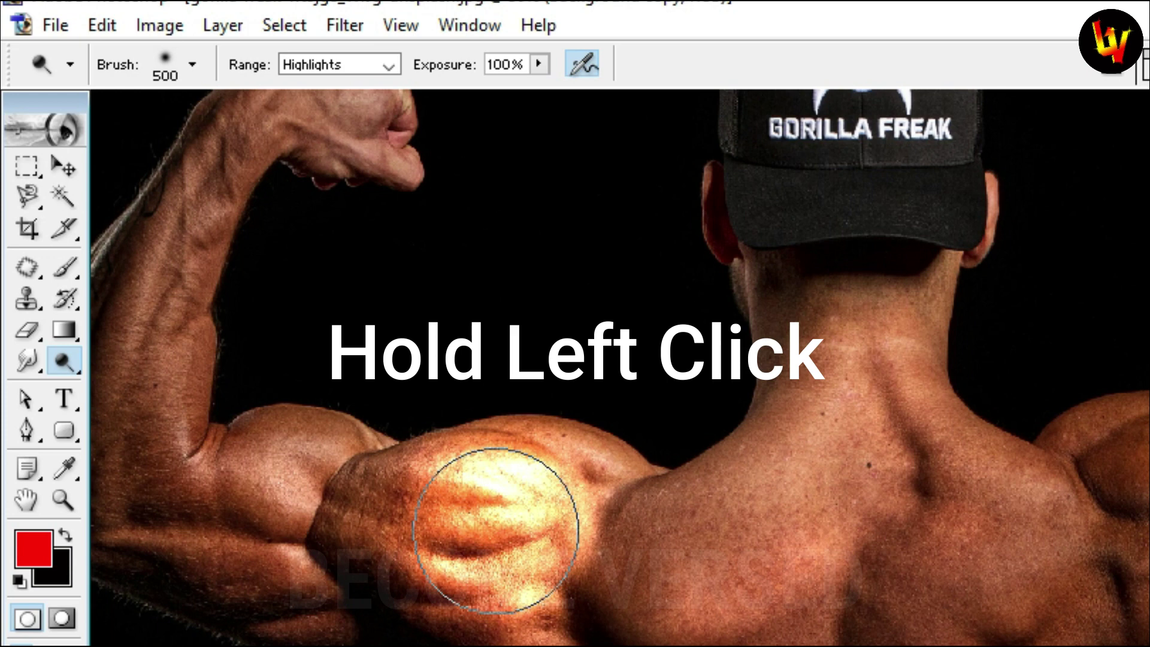
pyautogui.moveTo(496, 531); pyautogui.dragTo(529, 502)
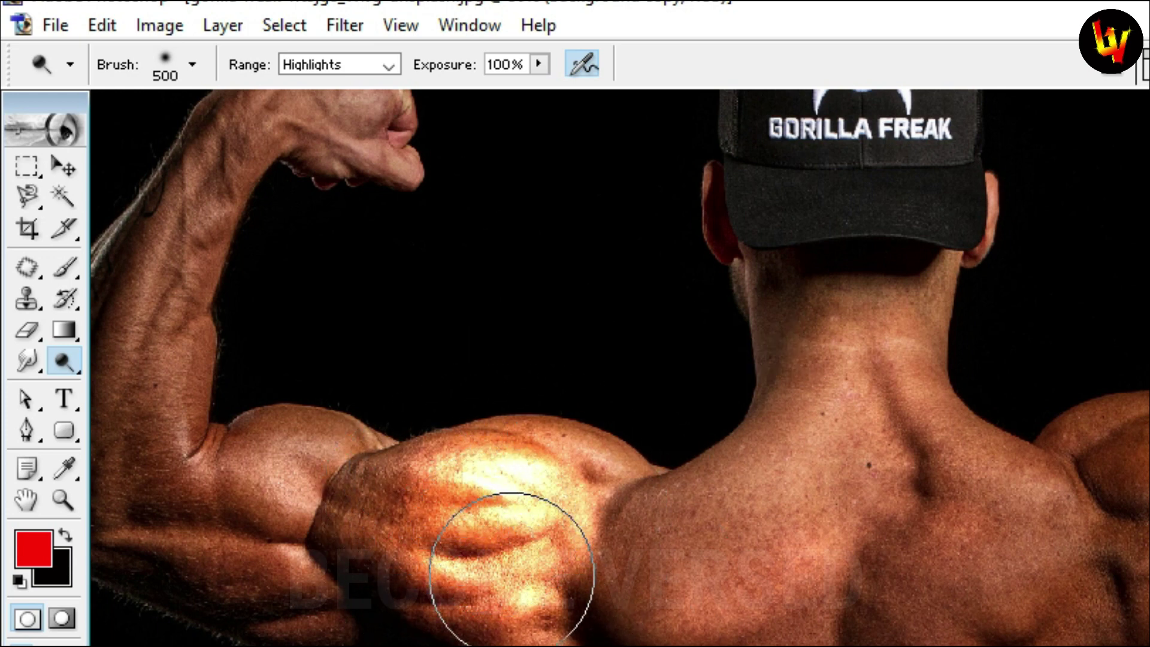
pyautogui.hotkey('ctrl', 'z')
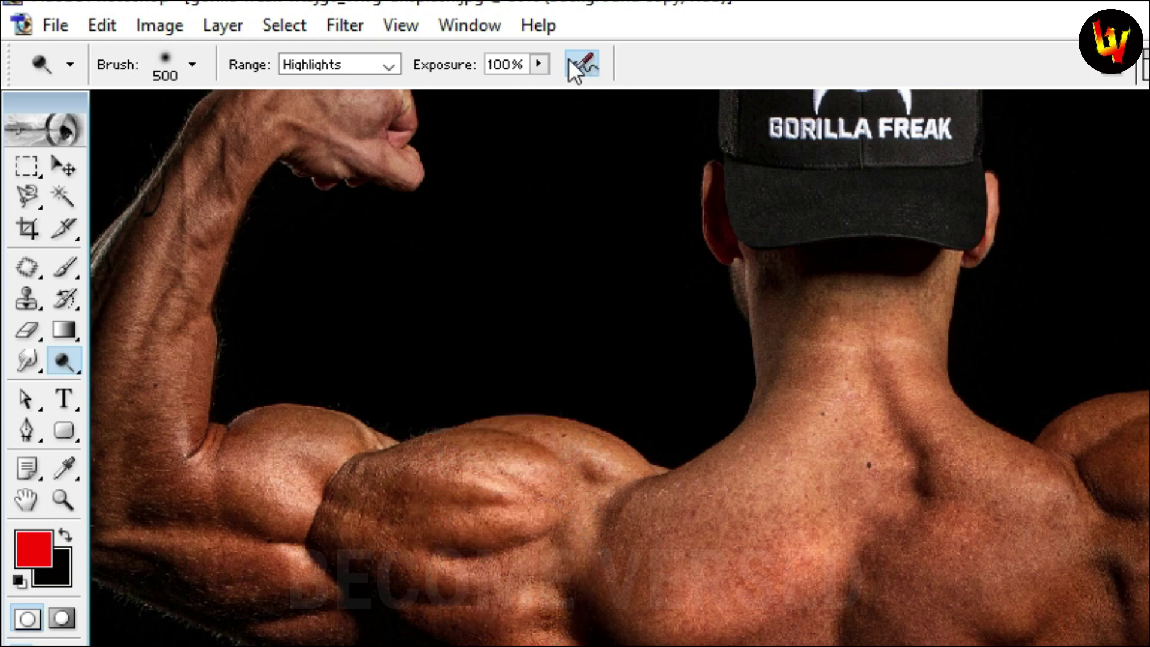
# Step: Try dodging the left shoulder with airbrush mode off, and again on the same spot with it turned back on
pyautogui.click(575, 70)
pyautogui.moveTo(462, 527)
pyautogui.mouseDown()
pyautogui.moveTo(424, 534)
pyautogui.moveTo(490, 530)
pyautogui.mouseUp()
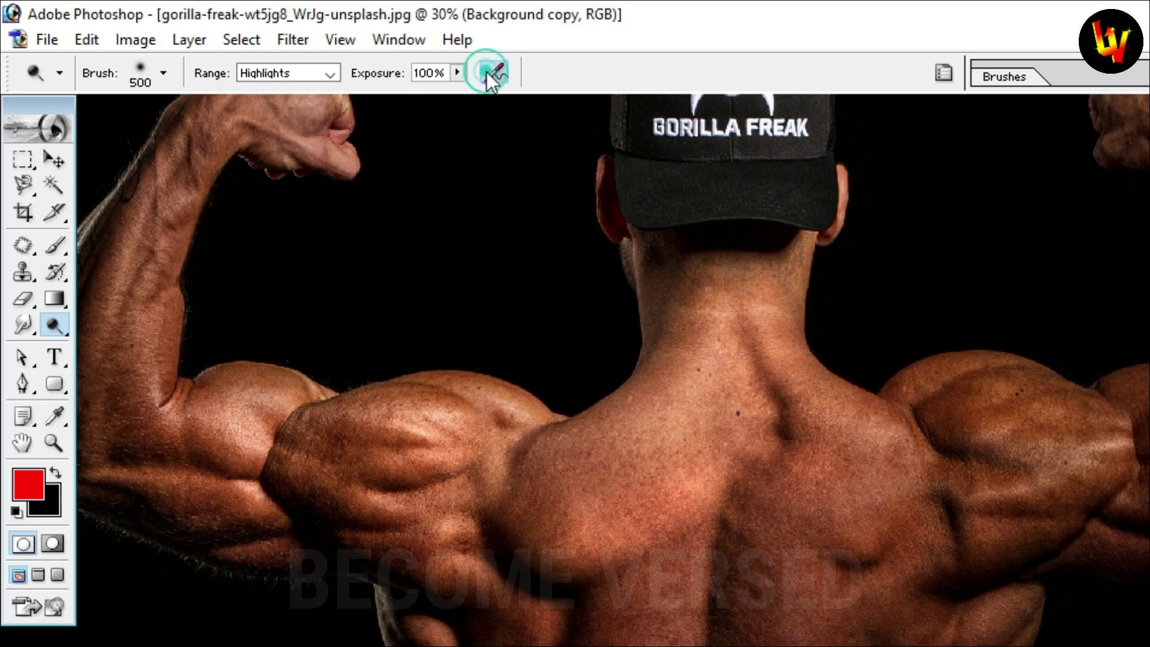
pyautogui.click(486, 71)
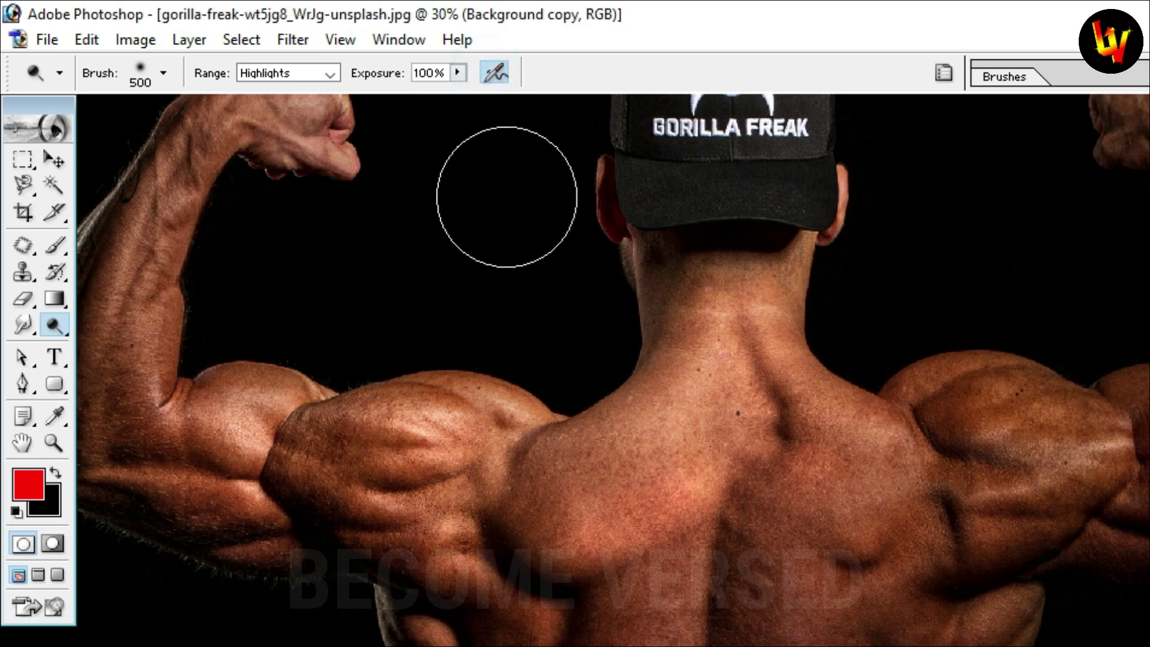
pyautogui.moveTo(434, 473); pyautogui.dragTo(434, 473)
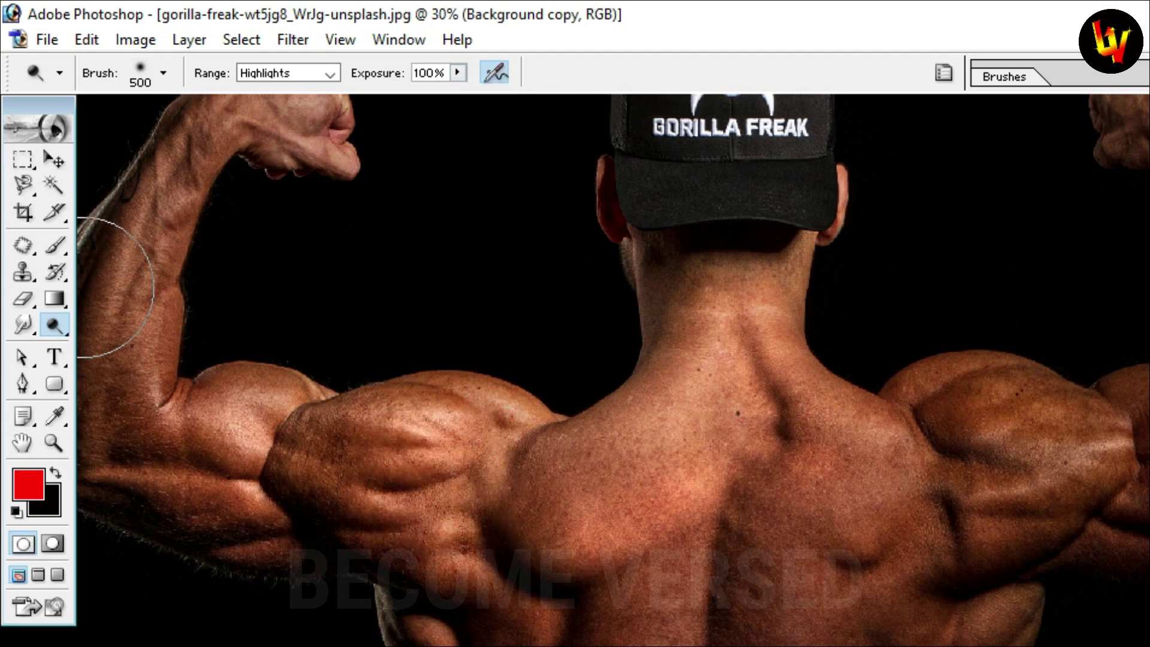
# Step: Switch to the Burn tool and darken the highlights on both shoulders and the left side of the back at 50% exposure
pyautogui.click(53, 325)
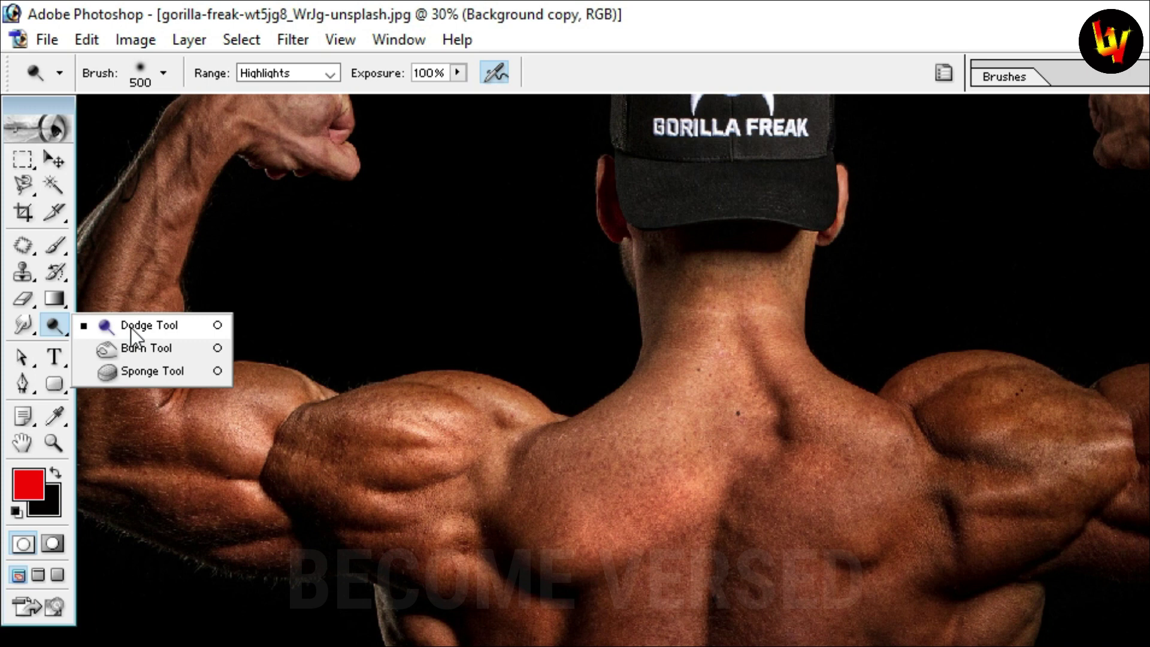
pyautogui.click(128, 348)
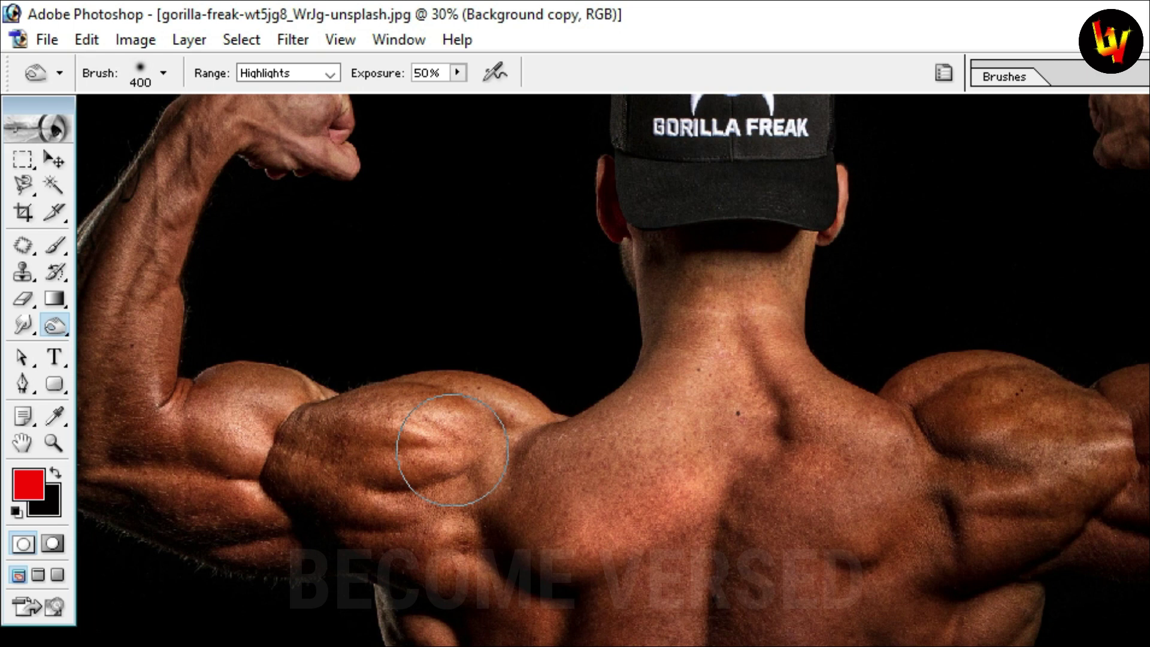
pyautogui.moveTo(377, 431)
pyautogui.mouseDown()
pyautogui.moveTo(521, 446)
pyautogui.moveTo(306, 496)
pyautogui.moveTo(538, 554)
pyautogui.moveTo(534, 567)
pyautogui.mouseUp()
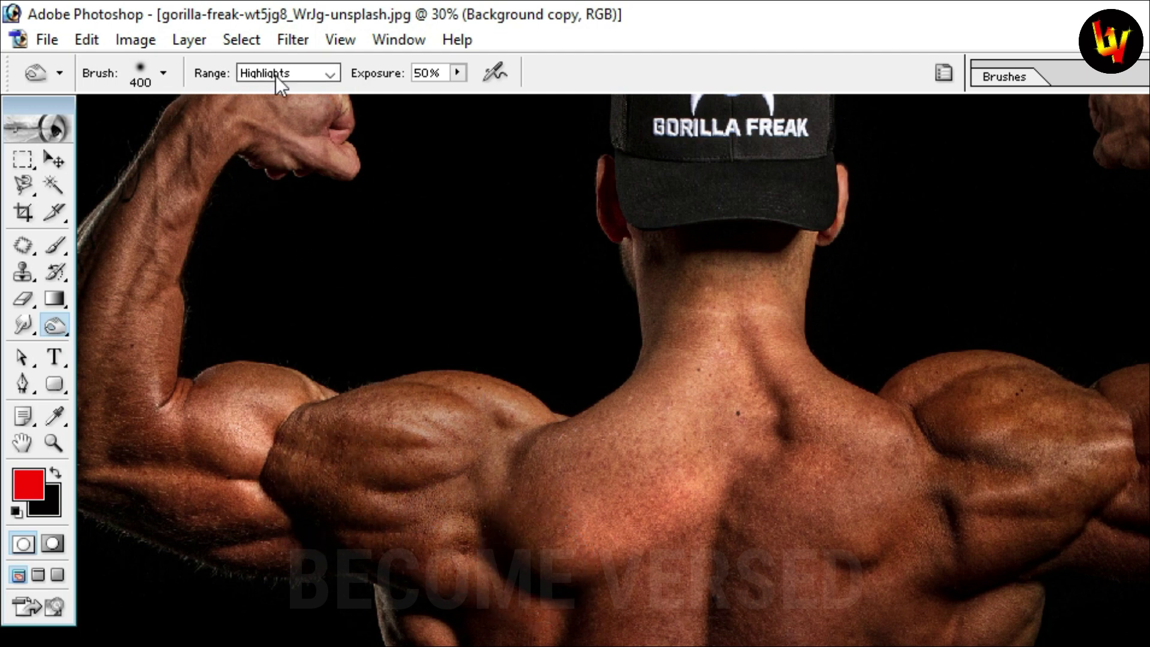
pyautogui.moveTo(958, 455); pyautogui.dragTo(1115, 443)
pyautogui.moveTo(1144, 479); pyautogui.dragTo(1029, 510)
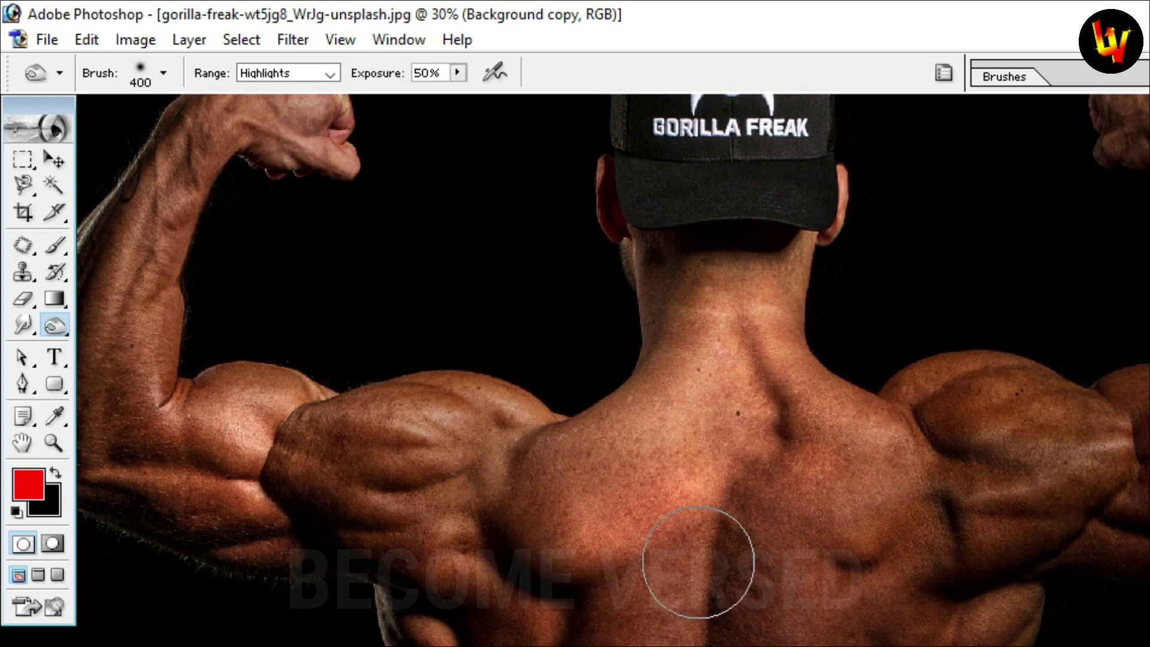
pyautogui.moveTo(484, 540); pyautogui.dragTo(557, 590)
pyautogui.moveTo(313, 480)
pyautogui.mouseDown()
pyautogui.moveTo(200, 465)
pyautogui.moveTo(352, 436)
pyautogui.moveTo(477, 438)
pyautogui.moveTo(528, 490)
pyautogui.mouseUp()
pyautogui.moveTo(458, 528); pyautogui.dragTo(423, 585)
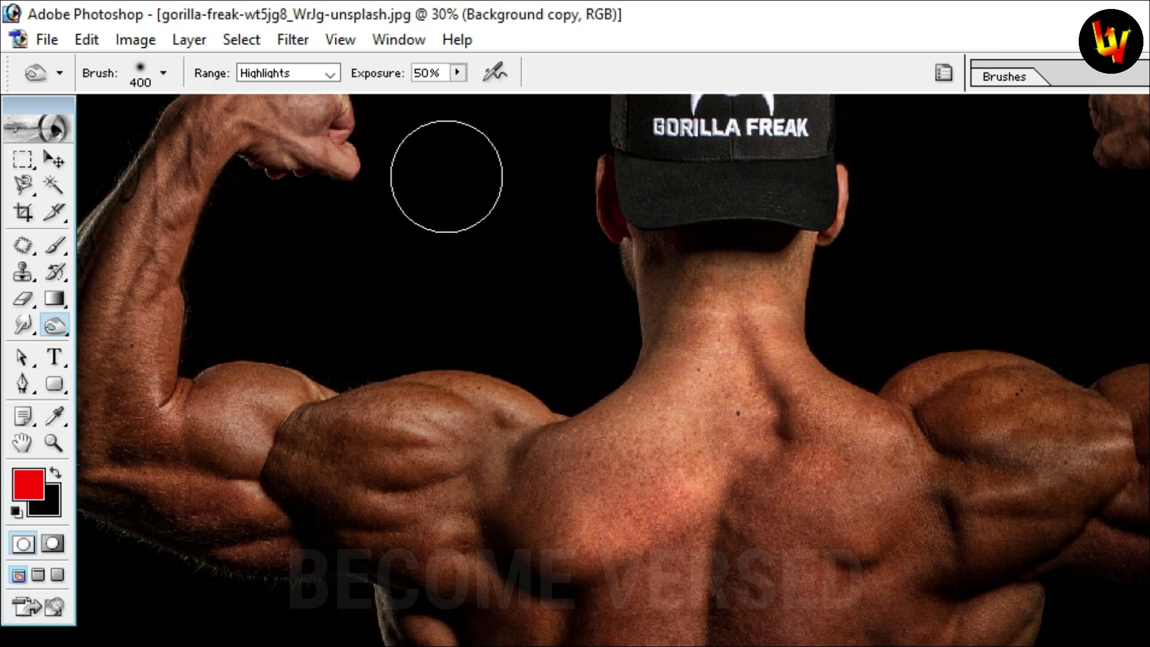
# Step: Try burning the left arm and both shoulders with the range set to Midtones, undoing the strokes
pyautogui.click(329, 71)
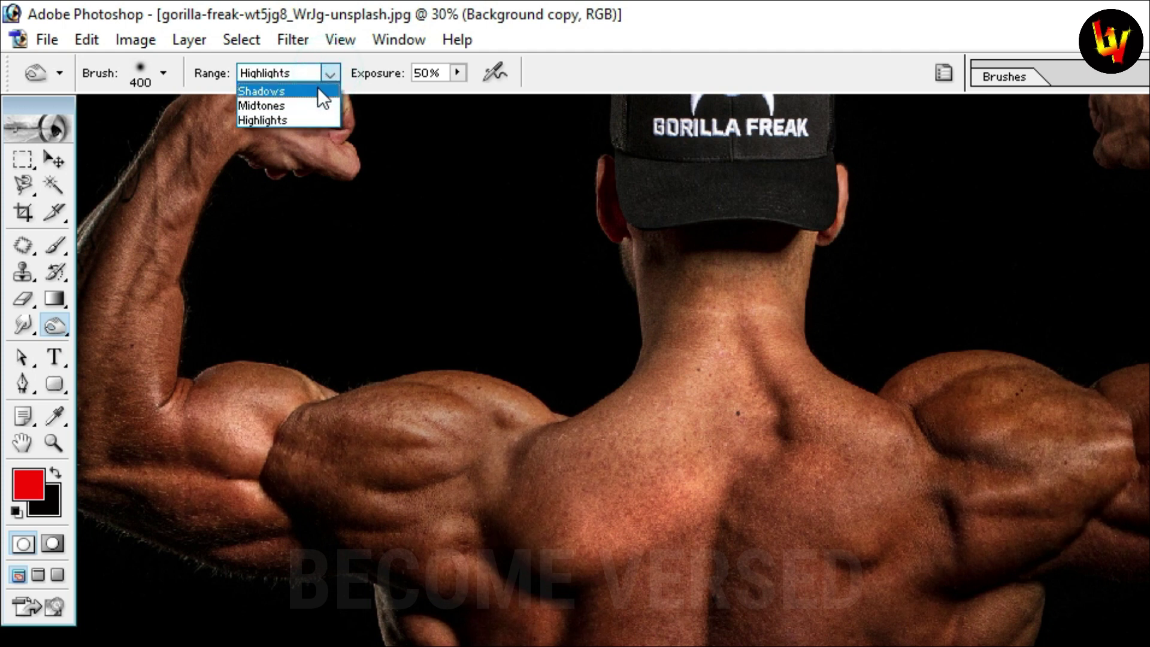
pyautogui.click(286, 103)
pyautogui.moveTo(347, 461)
pyautogui.mouseDown()
pyautogui.moveTo(286, 458)
pyautogui.moveTo(501, 467)
pyautogui.moveTo(313, 501)
pyautogui.moveTo(503, 592)
pyautogui.mouseUp()
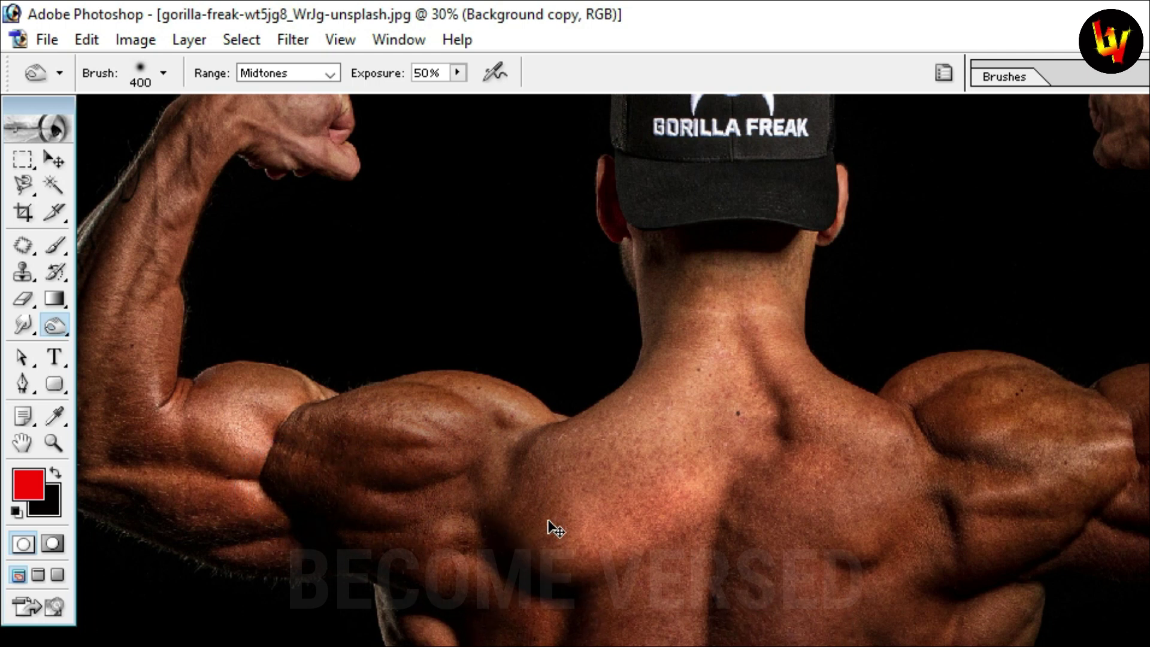
pyautogui.hotkey('ctrl', 'z')
pyautogui.moveTo(241, 448)
pyautogui.mouseDown()
pyautogui.moveTo(474, 475)
pyautogui.moveTo(514, 590)
pyautogui.mouseUp()
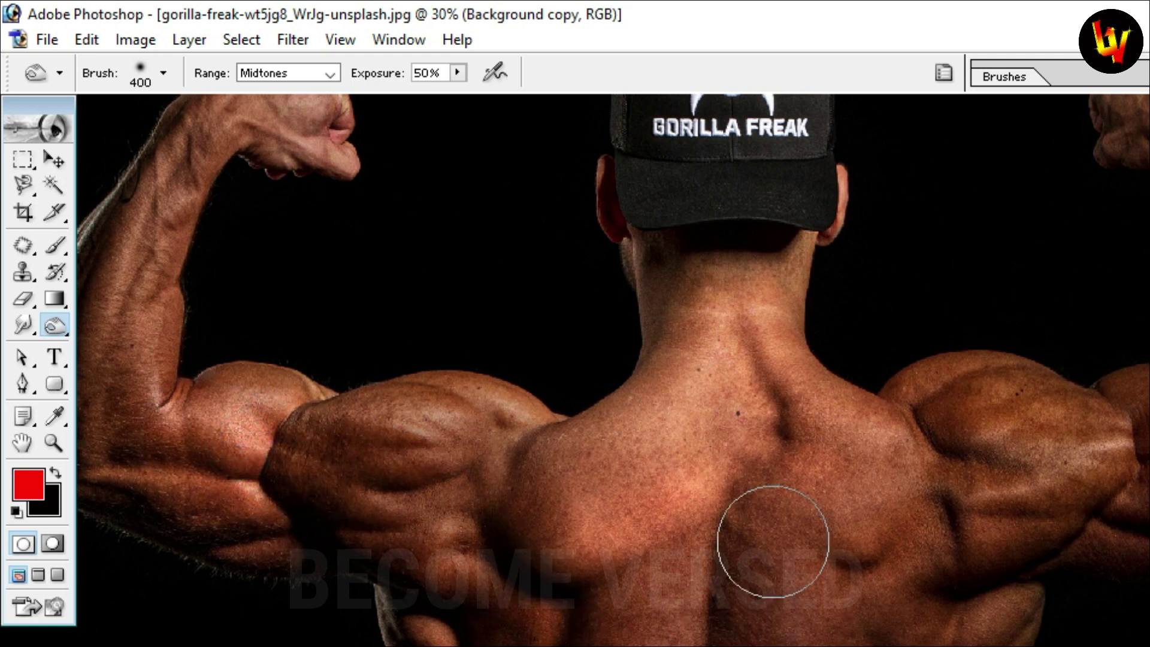
pyautogui.moveTo(1119, 473); pyautogui.dragTo(849, 541)
pyautogui.hotkey('ctrl', 'z')
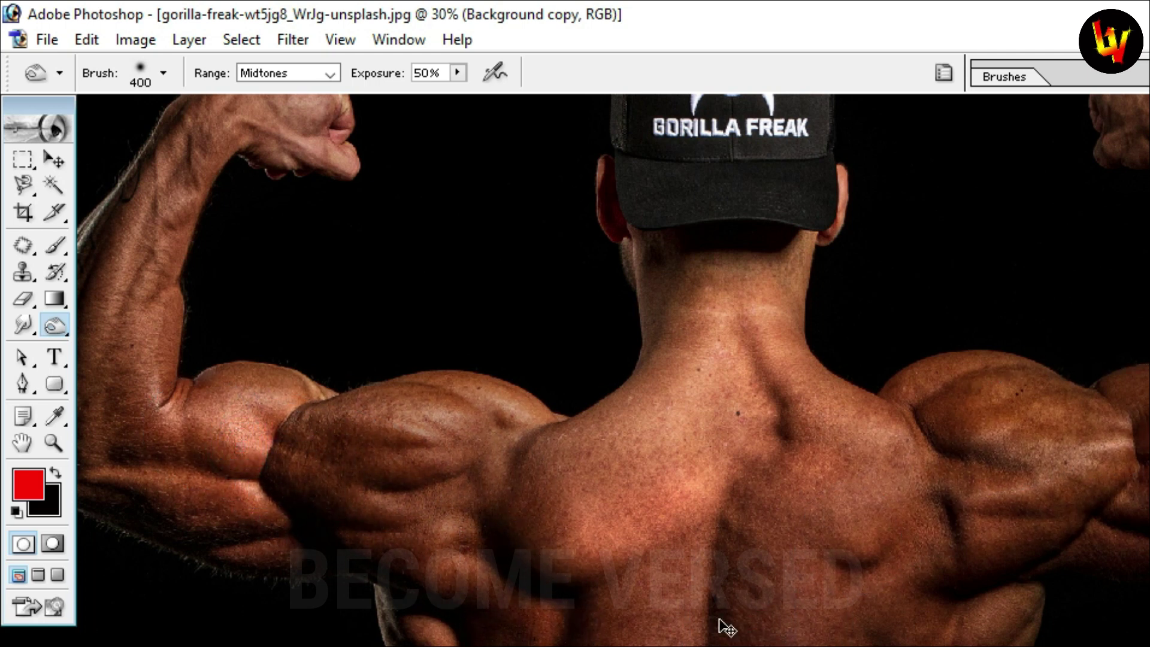
# Step: Set the Burn range to Shadows and try darkening the left shoulder and side of the back at 50% exposure, undoing the strokes
pyautogui.click(326, 72)
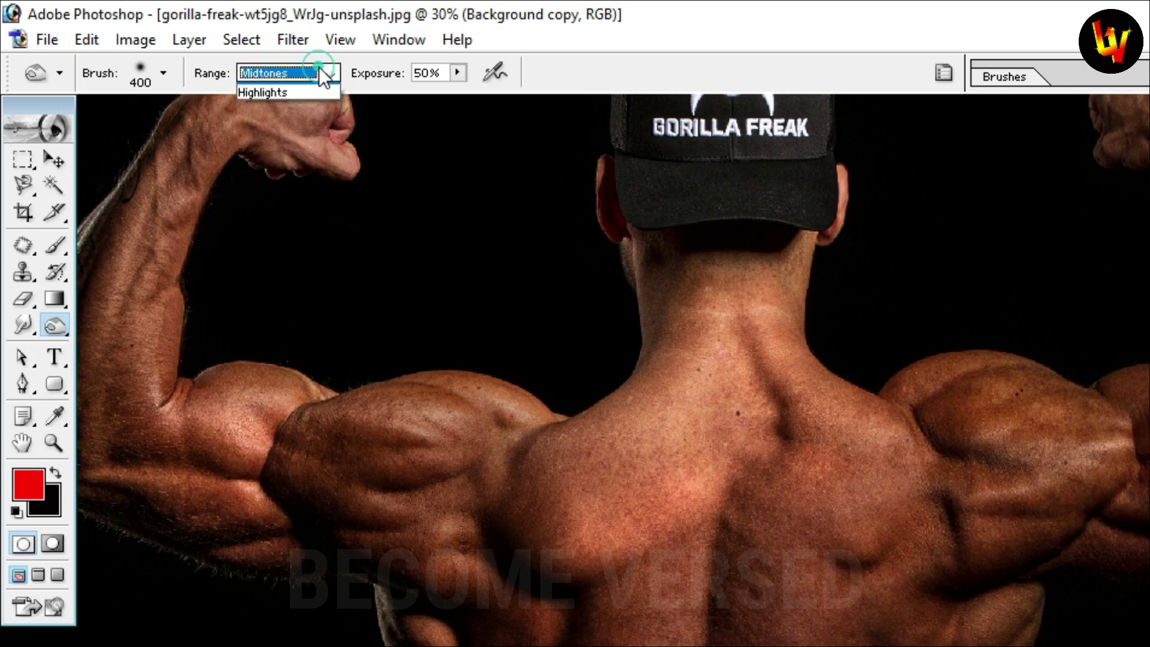
pyautogui.click(298, 92)
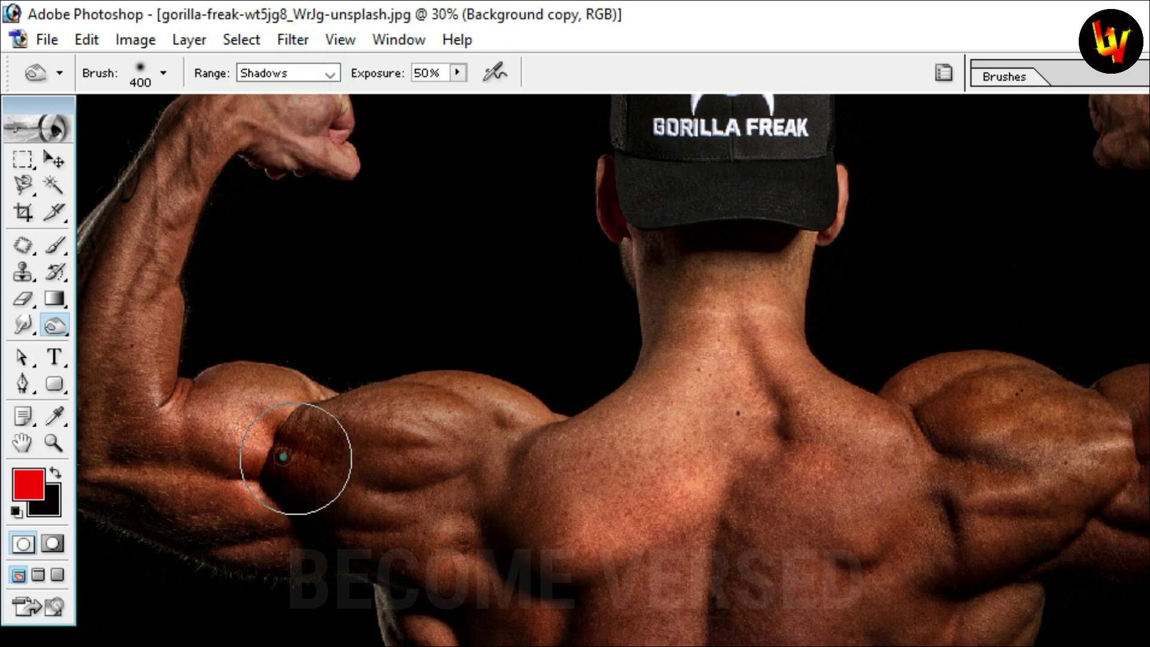
pyautogui.moveTo(296, 437); pyautogui.dragTo(516, 498)
pyautogui.moveTo(359, 526); pyautogui.dragTo(498, 609)
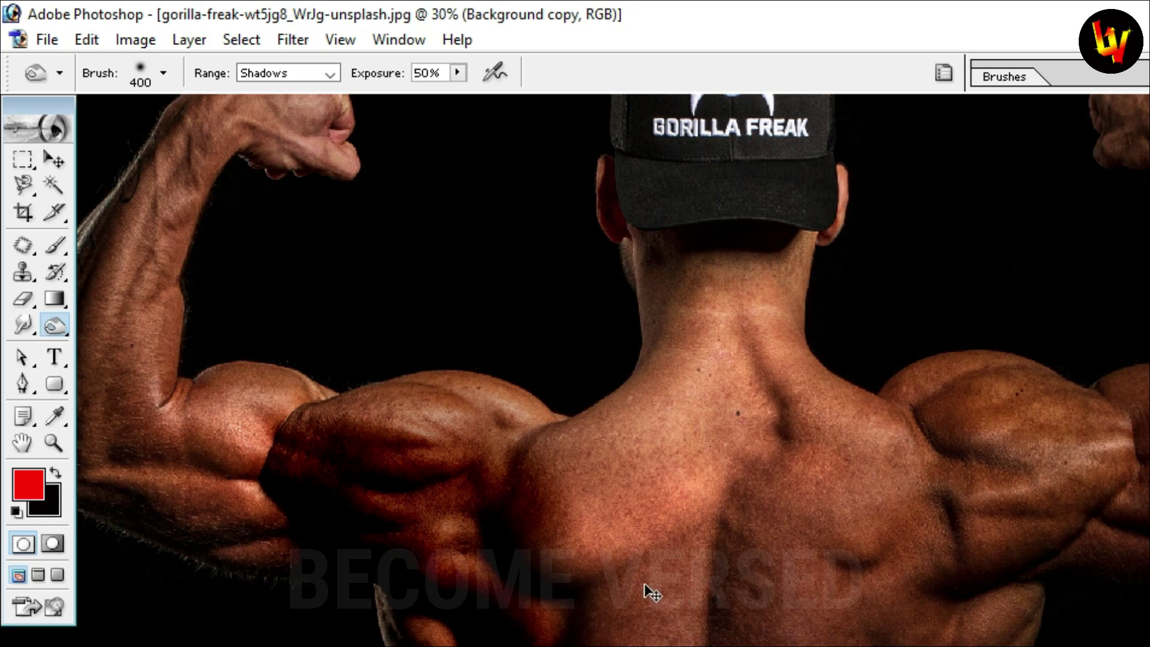
pyautogui.hotkey('ctrl', 'z')
pyautogui.hotkey('ctrl', 'alt', 'z')
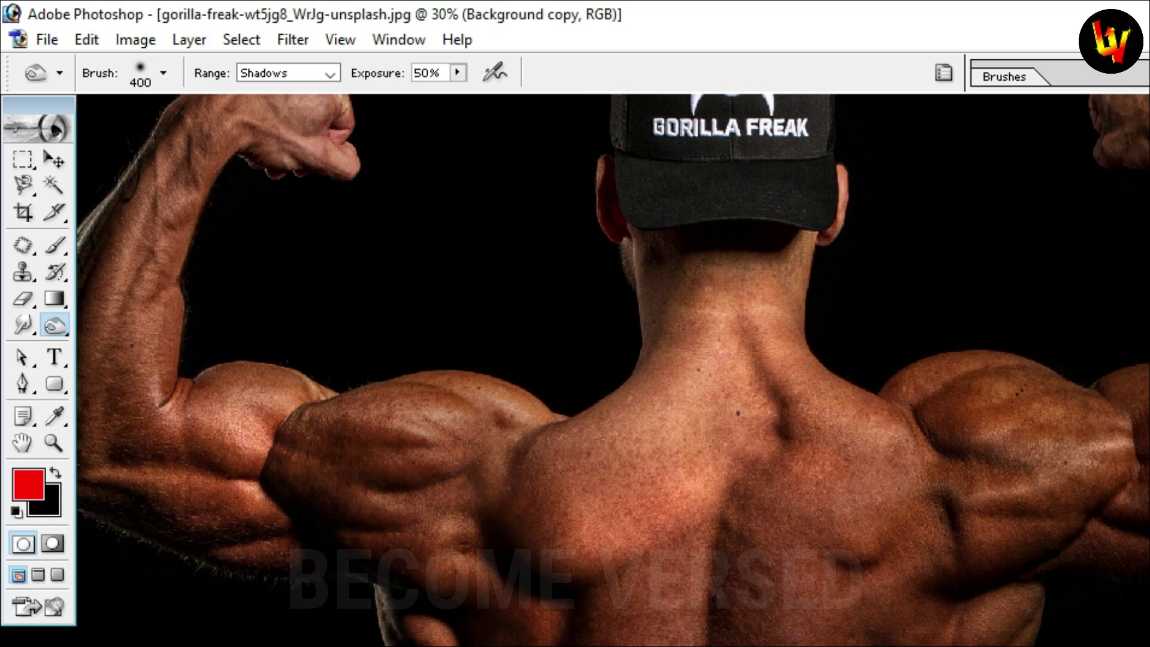
# Step: Try burning the shadows across the right shoulder and the upper back with the 400 px brush at 50% exposure
pyautogui.moveTo(1087, 462); pyautogui.dragTo(881, 515)
pyautogui.moveTo(1015, 440); pyautogui.dragTo(788, 519)
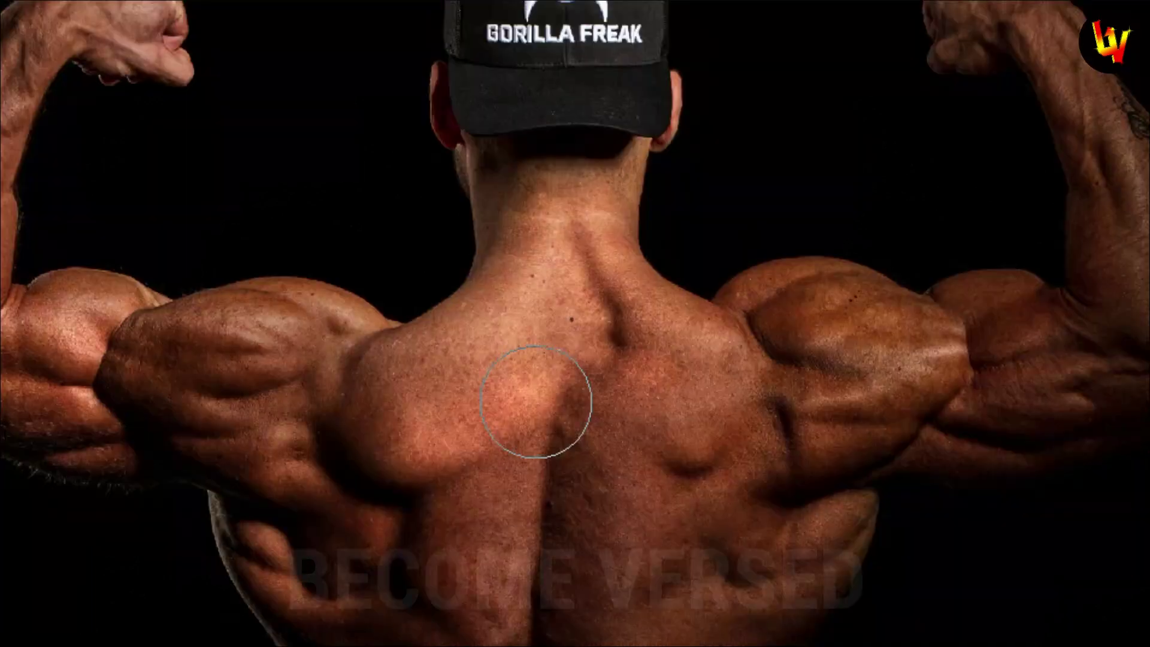
pyautogui.moveTo(380, 415)
pyautogui.mouseDown()
pyautogui.moveTo(783, 397)
pyautogui.moveTo(482, 403)
pyautogui.moveTo(606, 455)
pyautogui.mouseUp()
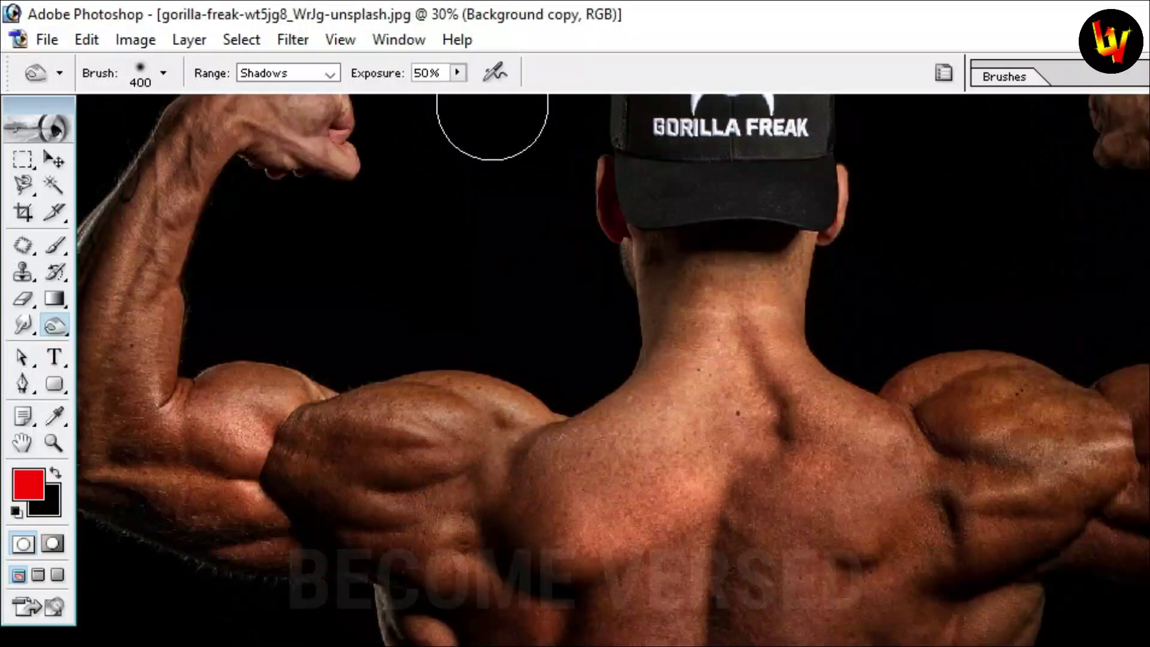
# Step: Try burning a spot in the middle of the upper back with airbrush mode on, undo it, and repeat with airbrush off
pyautogui.click(495, 74)
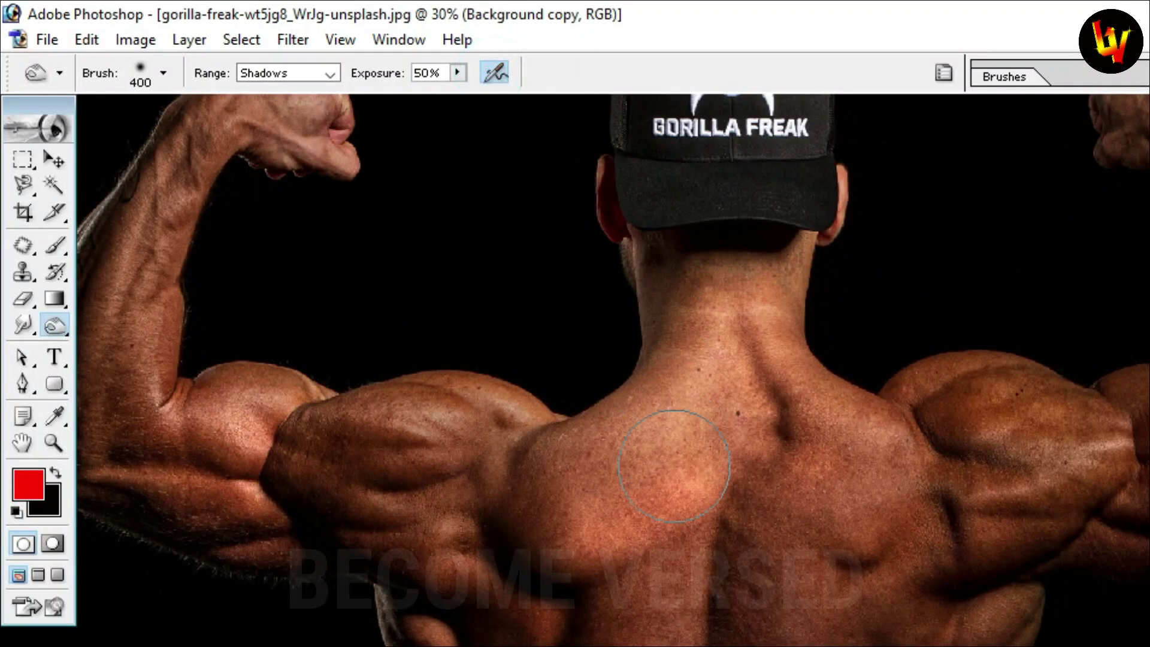
pyautogui.moveTo(682, 507)
pyautogui.mouseDown()
pyautogui.moveTo(703, 500)
pyautogui.moveTo(664, 517)
pyautogui.mouseUp()
pyautogui.hotkey('ctrl', 'z')
pyautogui.click(496, 74)
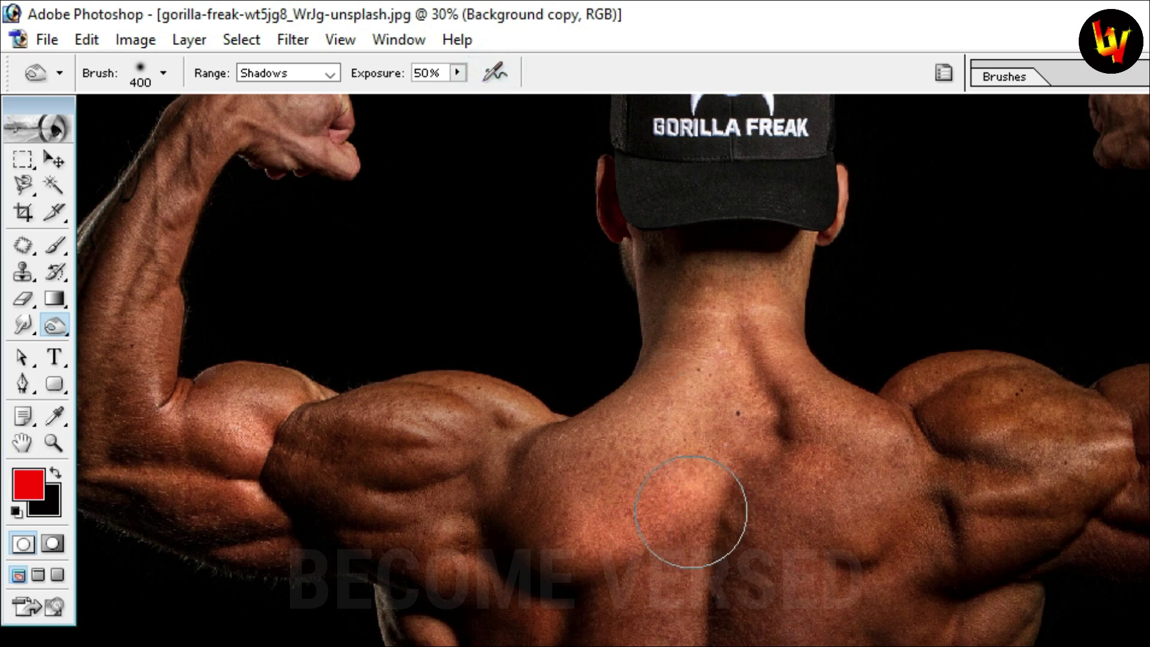
pyautogui.moveTo(693, 513); pyautogui.dragTo(691, 511)
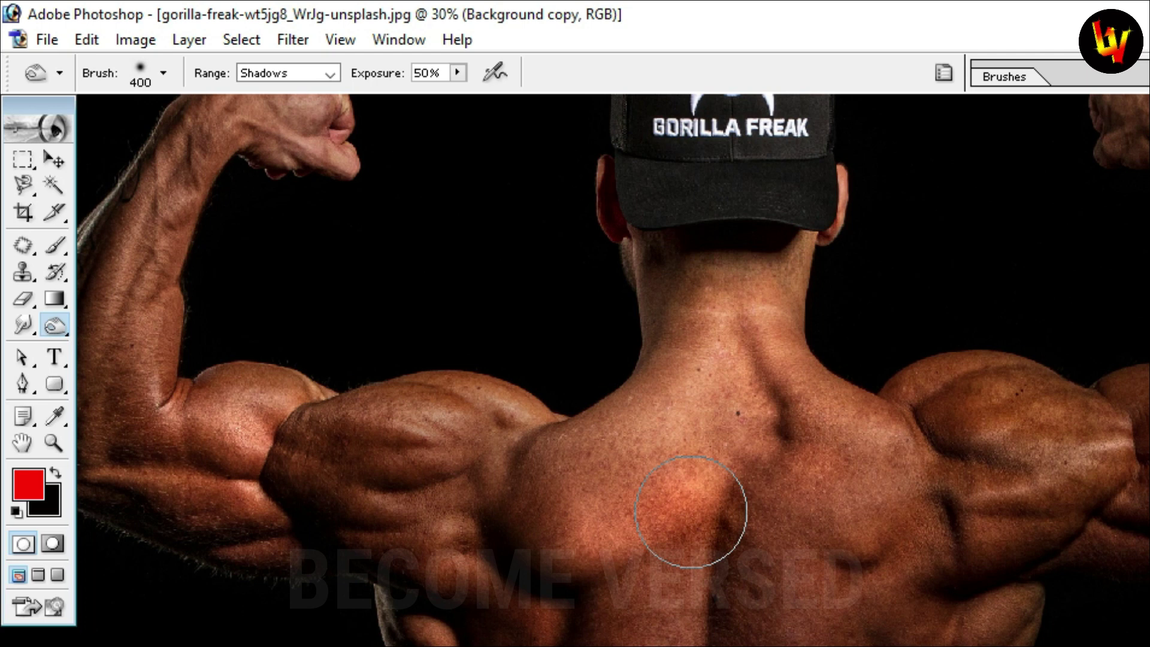
pyautogui.moveTo(691, 510); pyautogui.dragTo(705, 488)
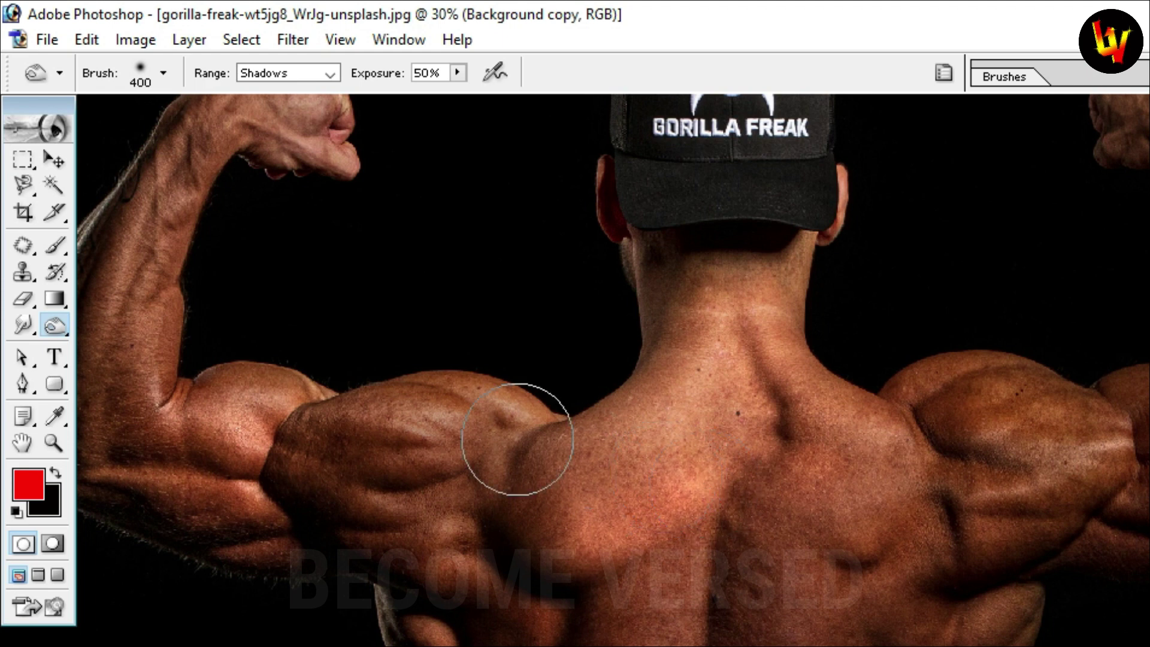
pyautogui.click(52, 326)
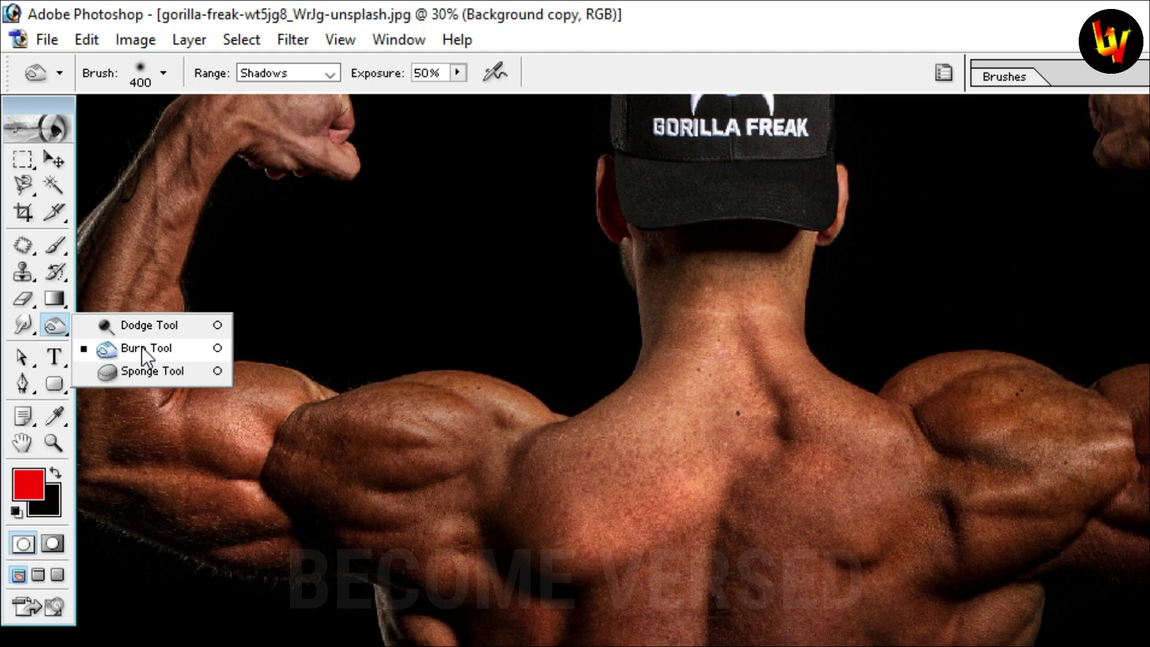
pyautogui.click(163, 73)
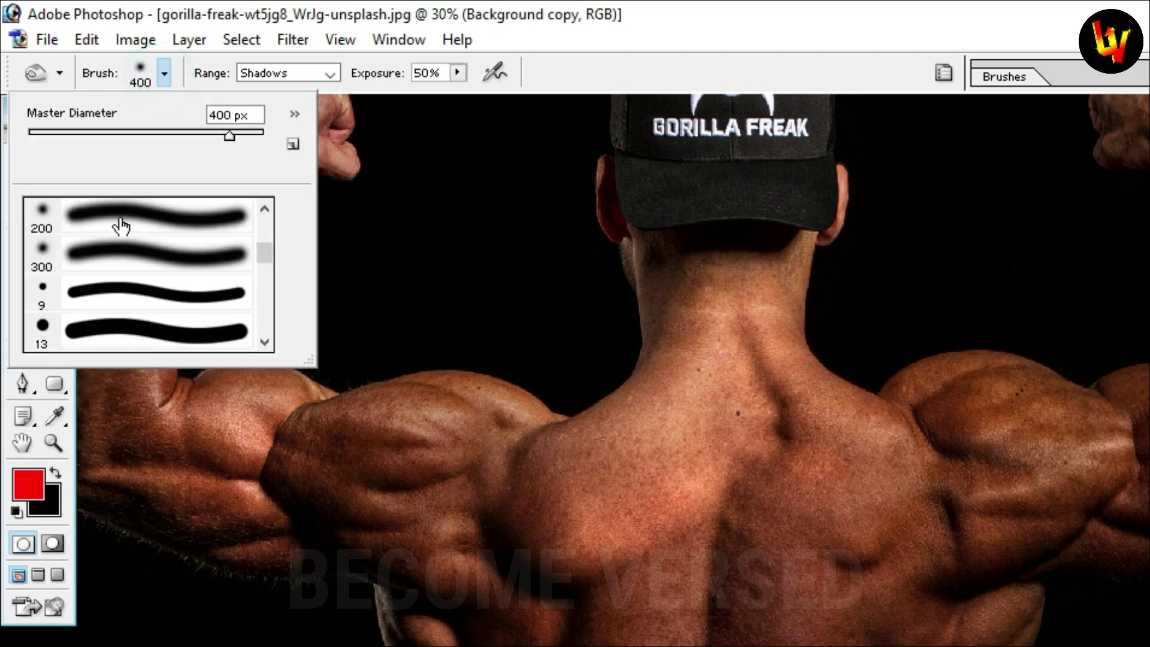
pyautogui.click(371, 82)
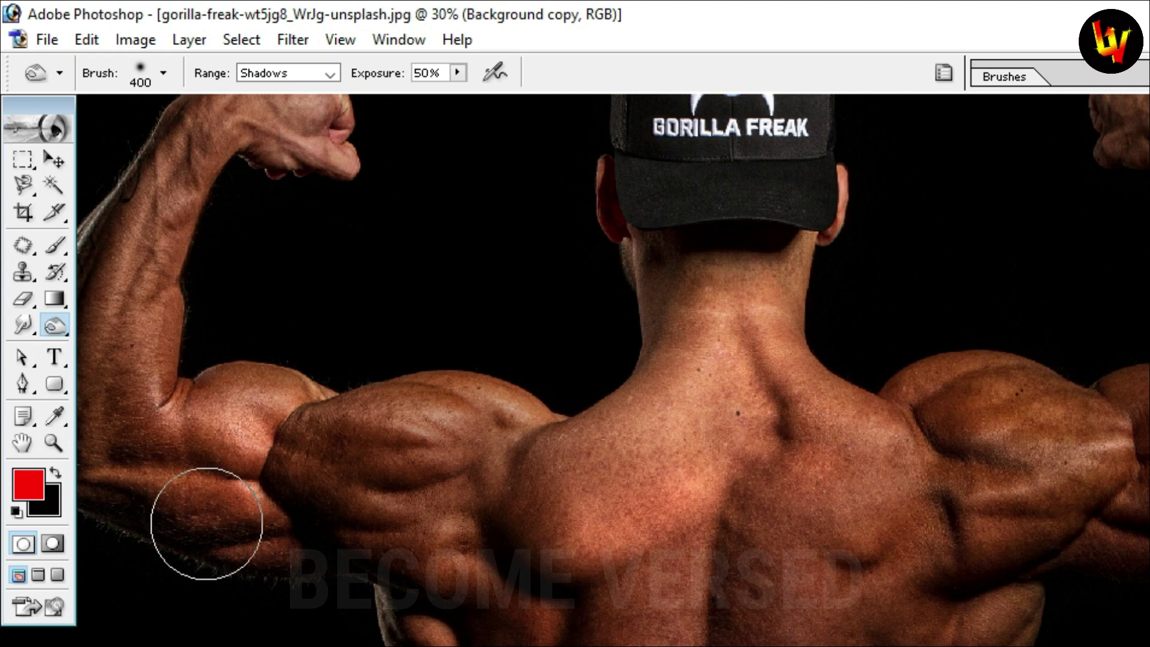
# Step: Switch to the Sponge tool and fit the whole bodybuilder photo in the window
pyautogui.click(54, 325)
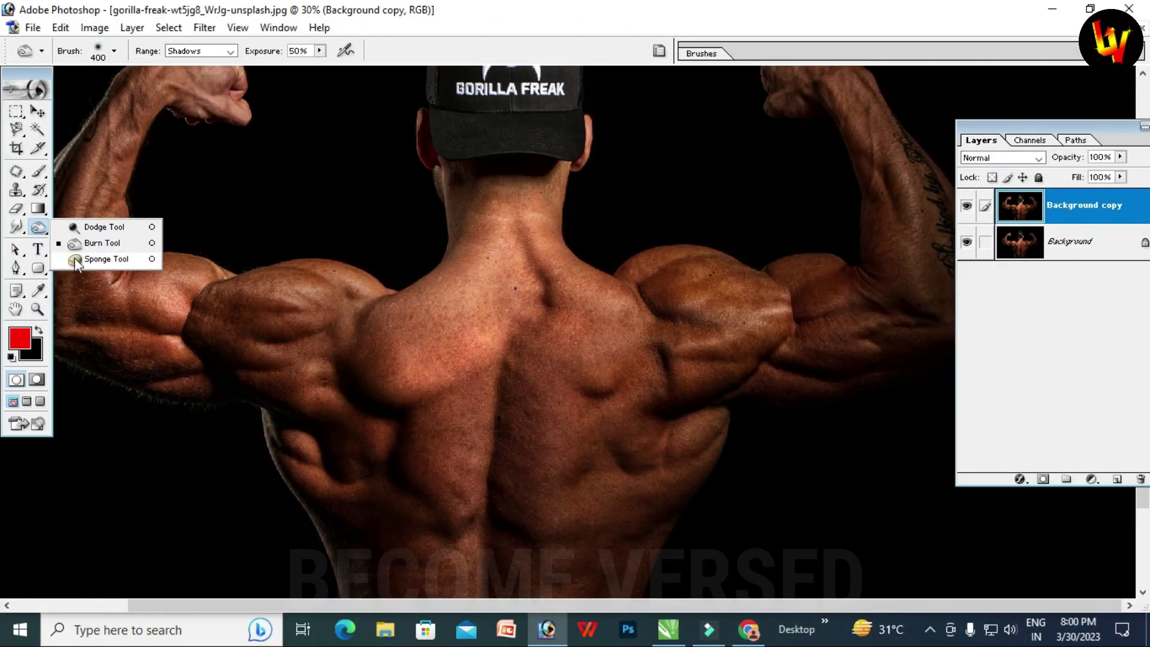
pyautogui.click(119, 261)
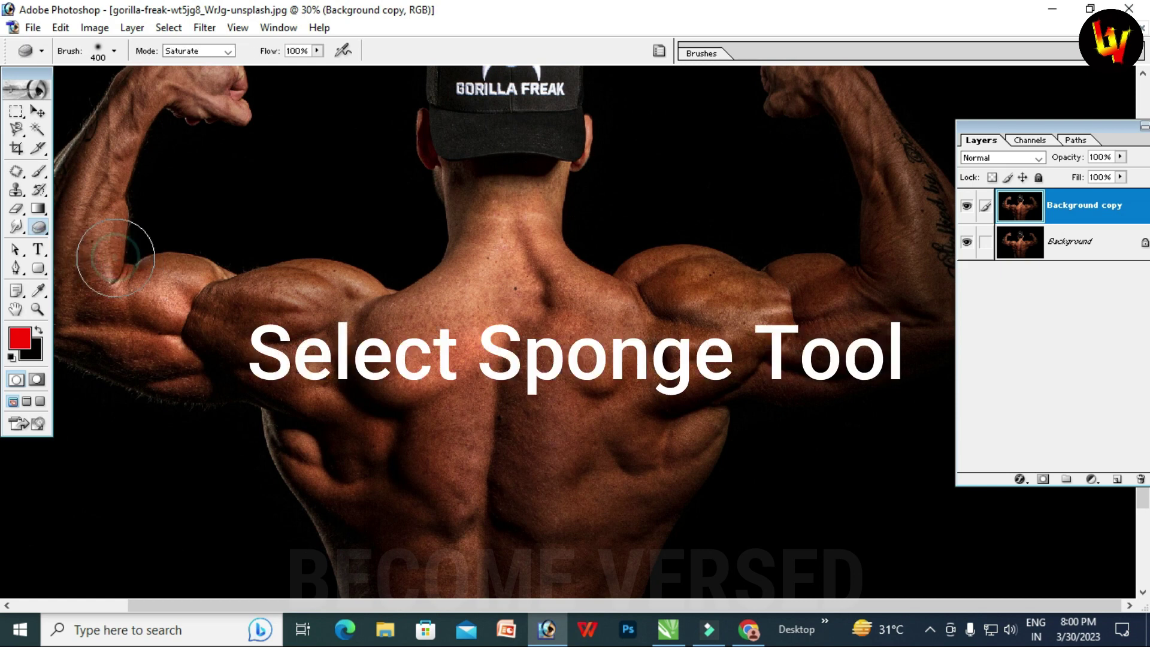
pyautogui.hotkey('ctrl', '0')
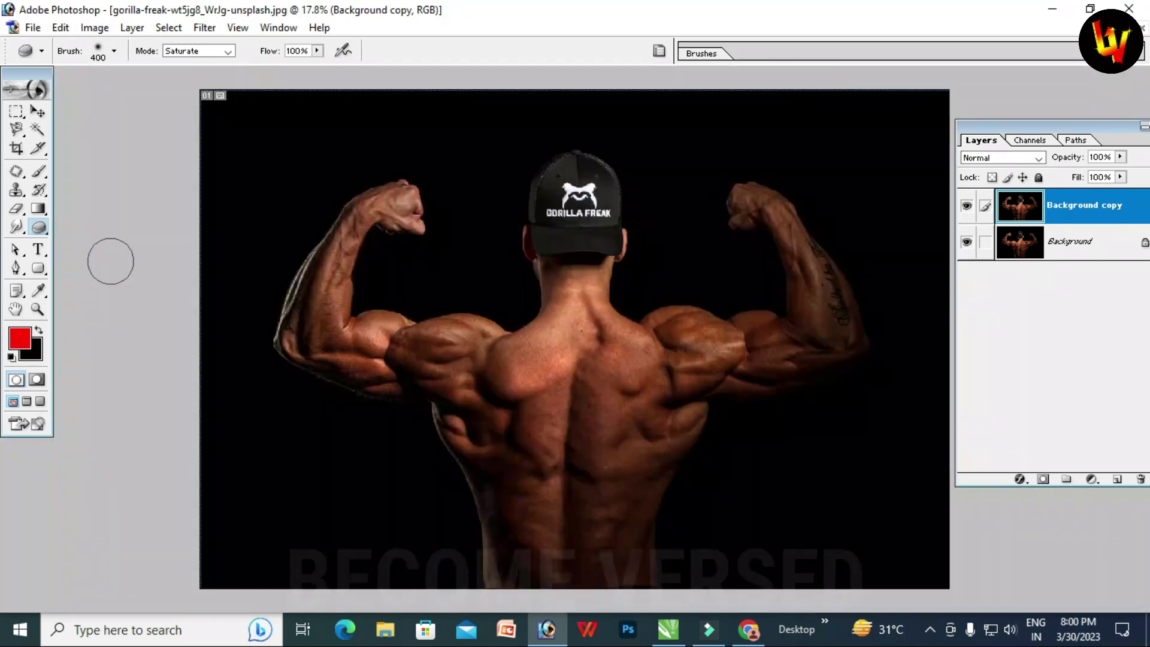
# Step: Close the bodybuilder photo and open the photo of the outstretched hand wearing a wristwatch
pyautogui.click(1141, 27)
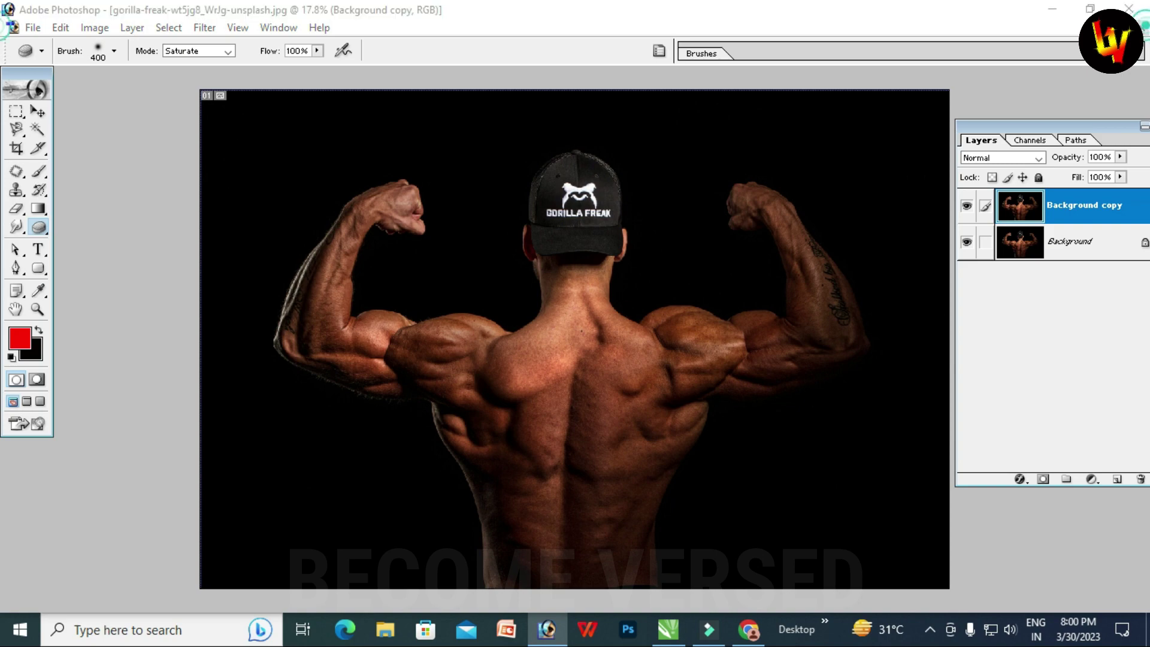
pyautogui.click(602, 248)
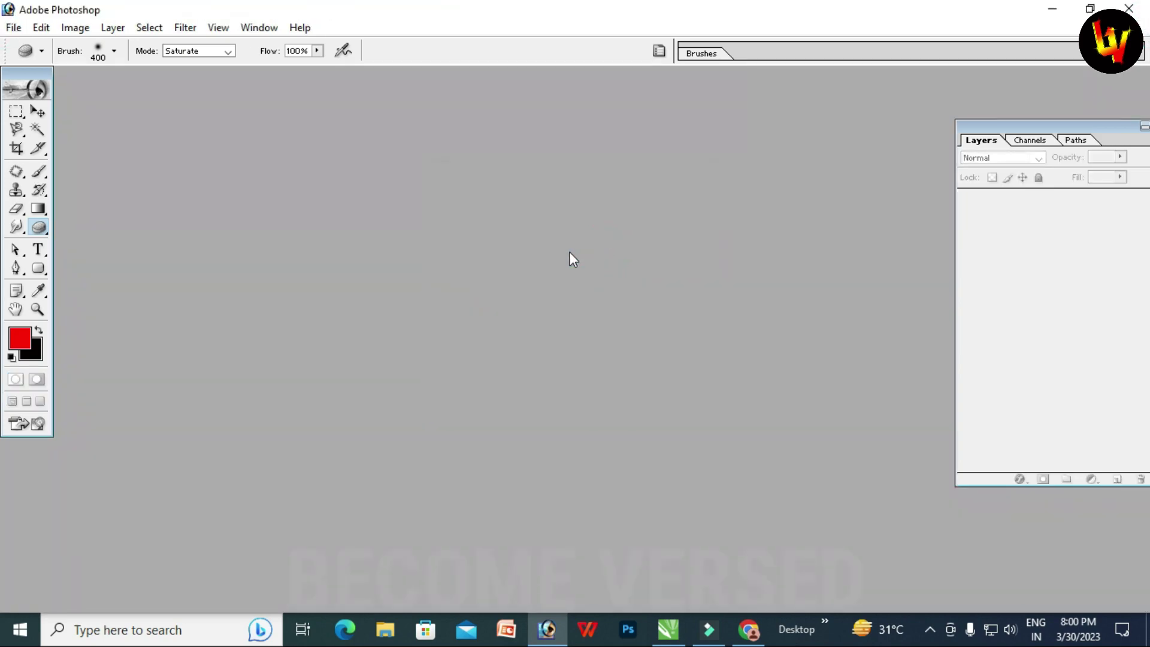
pyautogui.hotkey('ctrl', 'o')
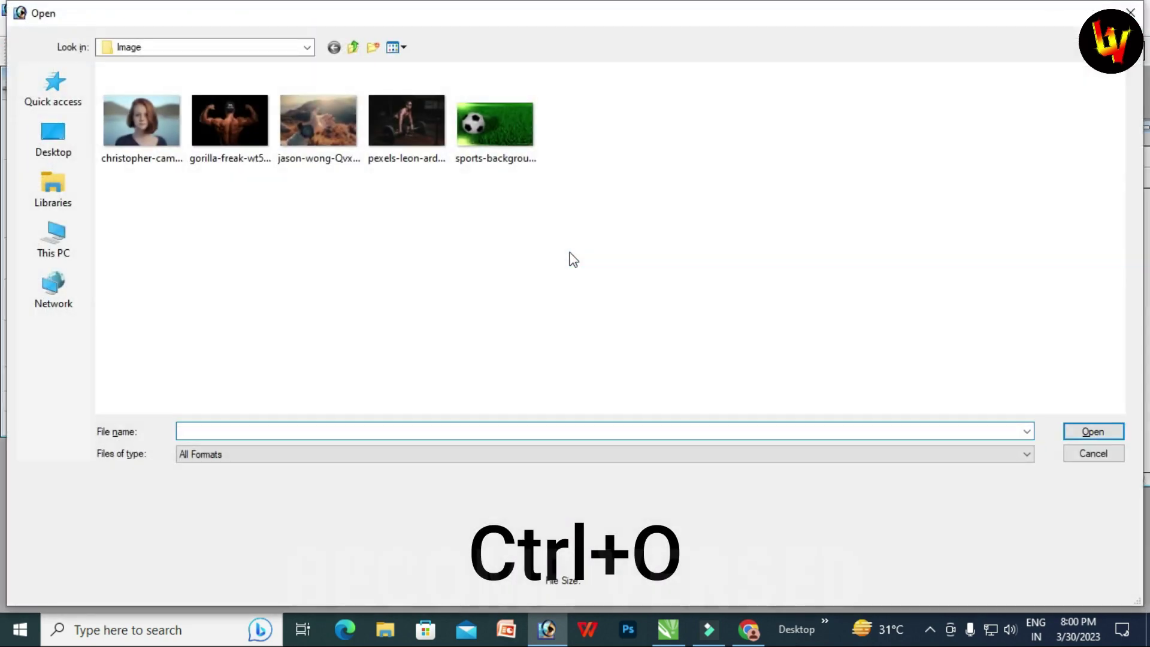
pyautogui.click(318, 121)
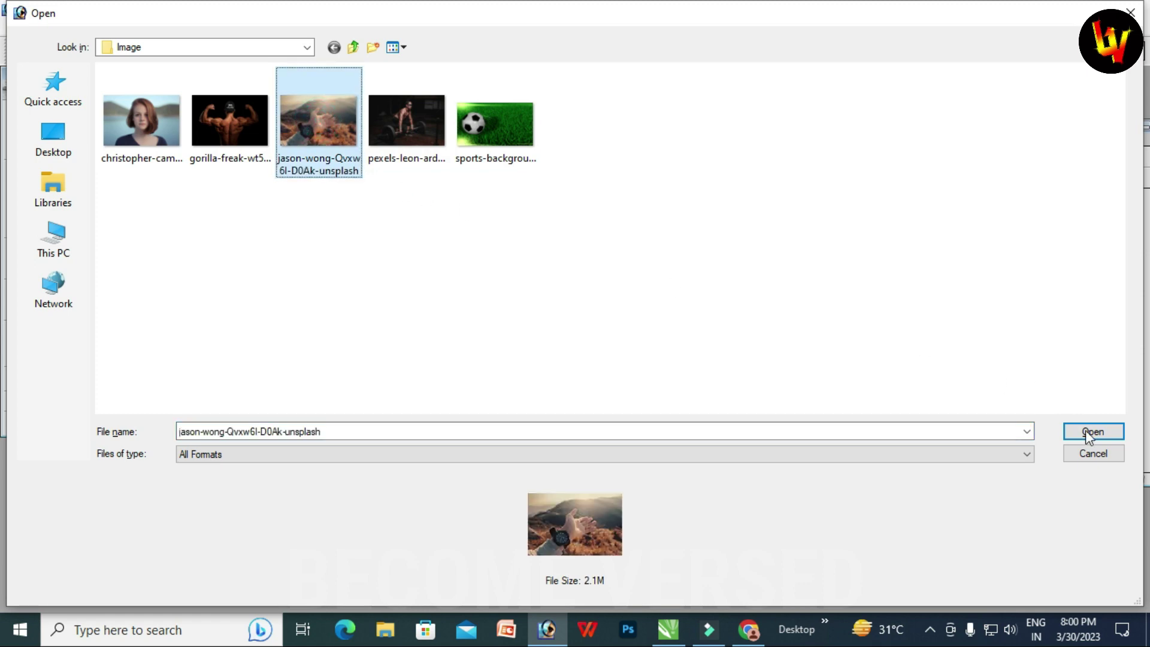
pyautogui.click(1087, 433)
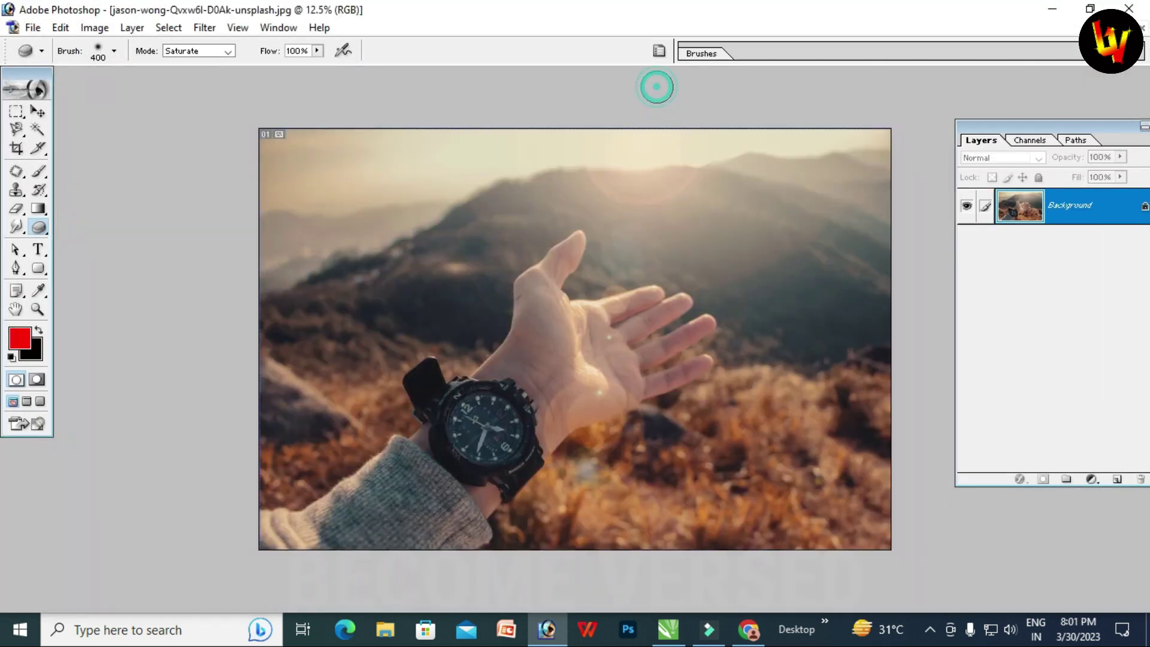
# Step: Duplicate the Background layer of the wristwatch photo, with the view close up on the watch
pyautogui.click(657, 84)
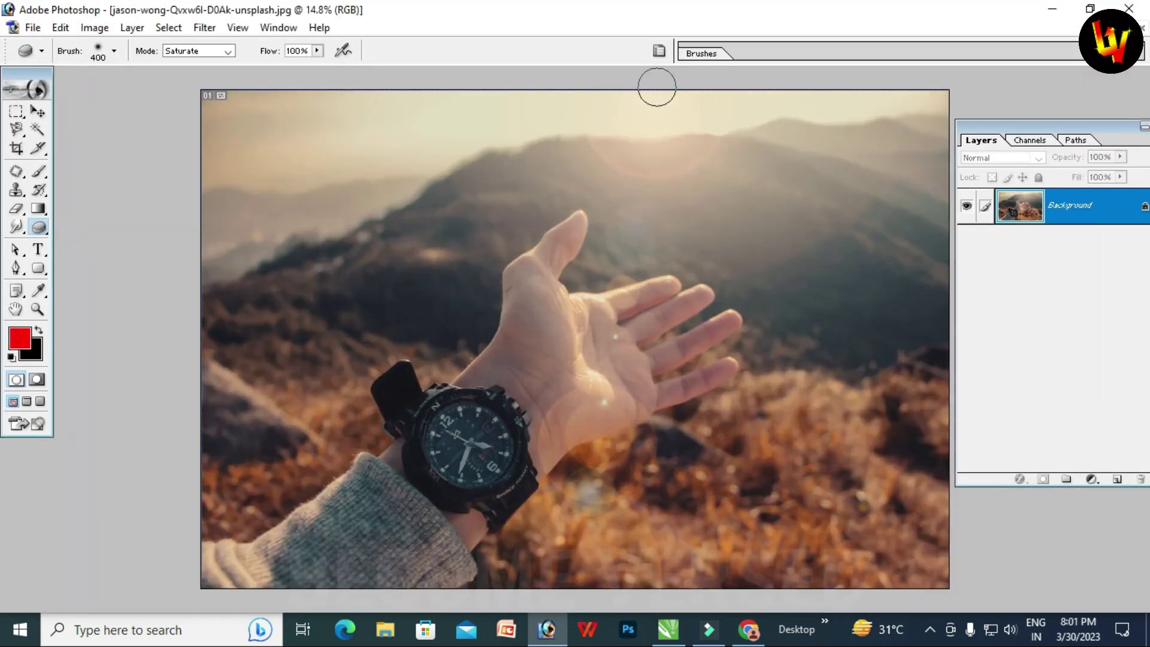
pyautogui.moveTo(280, 272); pyautogui.dragTo(643, 483)
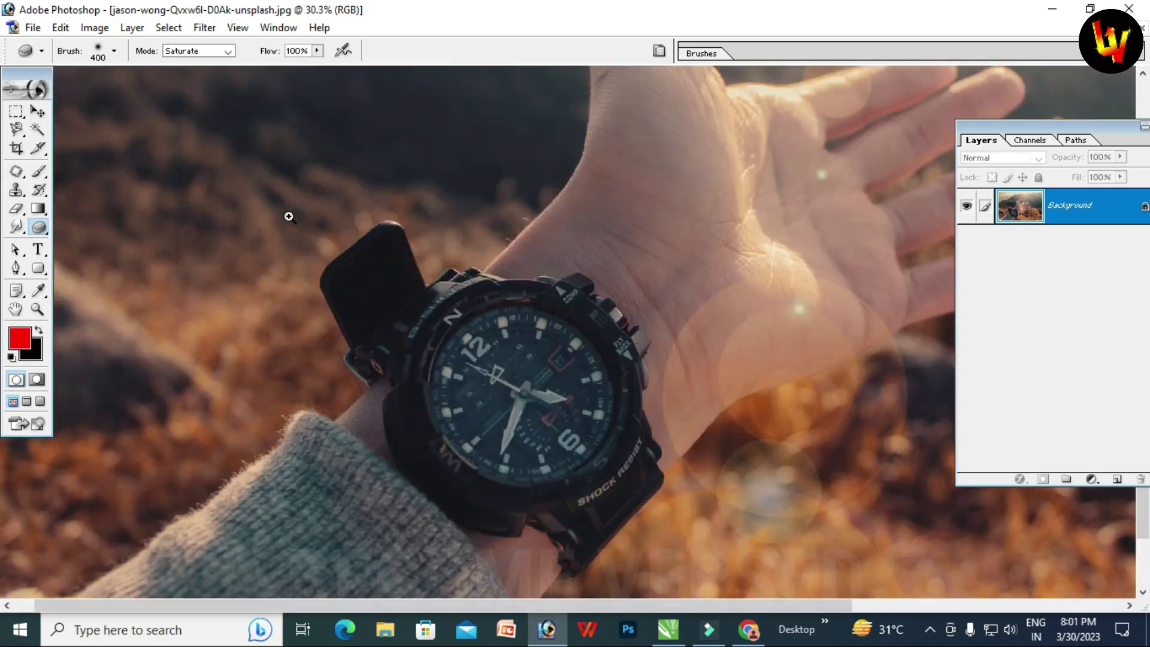
pyautogui.moveTo(289, 217); pyautogui.dragTo(782, 579)
pyautogui.moveTo(725, 432); pyautogui.dragTo(697, 394)
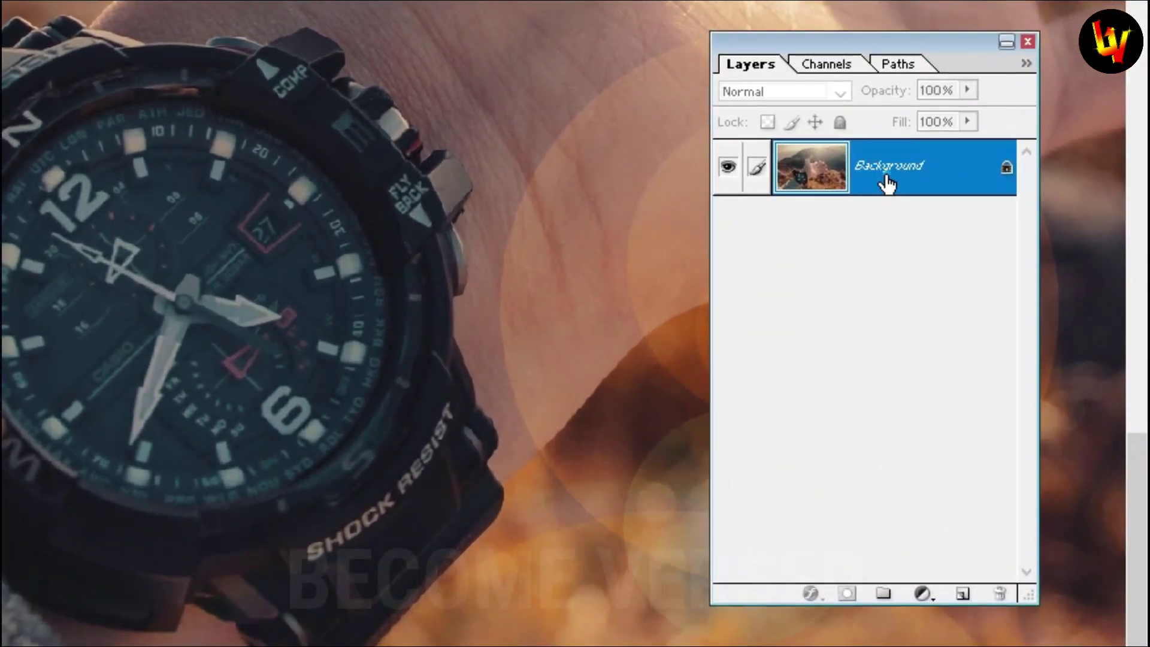
pyautogui.moveTo(886, 178); pyautogui.dragTo(965, 593)
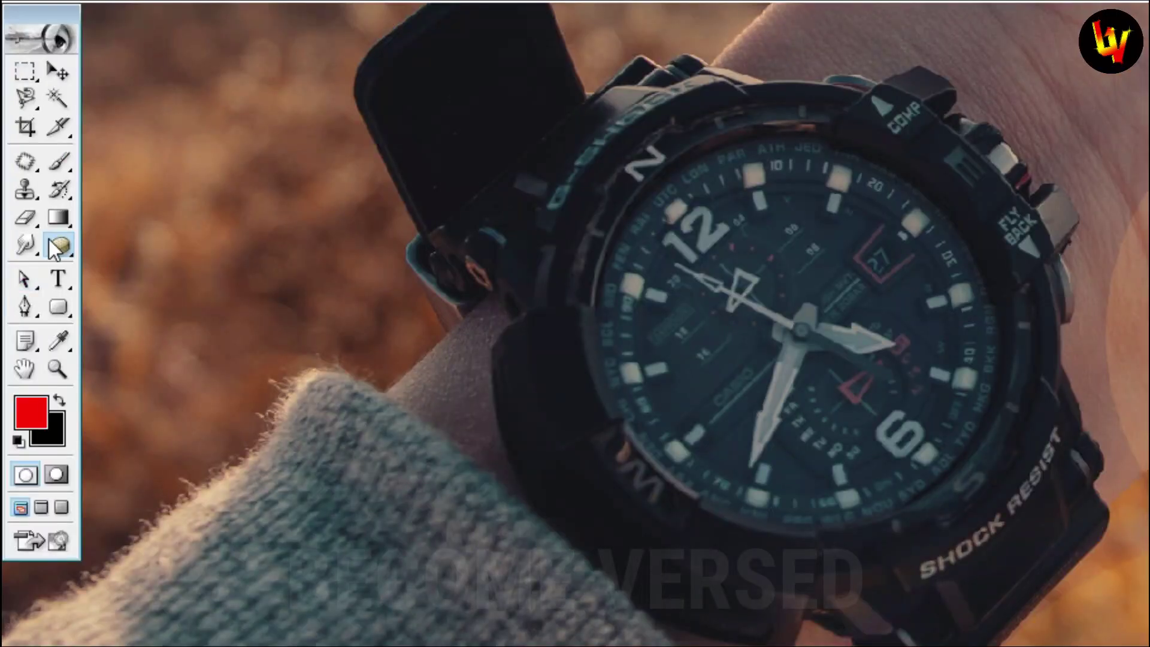
# Step: Intensify the colours of the watch dial using the Sponge tool in Saturate mode at 100% flow
pyautogui.click(54, 248)
pyautogui.click(146, 300)
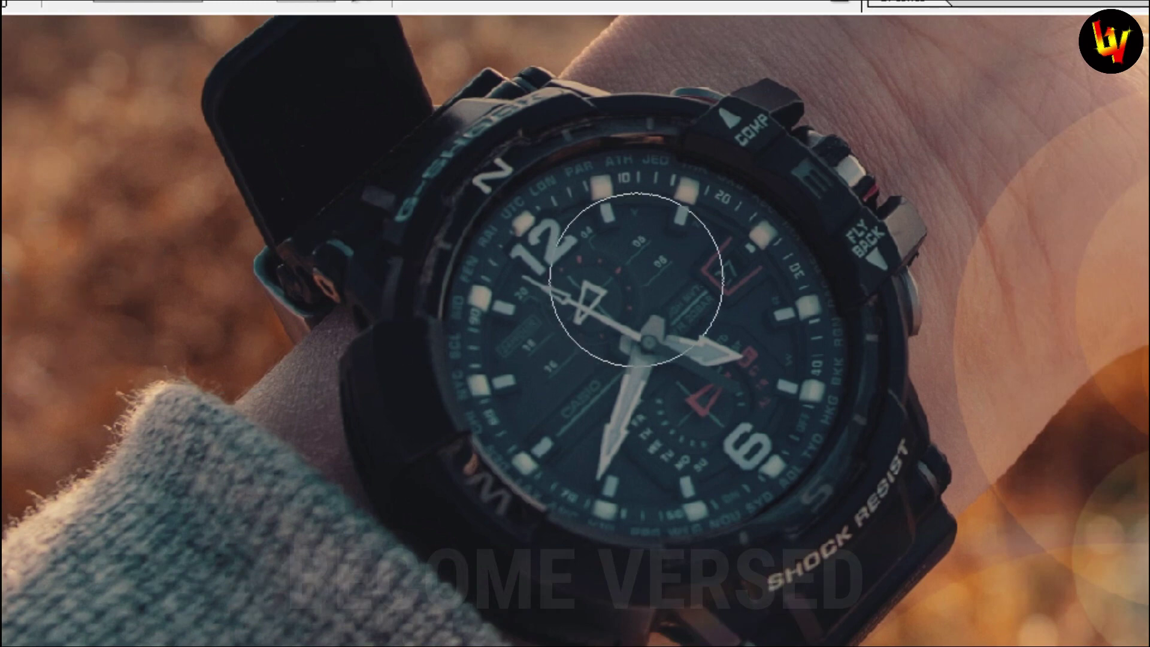
pyautogui.moveTo(564, 296)
pyautogui.mouseDown()
pyautogui.moveTo(733, 353)
pyautogui.moveTo(585, 390)
pyautogui.moveTo(570, 267)
pyautogui.moveTo(770, 359)
pyautogui.moveTo(536, 389)
pyautogui.moveTo(632, 273)
pyautogui.moveTo(640, 448)
pyautogui.moveTo(707, 371)
pyautogui.moveTo(579, 247)
pyautogui.moveTo(557, 352)
pyautogui.moveTo(627, 401)
pyautogui.moveTo(685, 370)
pyautogui.moveTo(738, 293)
pyautogui.moveTo(665, 270)
pyautogui.moveTo(672, 252)
pyautogui.moveTo(578, 296)
pyautogui.moveTo(601, 310)
pyautogui.mouseUp()
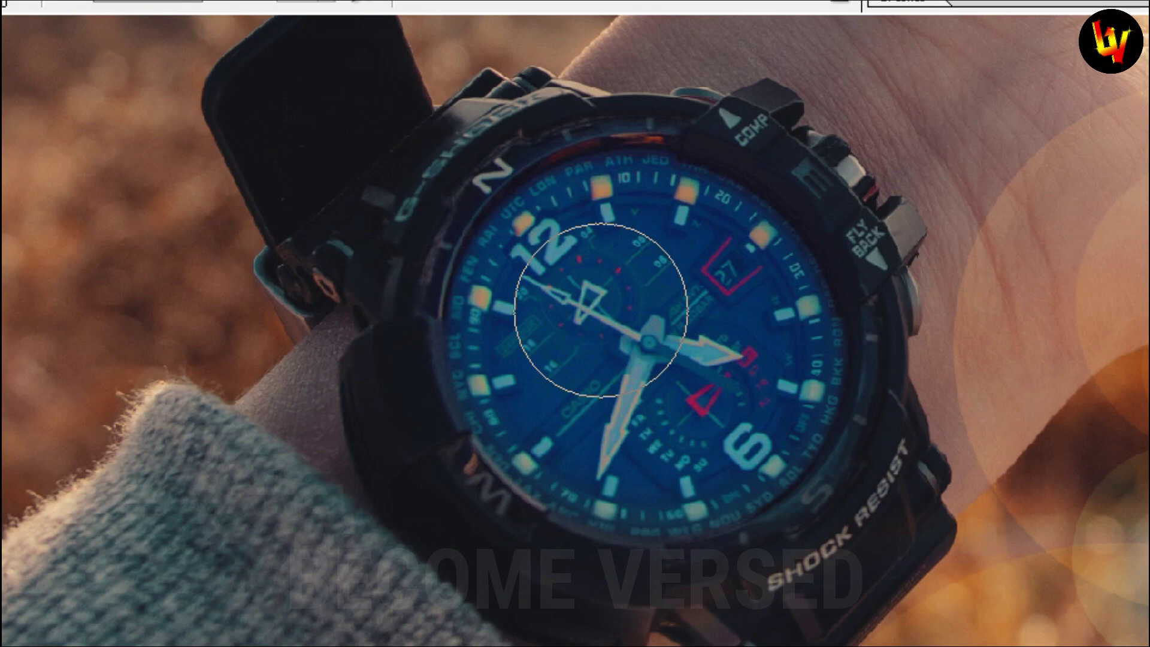
pyautogui.moveTo(601, 310)
pyautogui.mouseDown()
pyautogui.moveTo(690, 283)
pyautogui.moveTo(695, 216)
pyautogui.moveTo(650, 199)
pyautogui.moveTo(561, 225)
pyautogui.moveTo(527, 300)
pyautogui.moveTo(540, 388)
pyautogui.moveTo(620, 424)
pyautogui.moveTo(695, 382)
pyautogui.mouseUp()
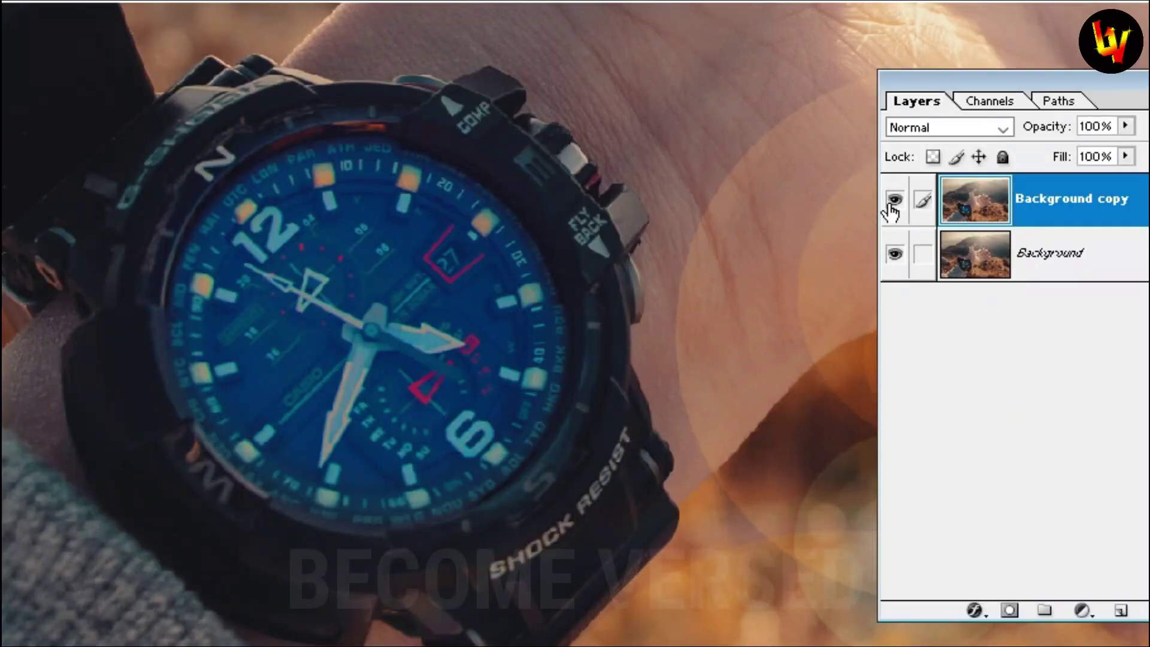
# Step: Compare the saturated dial with the original by hiding and showing the Background copy layer
pyautogui.click(892, 201)
pyautogui.click(892, 201)
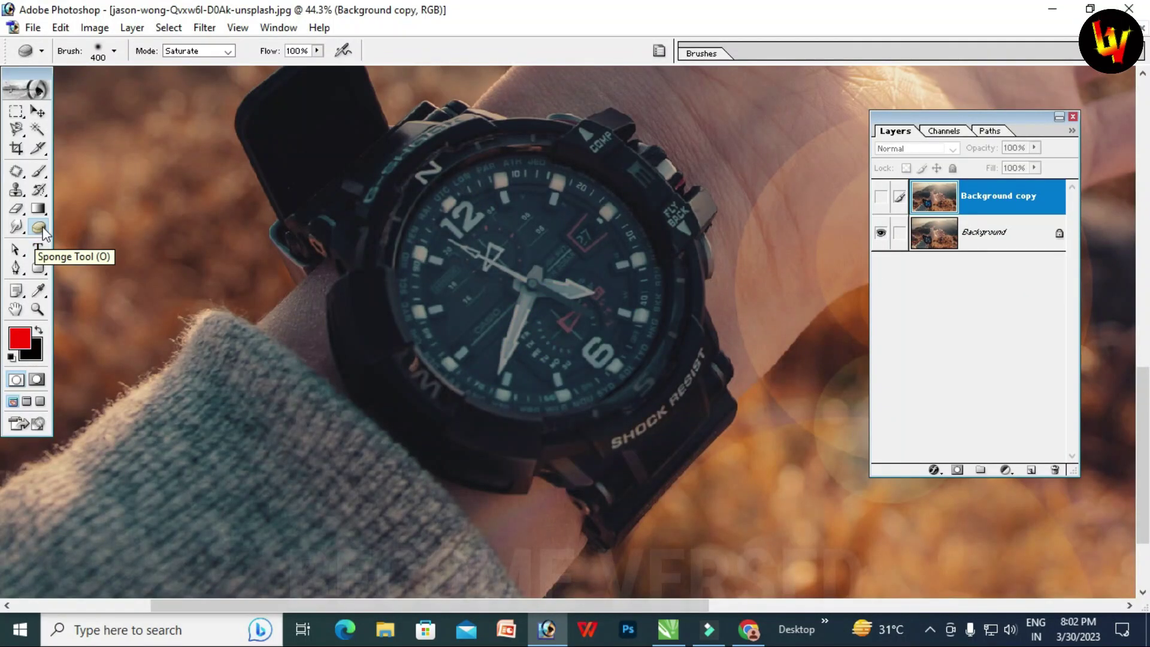
pyautogui.rightClick(39, 229)
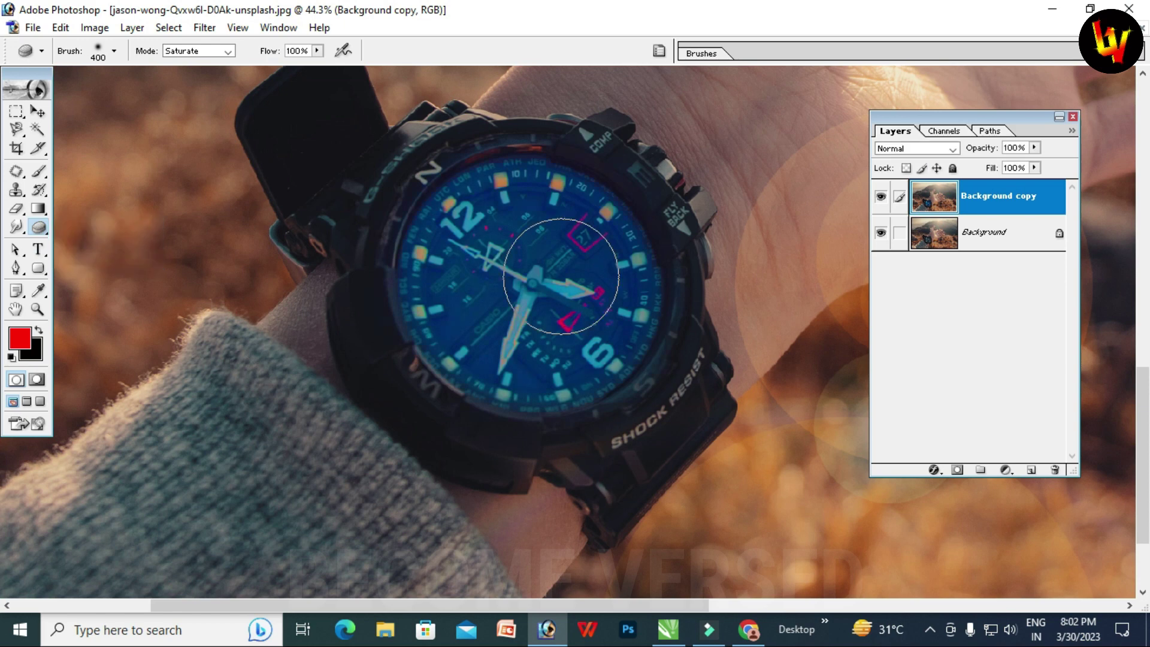
pyautogui.rightClick(46, 234)
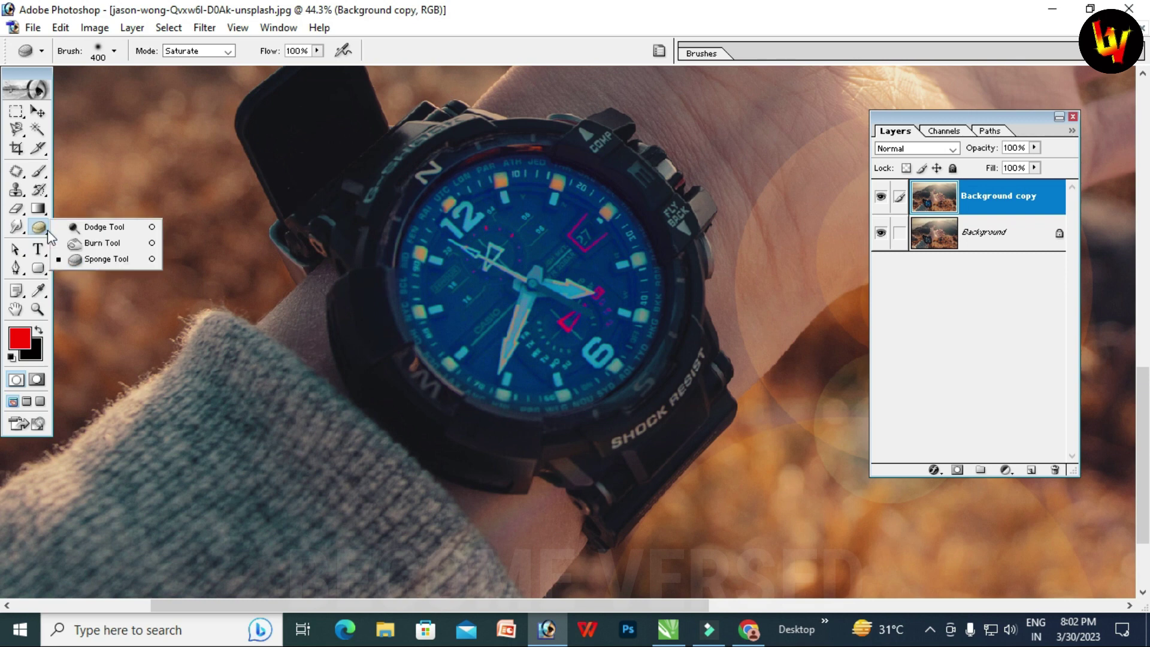
pyautogui.click(530, 268)
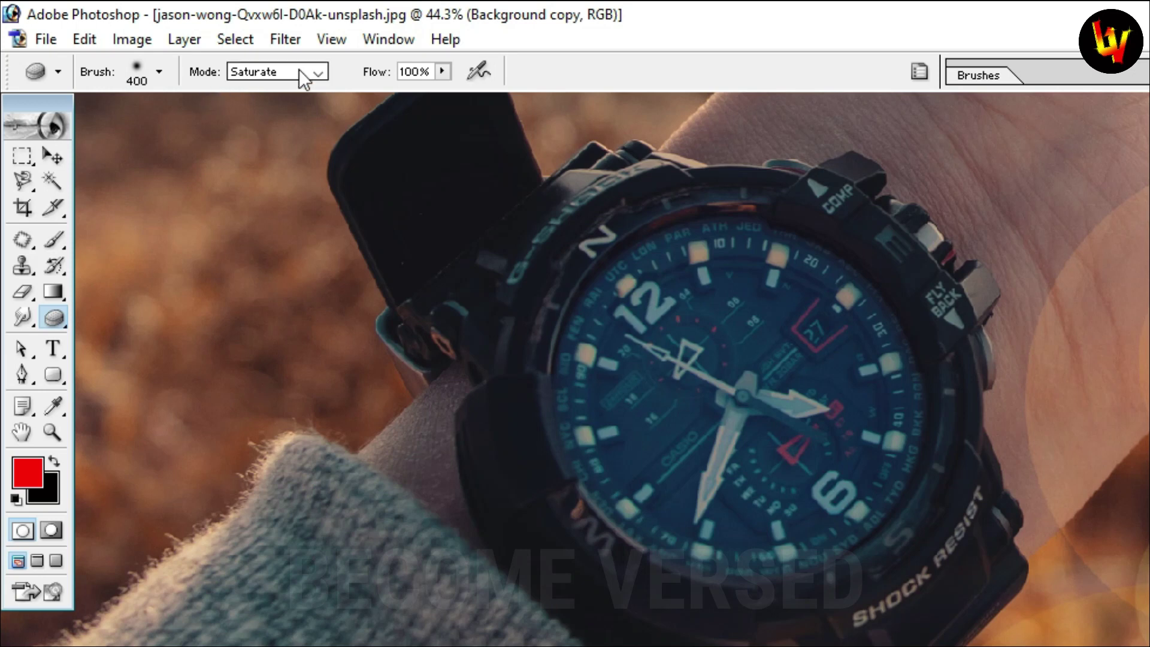
# Step: Set the Sponge mode to Desaturate and drain the colour from the watch dial at 100% flow
pyautogui.click(299, 69)
pyautogui.click(293, 87)
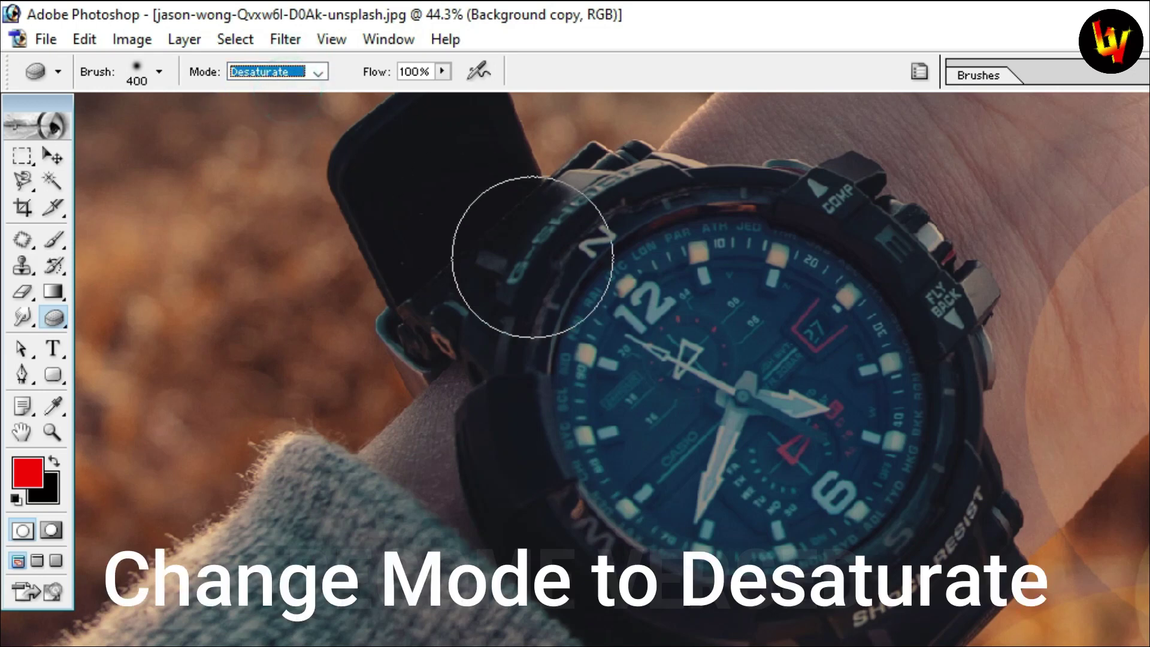
pyautogui.moveTo(665, 390)
pyautogui.mouseDown()
pyautogui.moveTo(666, 368)
pyautogui.moveTo(742, 289)
pyautogui.moveTo(829, 357)
pyautogui.mouseUp()
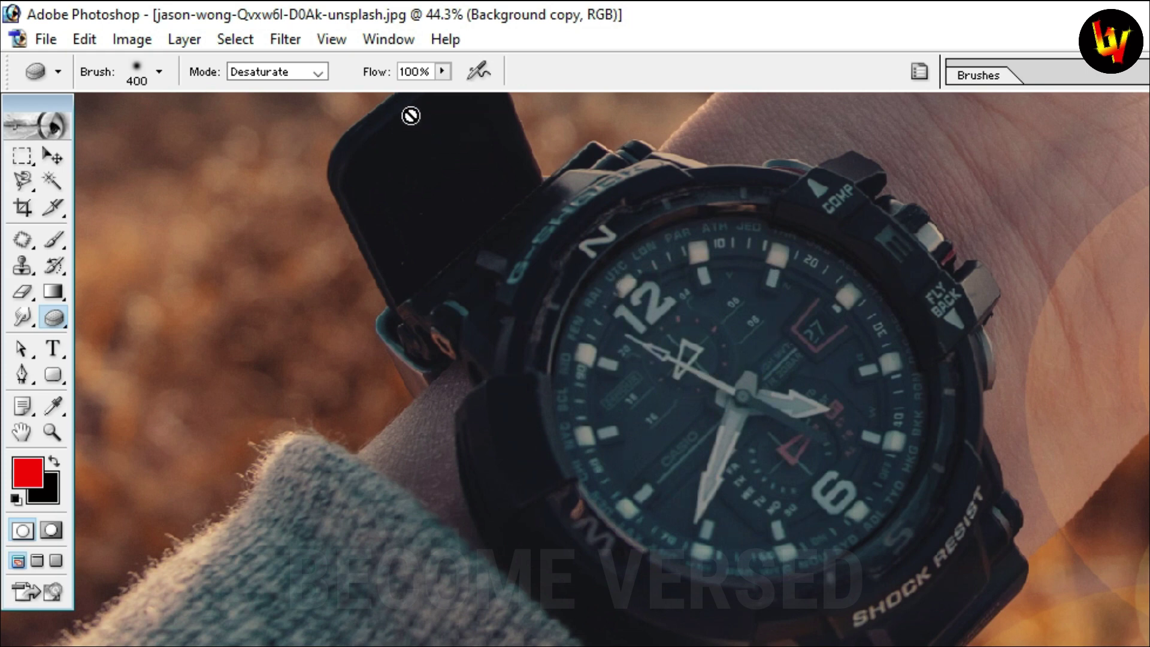
# Step: Set the Sponge mode back to Saturate and boost the dial's colours again at 100% flow
pyautogui.click(300, 73)
pyautogui.click(296, 104)
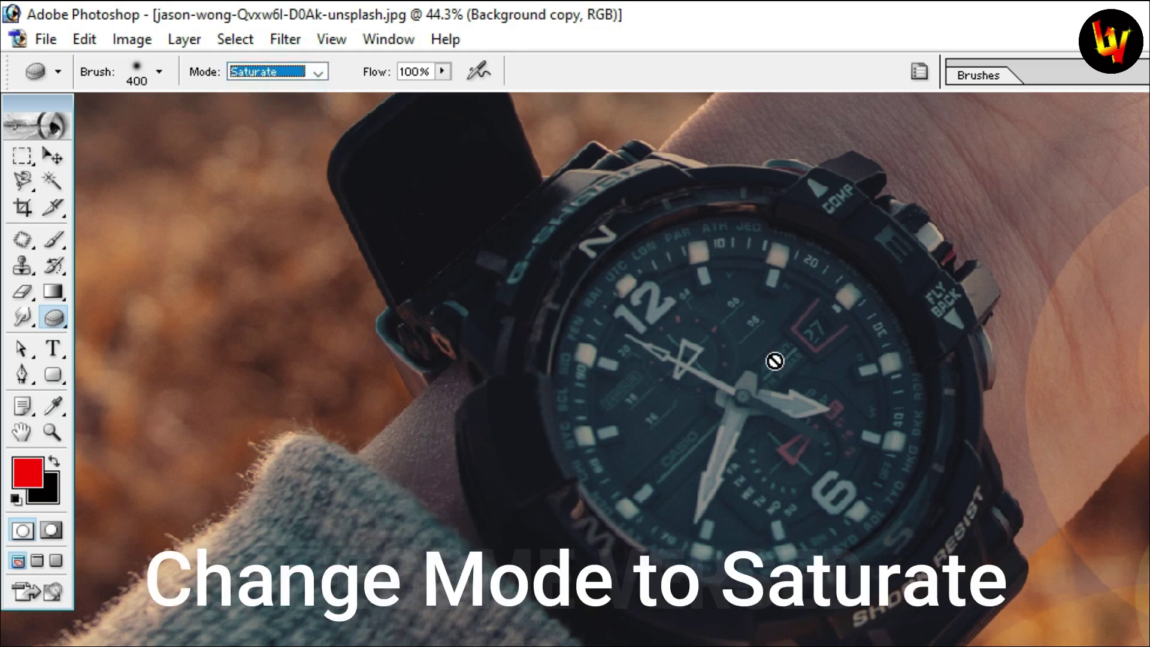
pyautogui.moveTo(638, 396)
pyautogui.mouseDown()
pyautogui.moveTo(827, 395)
pyautogui.moveTo(639, 335)
pyautogui.mouseUp()
pyautogui.moveTo(777, 360)
pyautogui.mouseDown()
pyautogui.moveTo(755, 388)
pyautogui.moveTo(773, 419)
pyautogui.moveTo(701, 473)
pyautogui.moveTo(731, 411)
pyautogui.moveTo(863, 350)
pyautogui.moveTo(746, 279)
pyautogui.moveTo(649, 324)
pyautogui.mouseUp()
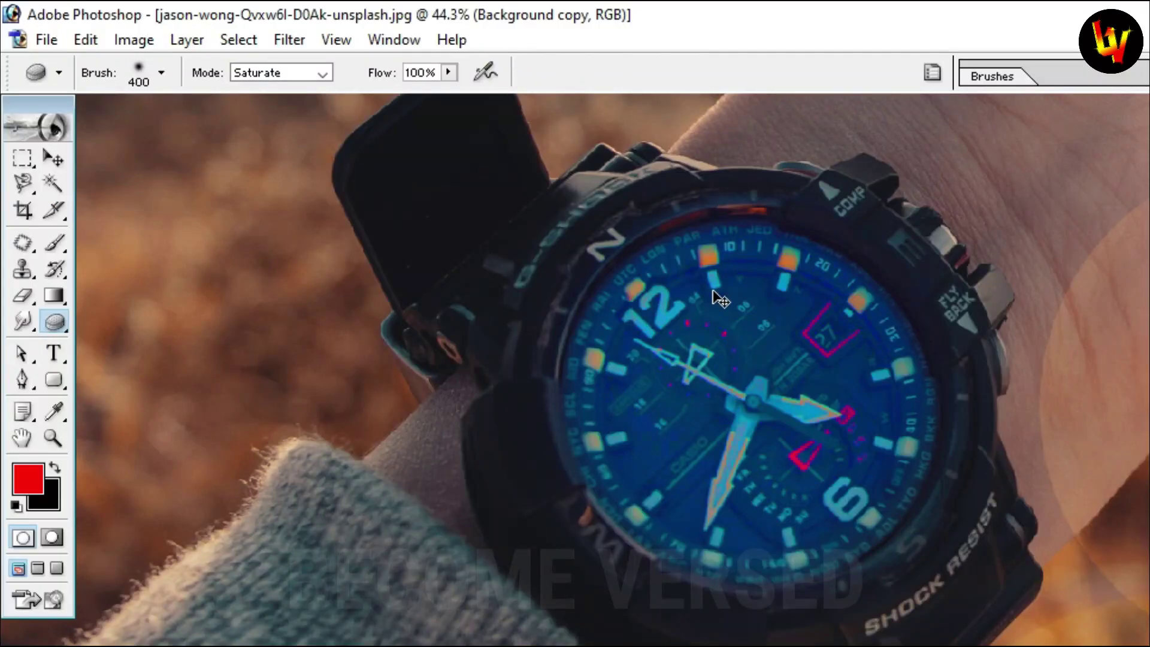
# Step: Lower the Sponge flow to 33%, undo the full-flow saturation and saturate the dial again at the reduced flow
pyautogui.click(448, 72)
pyautogui.click(398, 106)
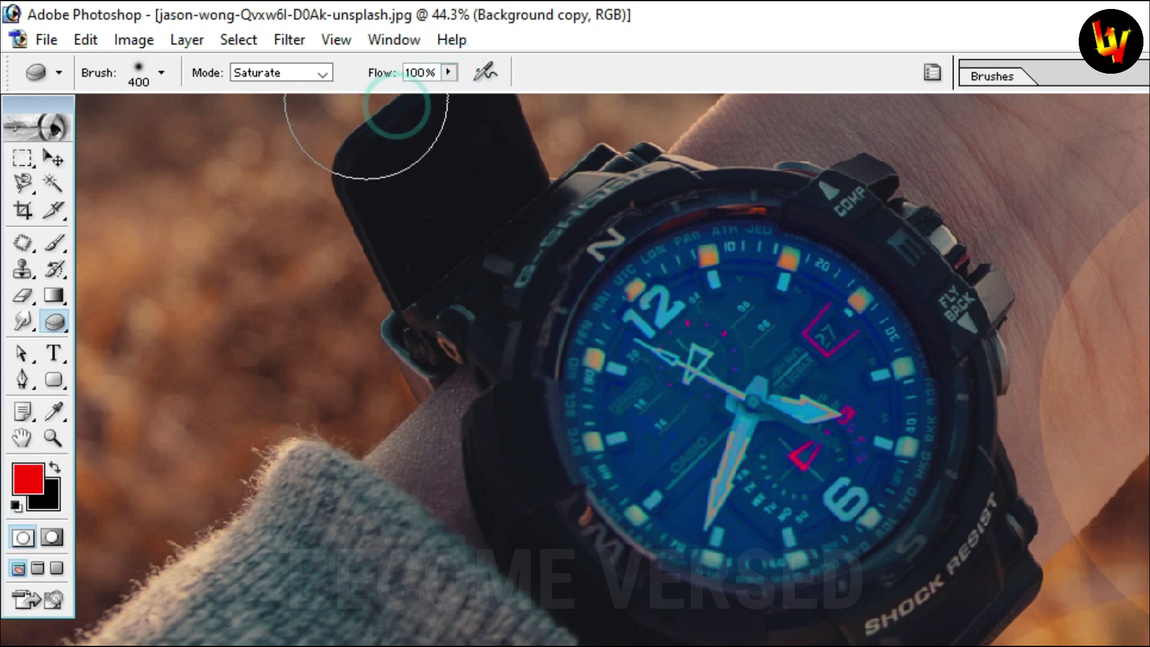
pyautogui.click(451, 66)
pyautogui.moveTo(393, 95); pyautogui.dragTo(371, 97)
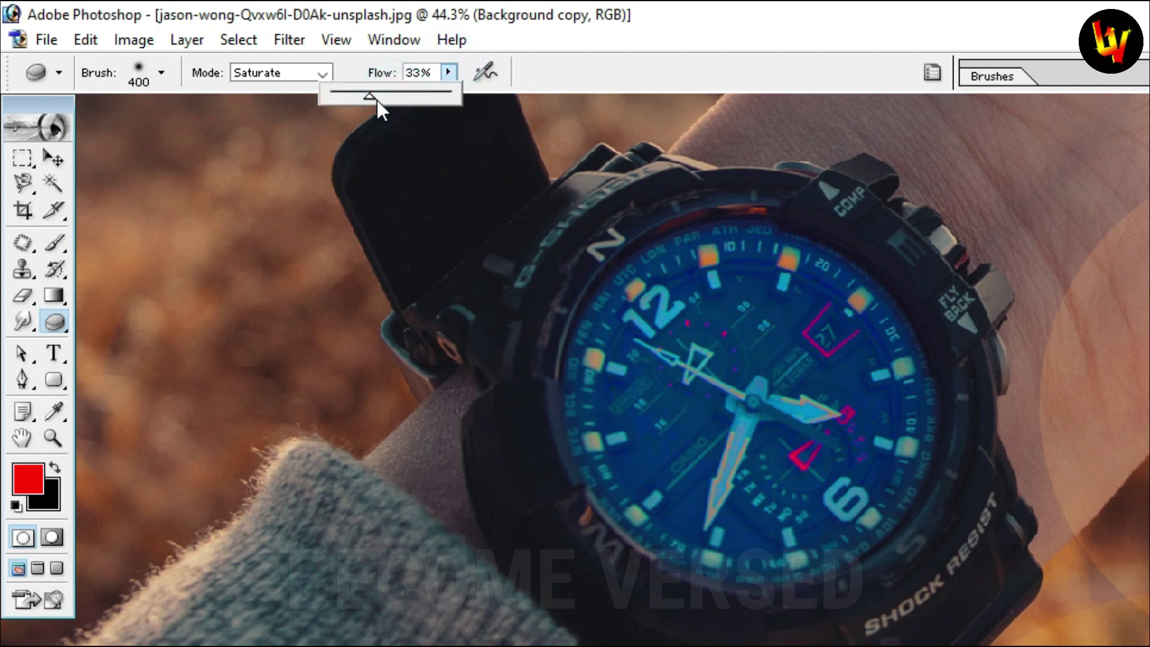
pyautogui.click(728, 352)
pyautogui.hotkey('ctrl', 'alt', 'z')
pyautogui.moveTo(731, 358)
pyautogui.mouseDown()
pyautogui.moveTo(695, 402)
pyautogui.moveTo(672, 310)
pyautogui.moveTo(863, 412)
pyautogui.moveTo(667, 404)
pyautogui.moveTo(647, 355)
pyautogui.mouseUp()
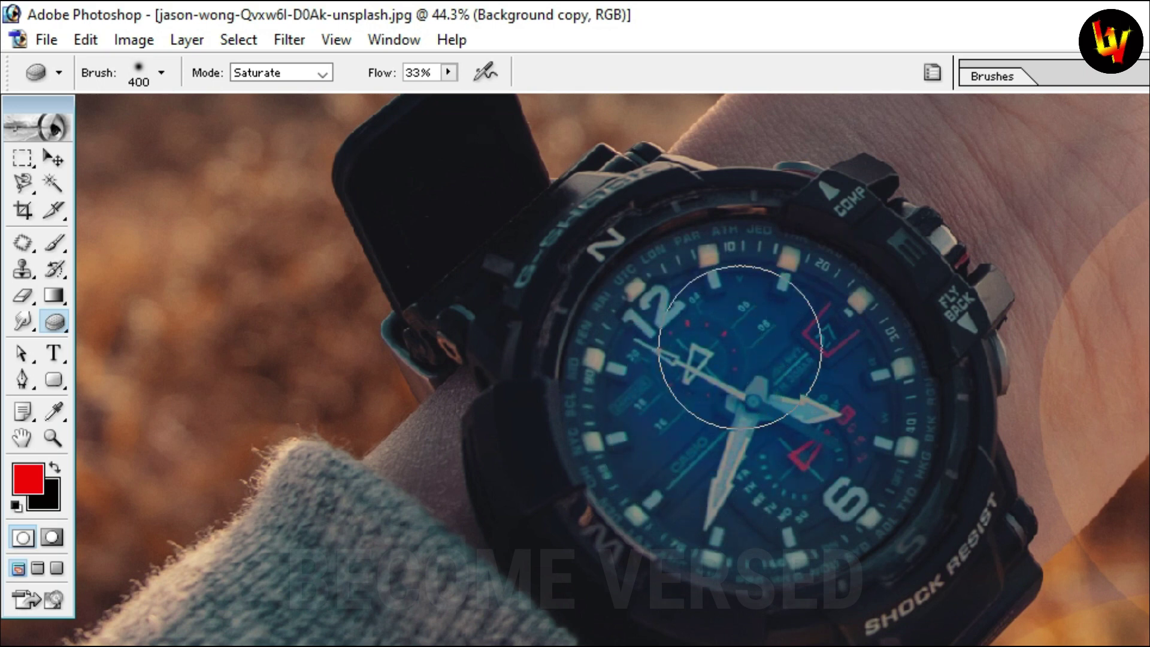
# Step: Raise the Sponge flow to 100%, saturate the watch dial at full flow and undo that saturation
pyautogui.click(448, 72)
pyautogui.moveTo(447, 82); pyautogui.dragTo(745, 111)
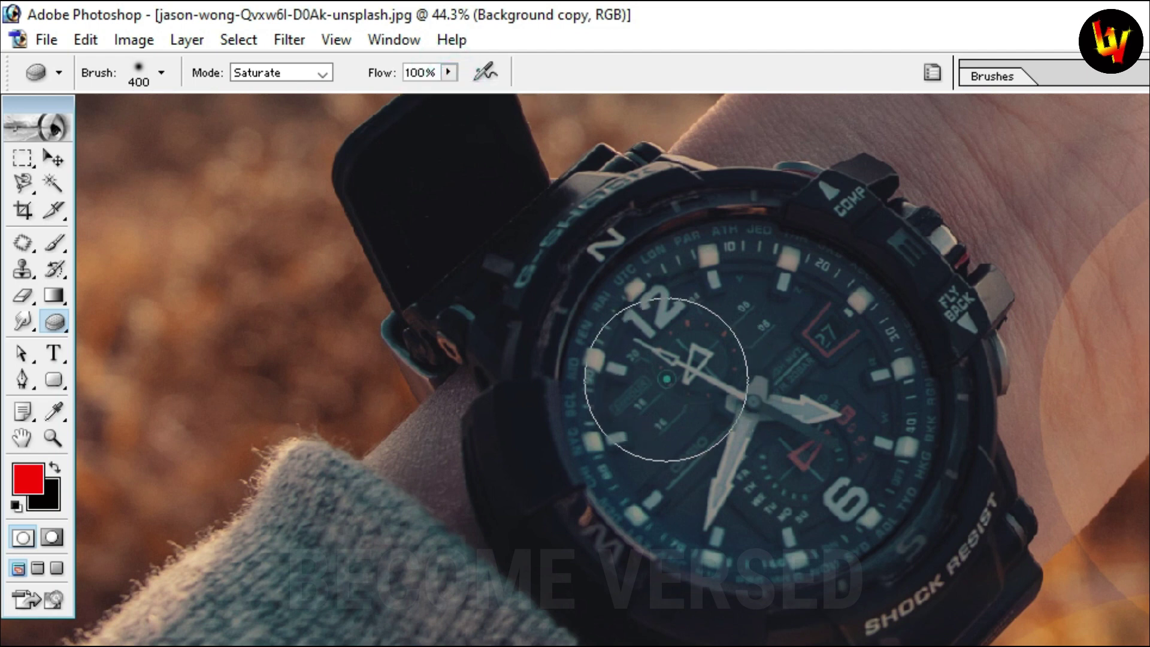
pyautogui.moveTo(760, 335)
pyautogui.mouseDown()
pyautogui.moveTo(729, 379)
pyautogui.moveTo(827, 328)
pyautogui.moveTo(707, 427)
pyautogui.moveTo(748, 335)
pyautogui.mouseUp()
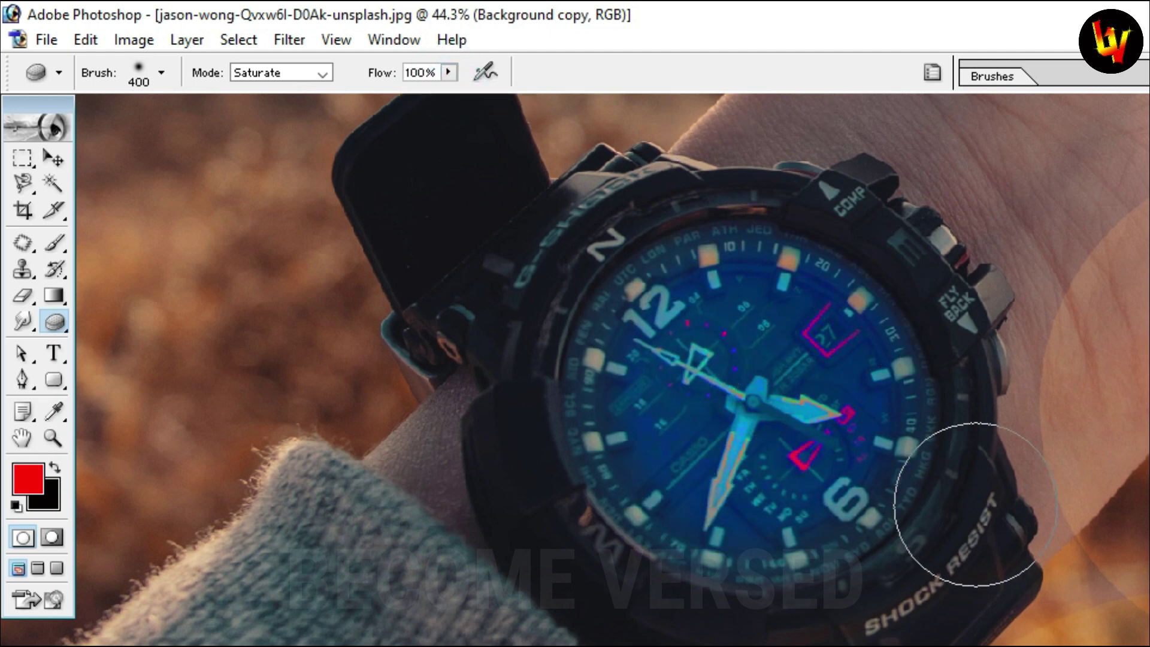
pyautogui.hotkey('ctrl', 'z')
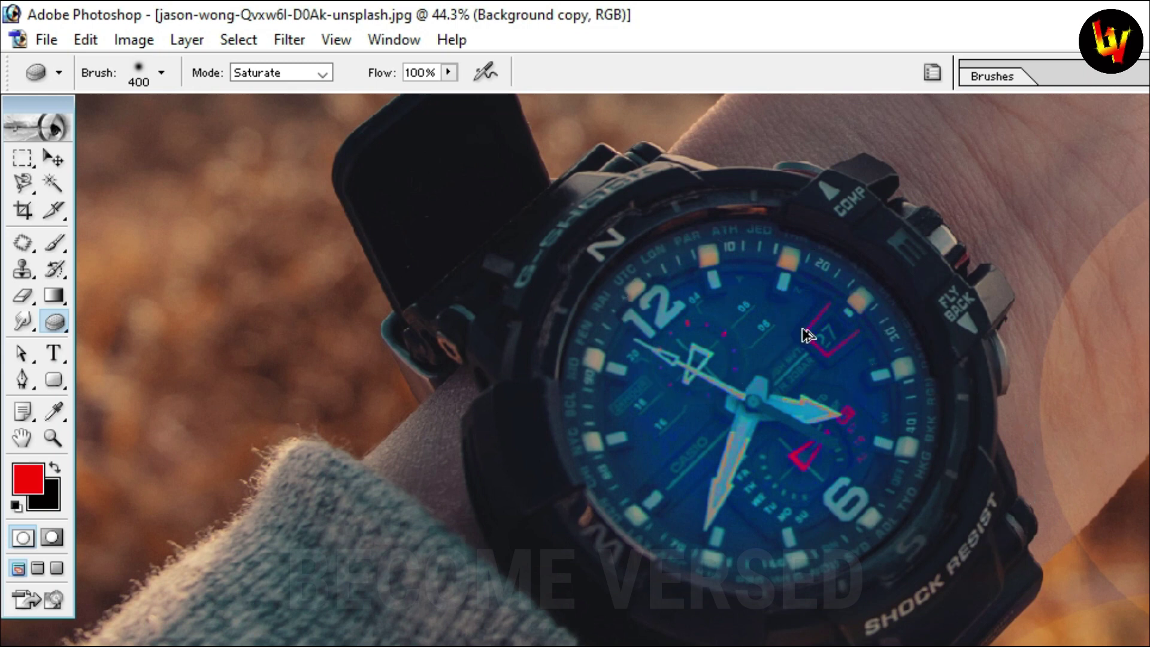
# Step: Enable the airbrush option and build up saturation from the dial's centre, enlarging the brush to 700
pyautogui.click(486, 72)
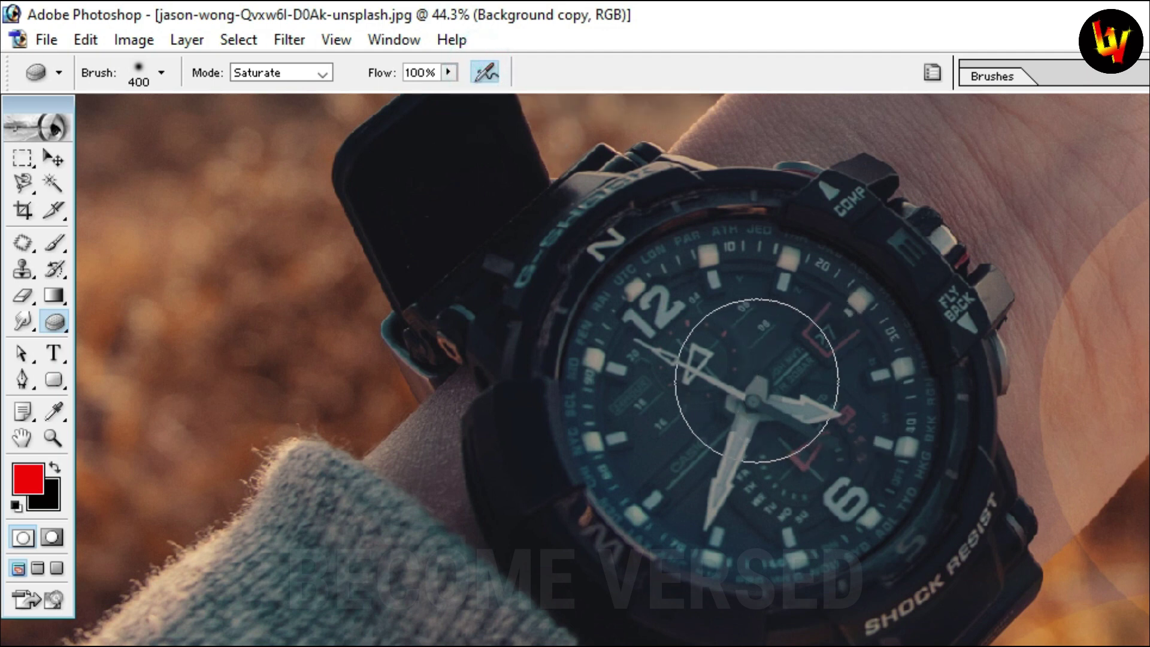
pyautogui.click(757, 381)
pyautogui.moveTo(756, 381)
pyautogui.mouseDown()
pyautogui.moveTo(741, 387)
pyautogui.moveTo(742, 402)
pyautogui.mouseUp()
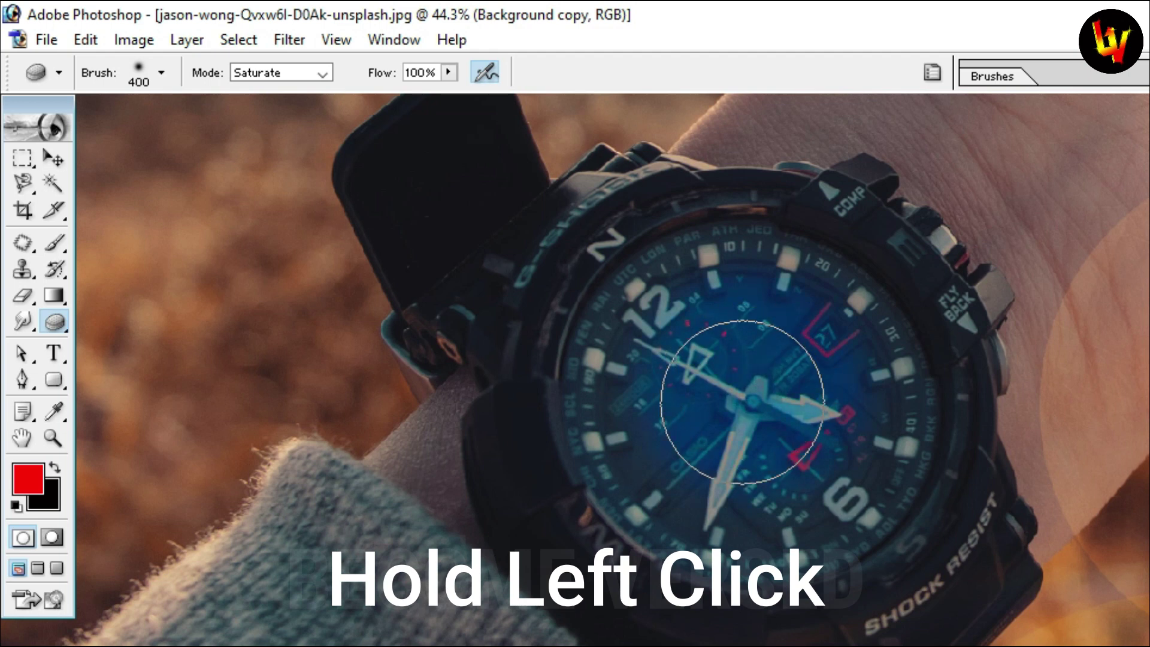
pyautogui.press(']')
pyautogui.press(']')
pyautogui.press(']')
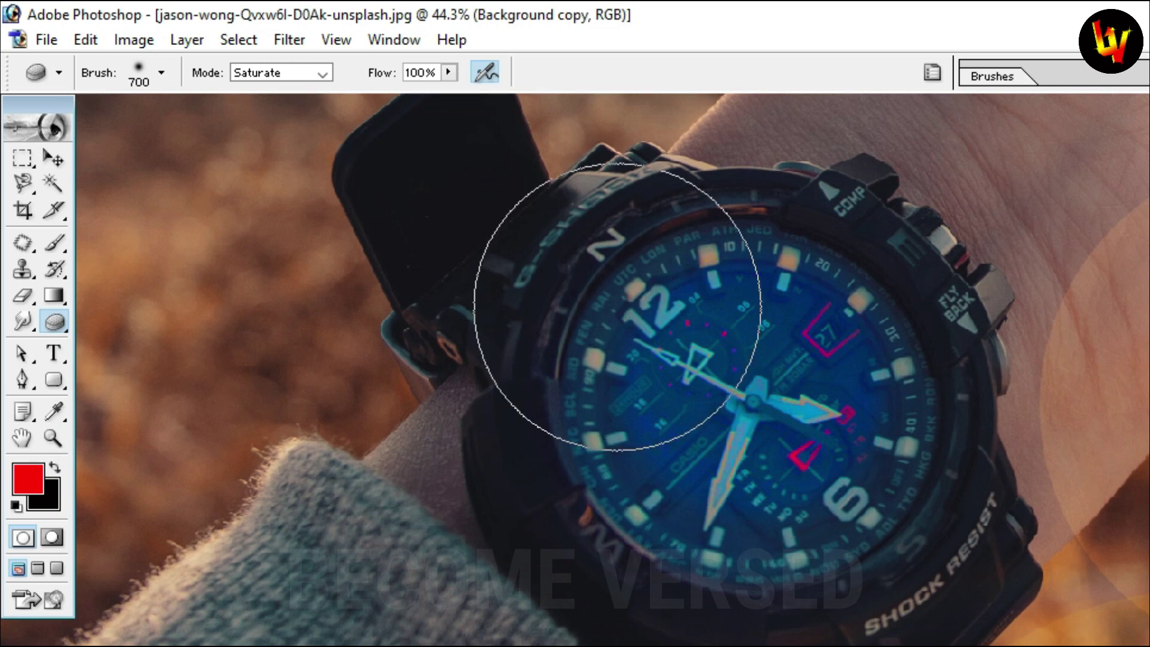
# Step: Saturate the whole watch dial with the airbrush option off, and compare before and after by undoing and redoing it
pyautogui.click(487, 70)
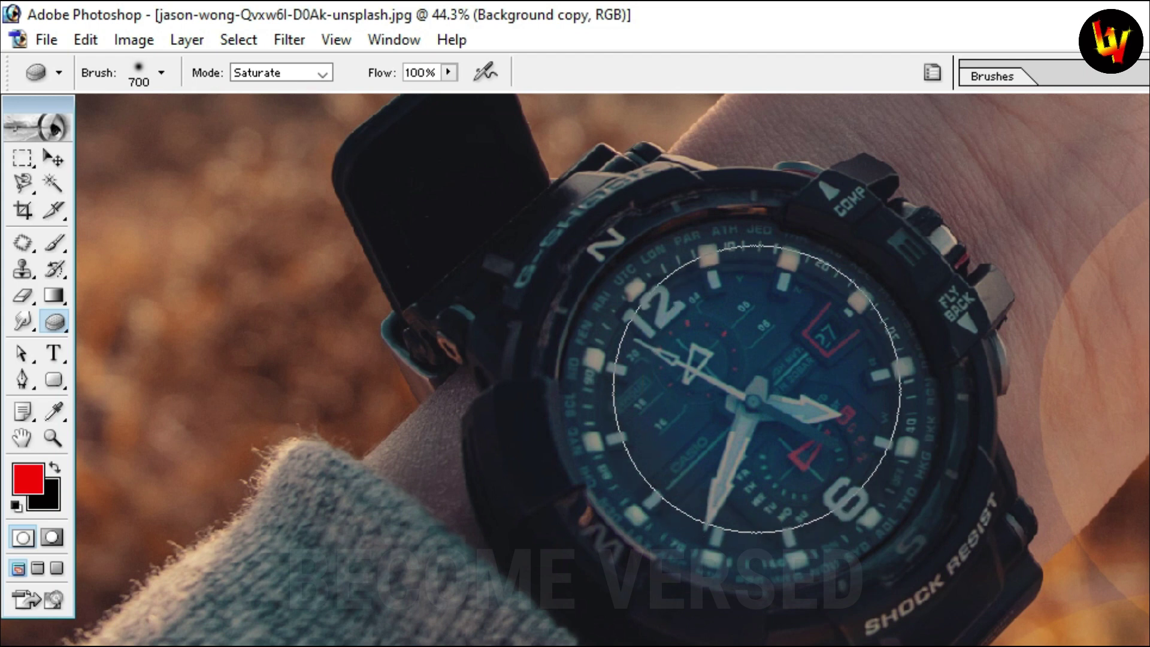
pyautogui.click(756, 388)
pyautogui.moveTo(755, 388)
pyautogui.mouseDown()
pyautogui.moveTo(827, 488)
pyautogui.moveTo(749, 329)
pyautogui.moveTo(720, 364)
pyautogui.moveTo(770, 379)
pyautogui.moveTo(760, 407)
pyautogui.moveTo(763, 363)
pyautogui.moveTo(739, 416)
pyautogui.mouseUp()
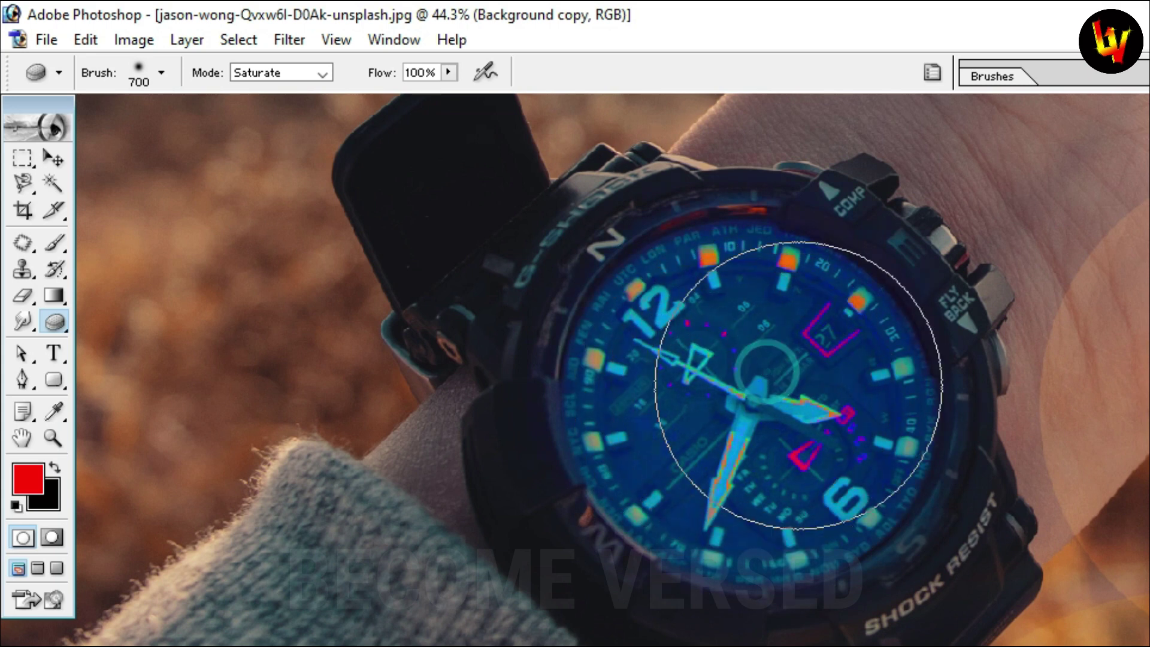
pyautogui.hotkey('ctrl', 'z')
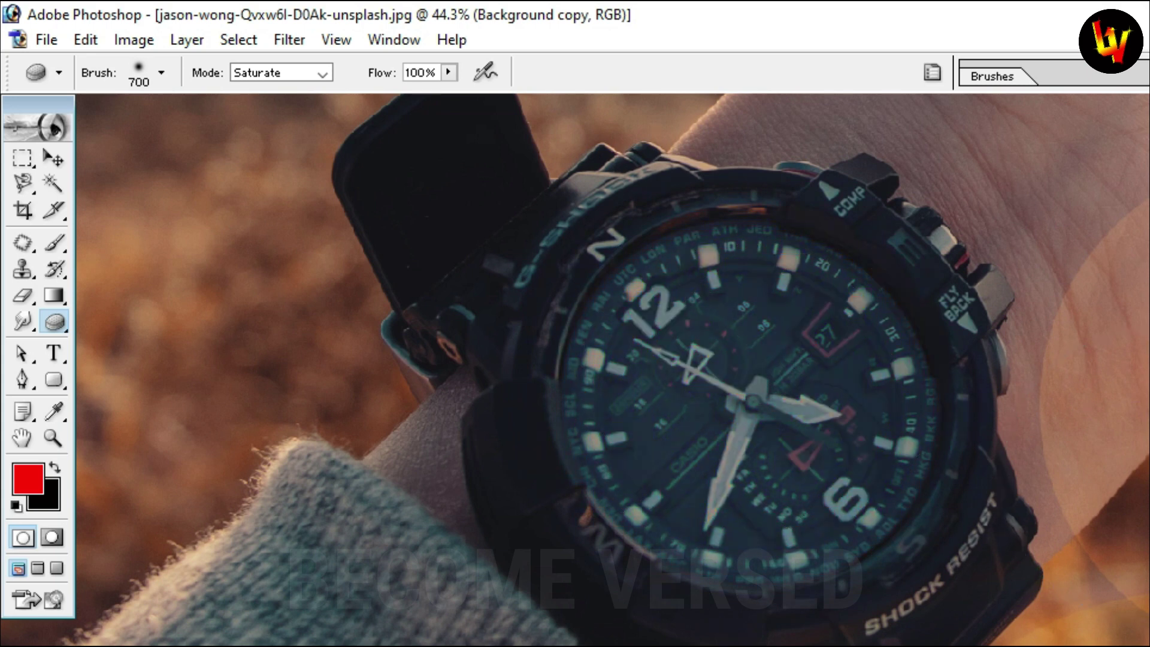
pyautogui.hotkey('ctrl', 'z')
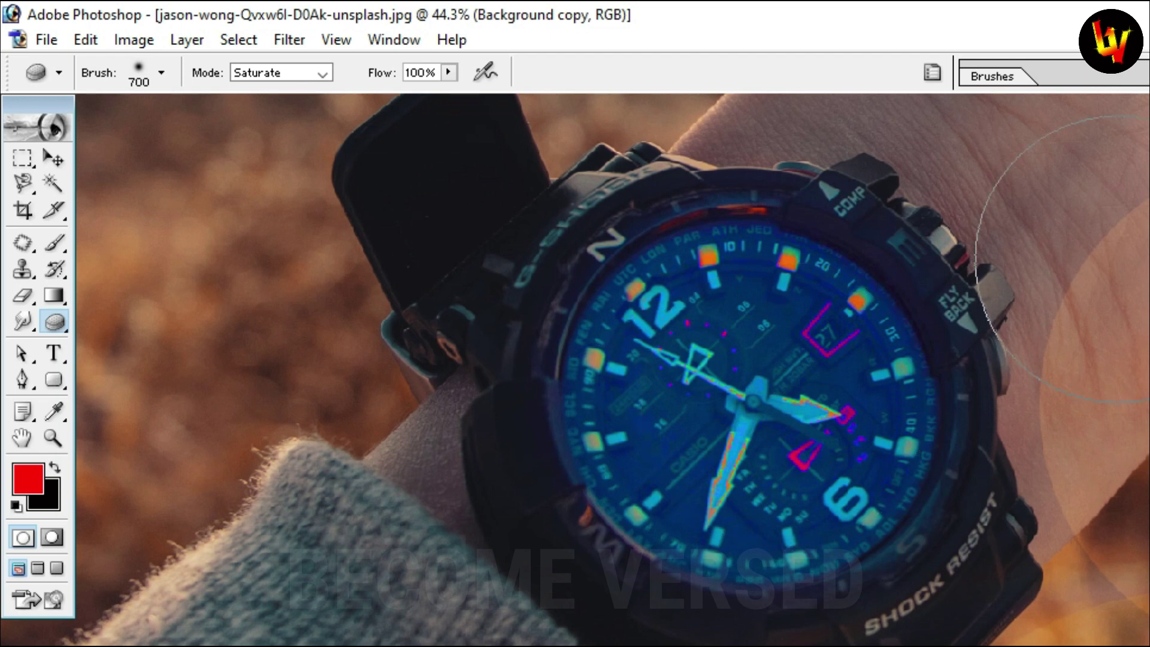
# Step: Show the available Blur, Sharpen and Smudge tools
pyautogui.click(24, 321)
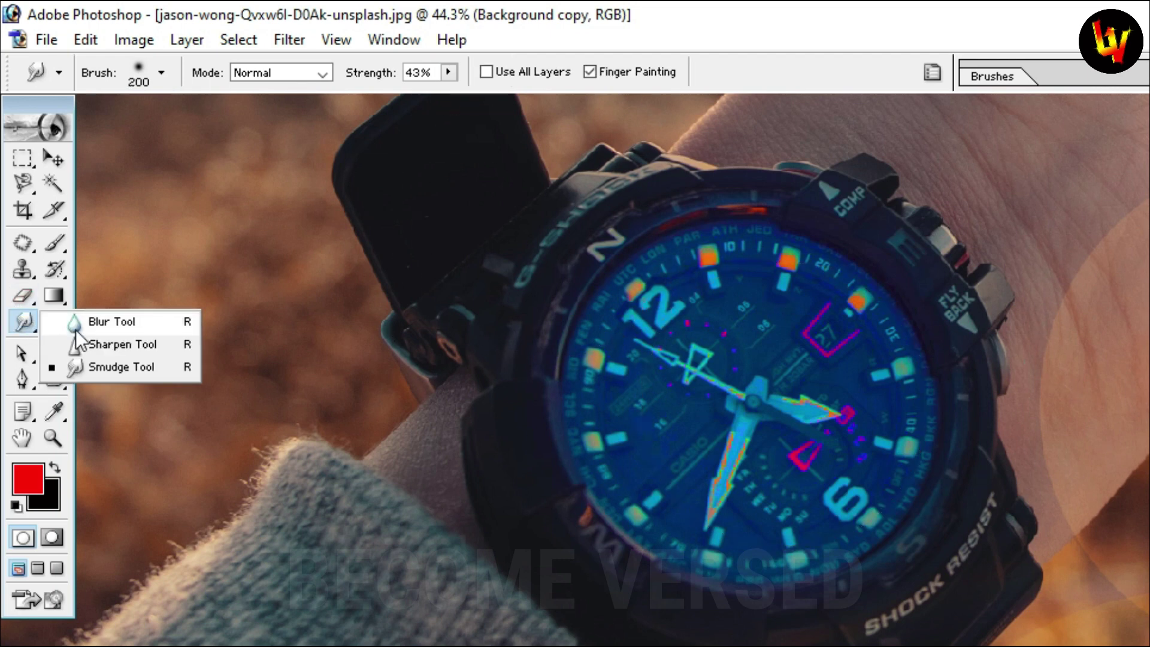